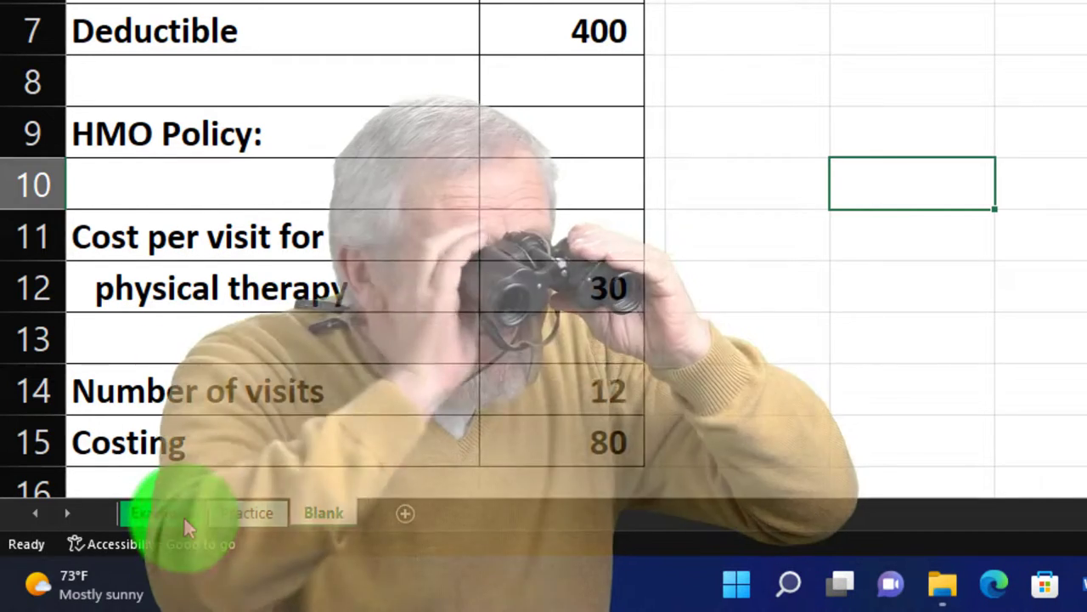
# Look over the Example and Practice sheets and switch to the Blank sheet.
pyautogui.click(184, 516)
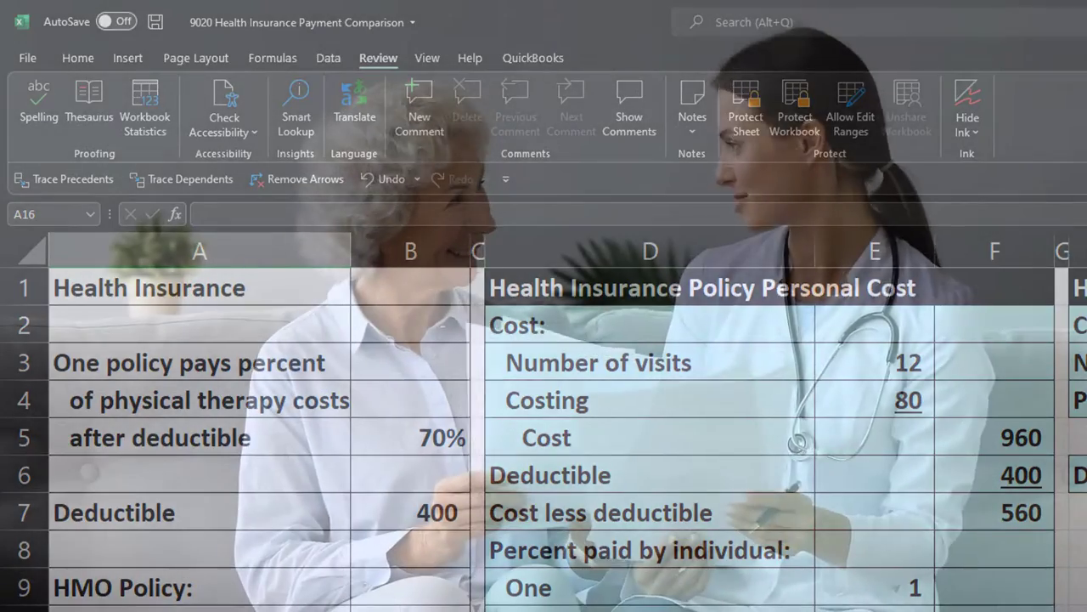
pyautogui.press('Up')
pyautogui.press('Up')
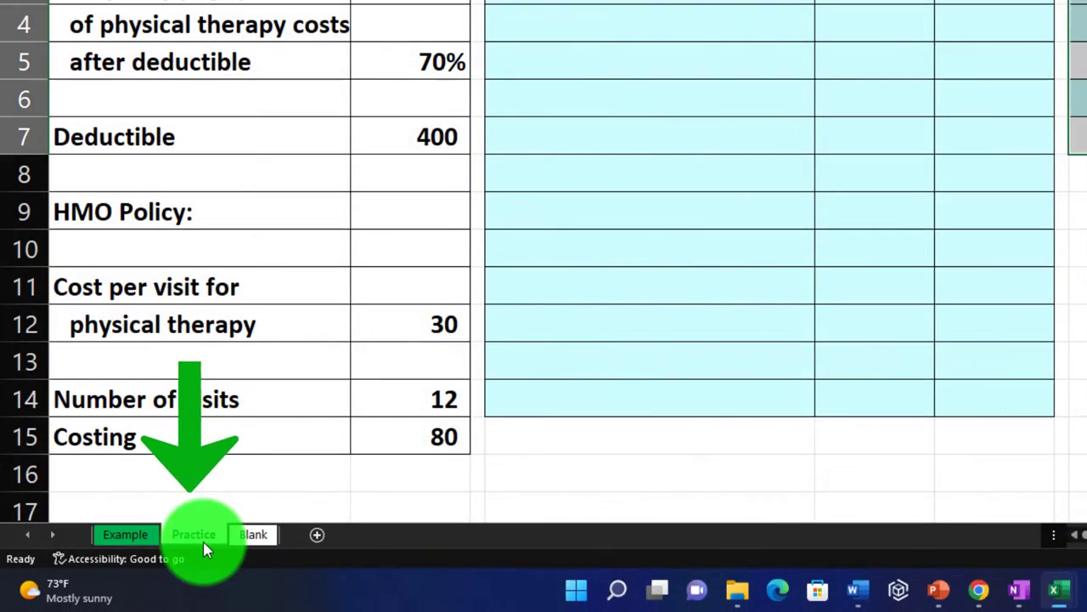
pyautogui.click(195, 535)
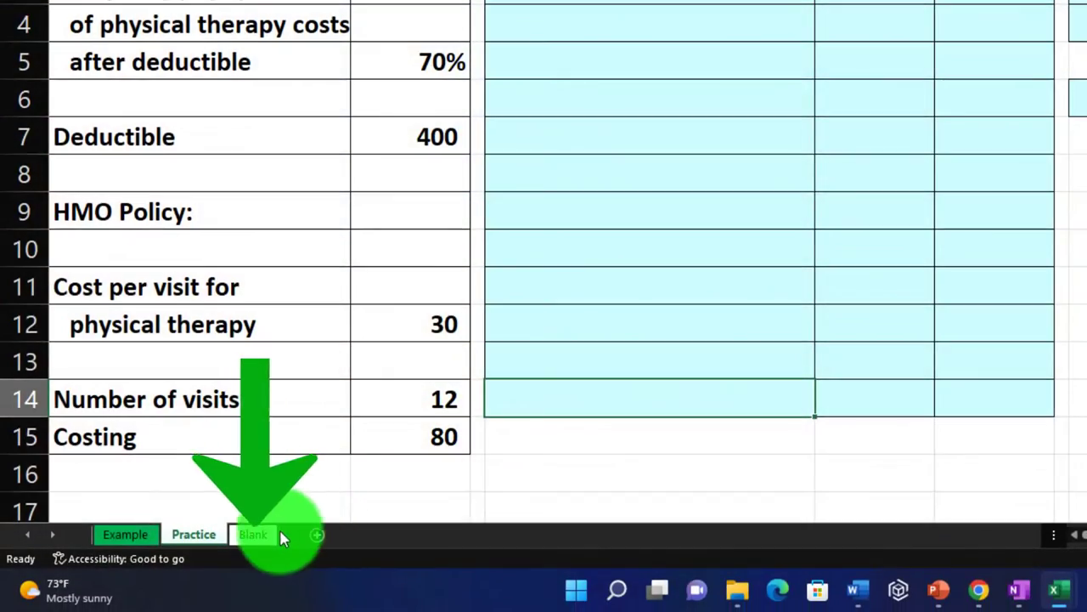
pyautogui.click(265, 537)
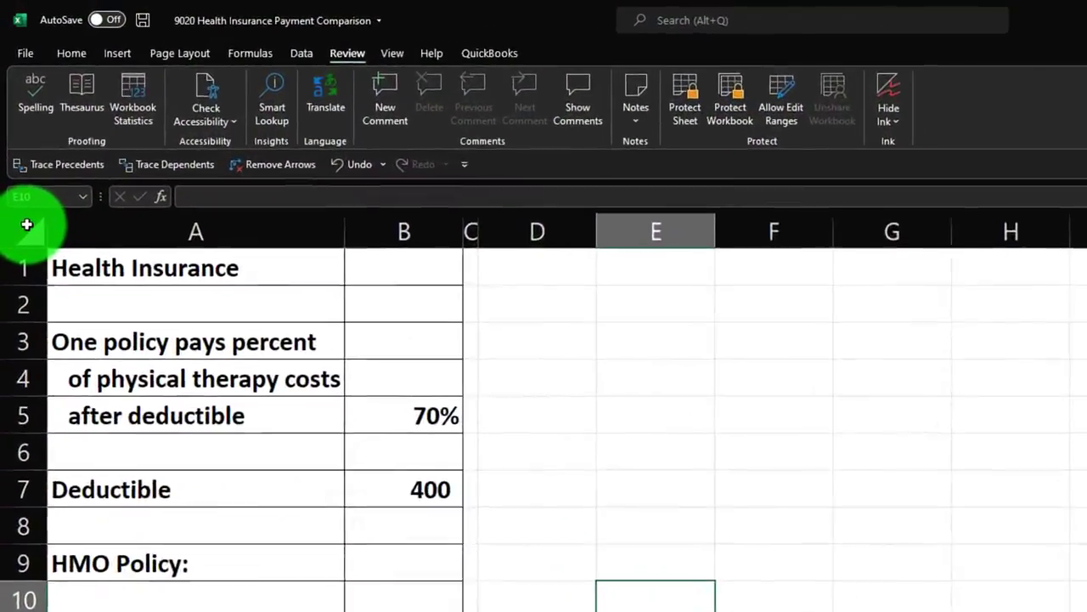
pyautogui.click(21, 170)
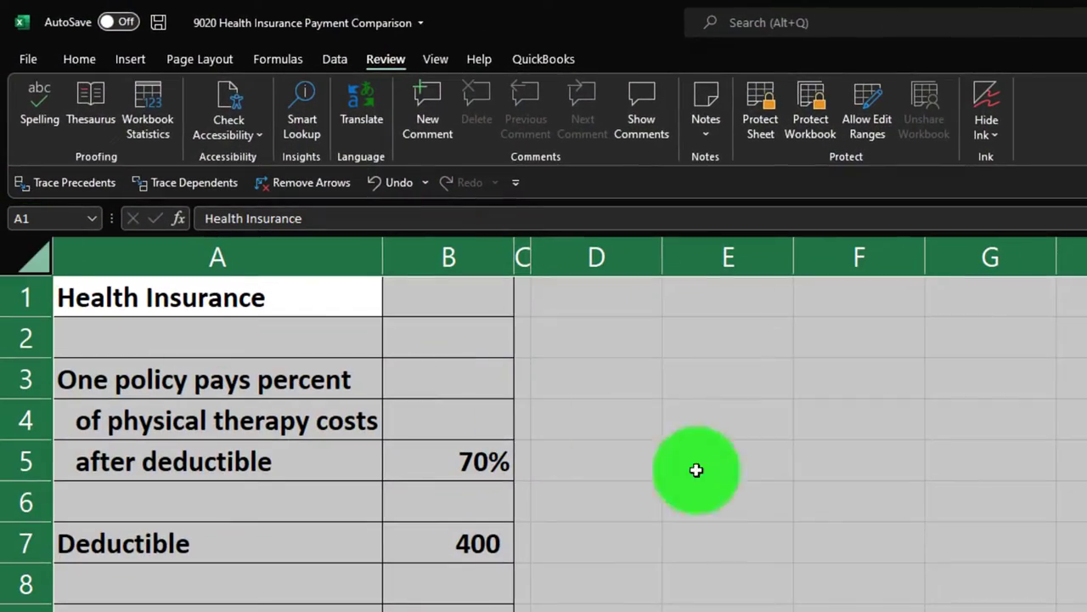
pyautogui.rightClick(781, 479)
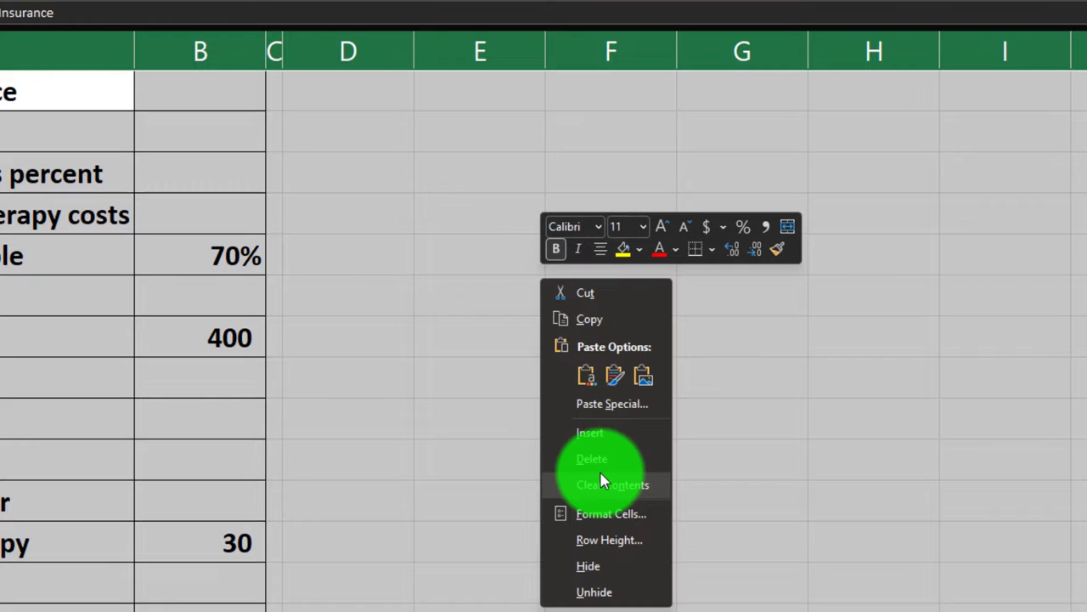
pyautogui.click(612, 518)
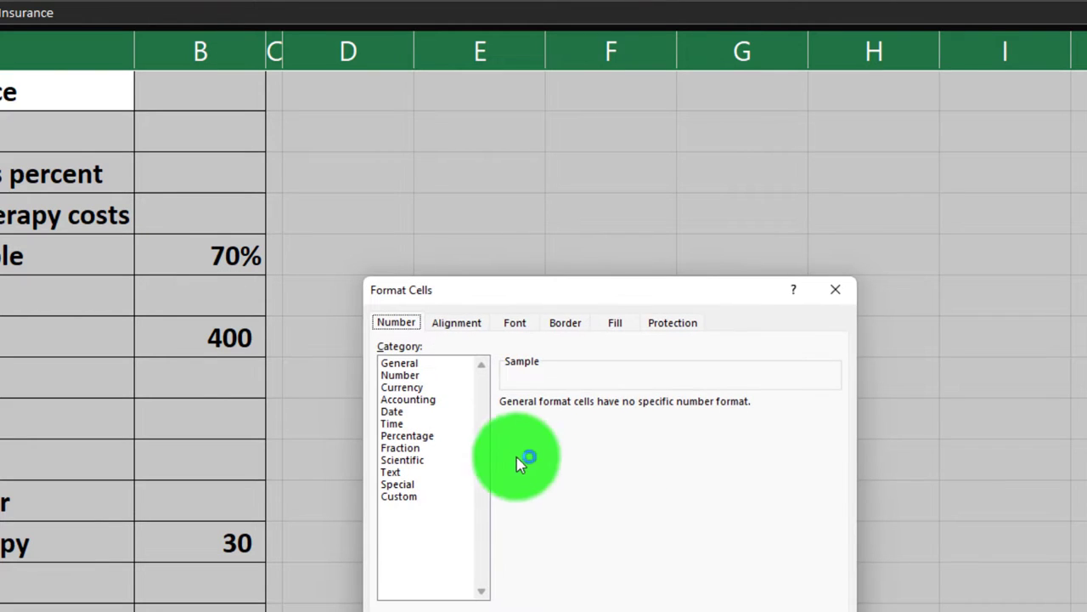
pyautogui.click(412, 389)
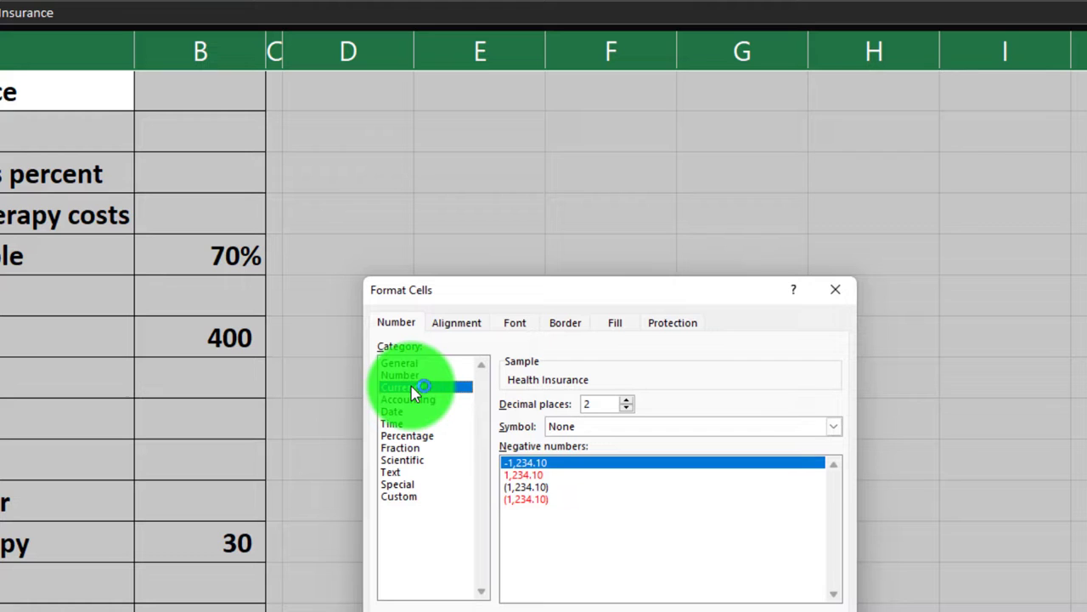
pyautogui.click(548, 499)
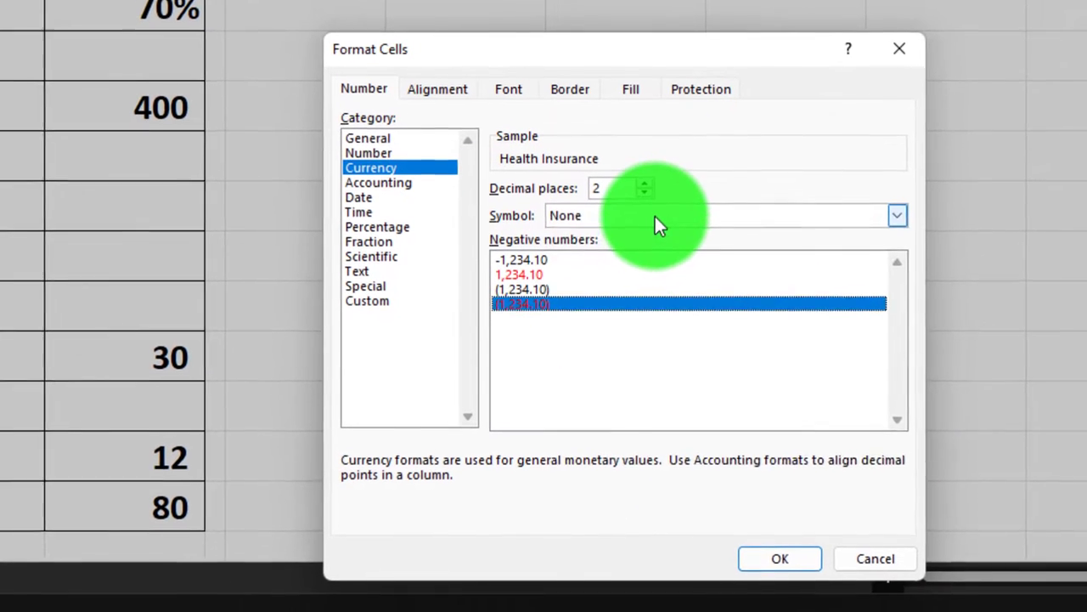
pyautogui.click(635, 417)
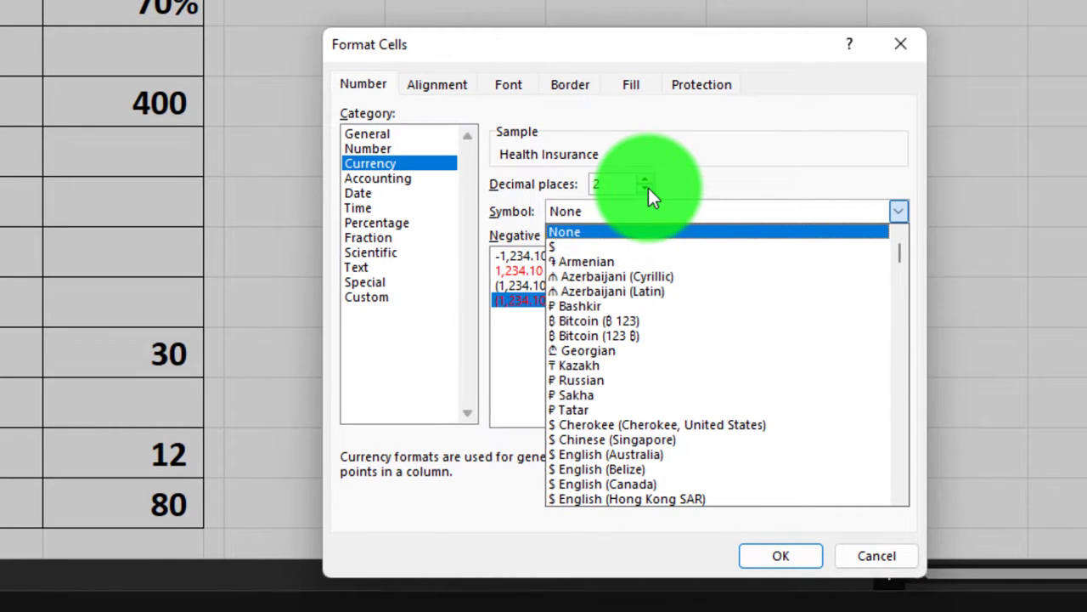
pyautogui.click(648, 188)
pyautogui.click(649, 188)
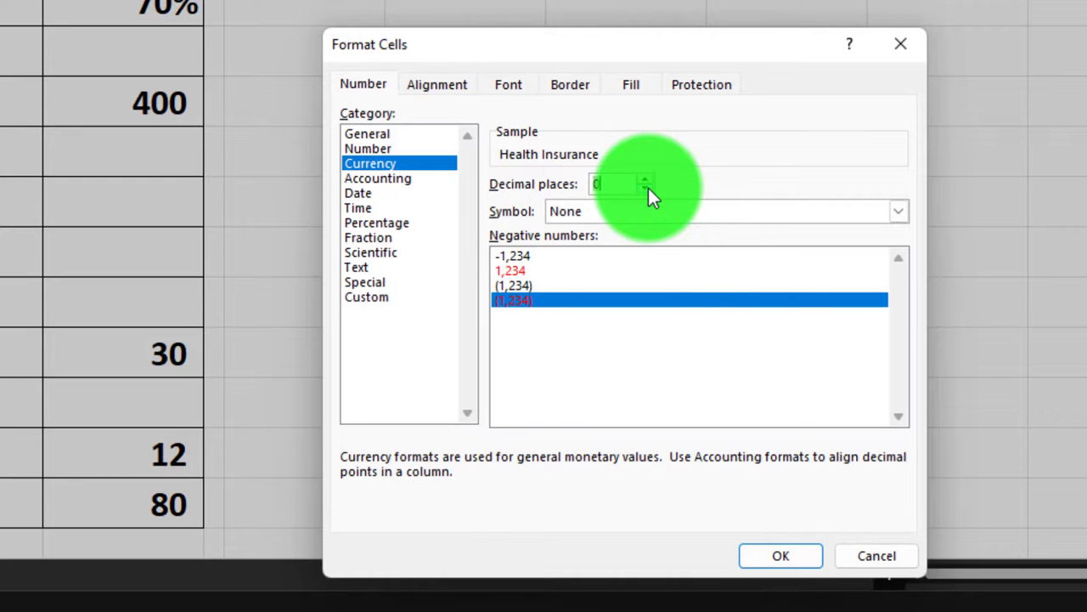
pyautogui.click(912, 56)
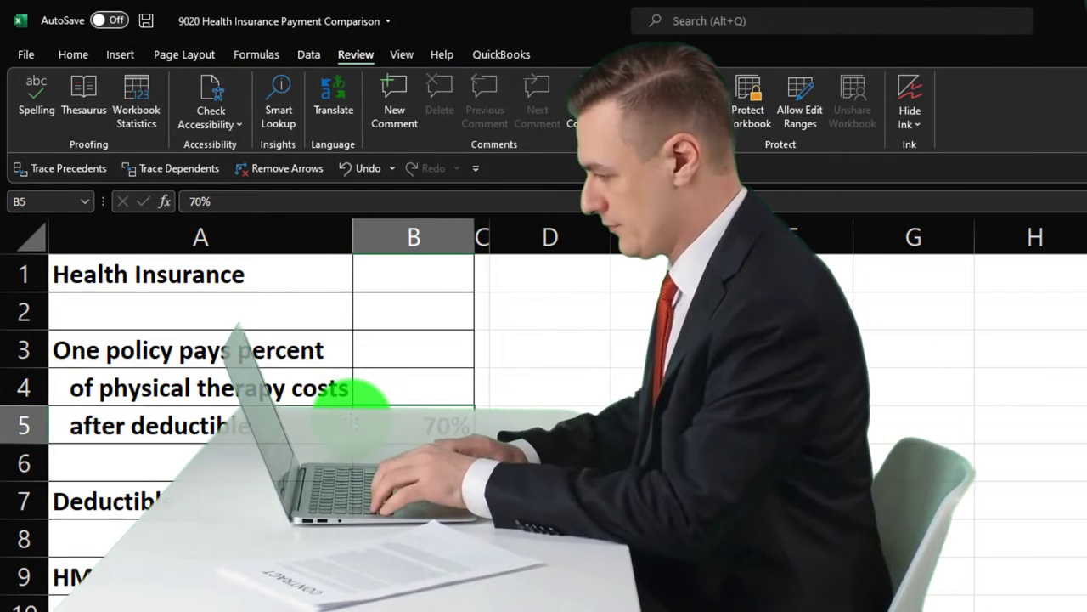
# Examine the narrow spacer column C and the first policy's coverage percentage and deductible in the Blank sheet's data.
pyautogui.click(76, 57)
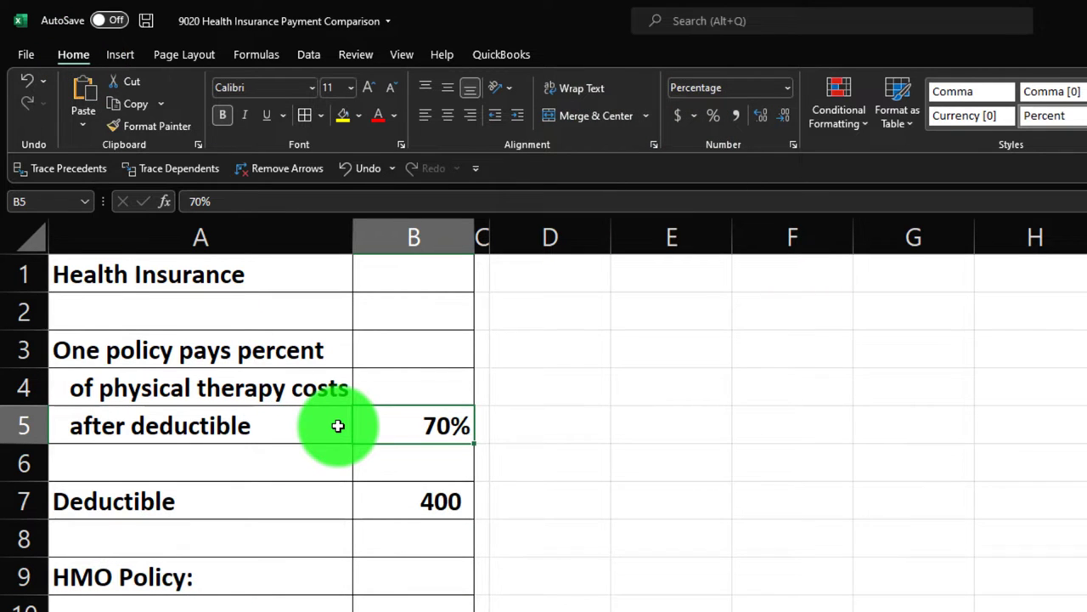
pyautogui.scroll(-1, 337, 426)
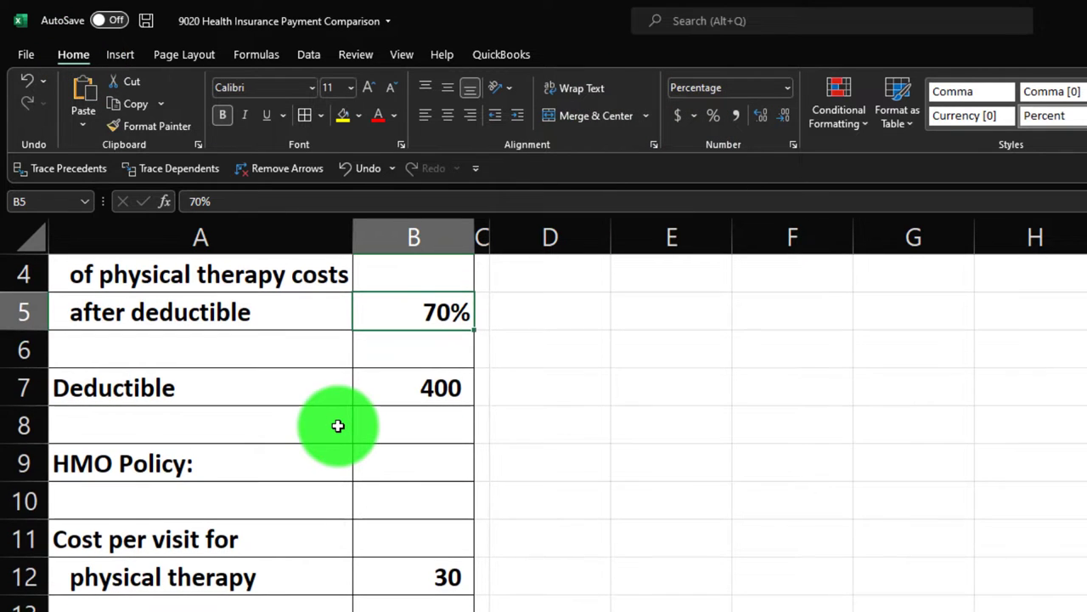
pyautogui.click(484, 243)
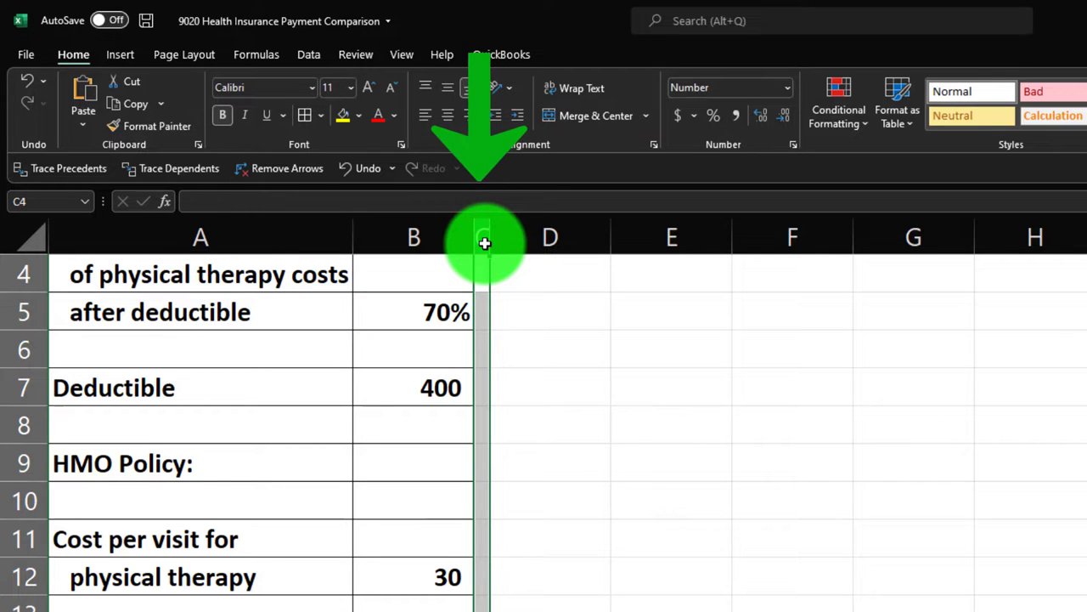
pyautogui.scroll(1, 527, 405)
pyautogui.click(279, 311)
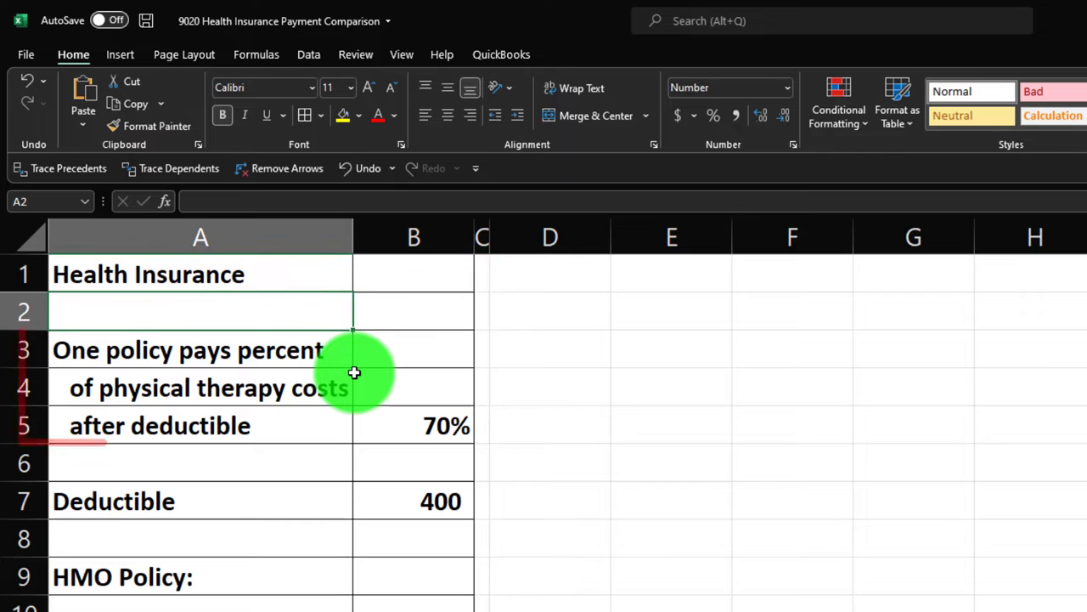
pyautogui.press('Down')
pyautogui.press('Down')
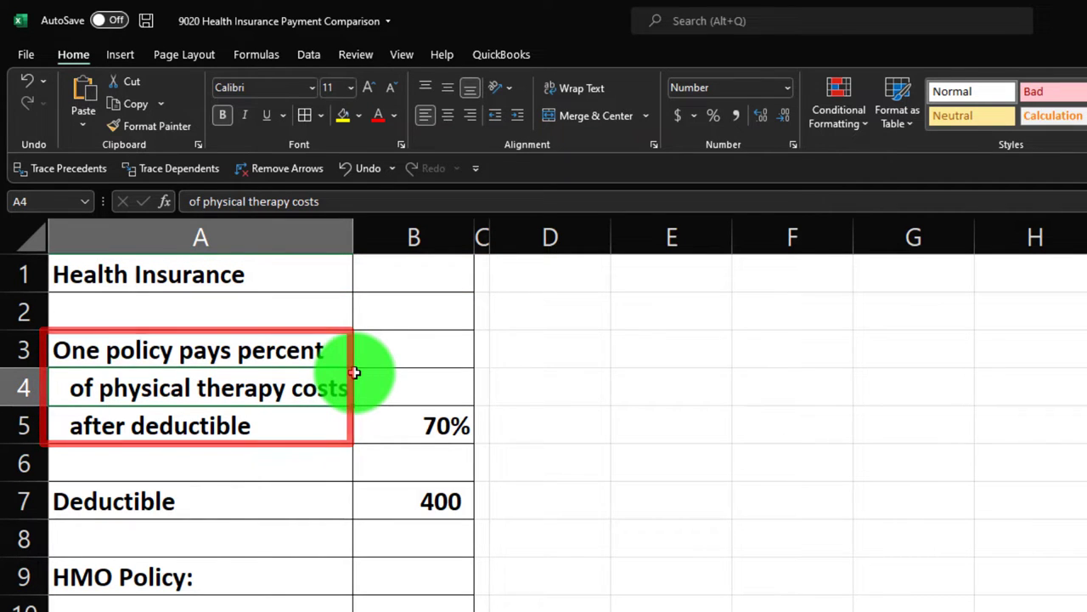
pyautogui.press('Down')
pyautogui.press('Right')
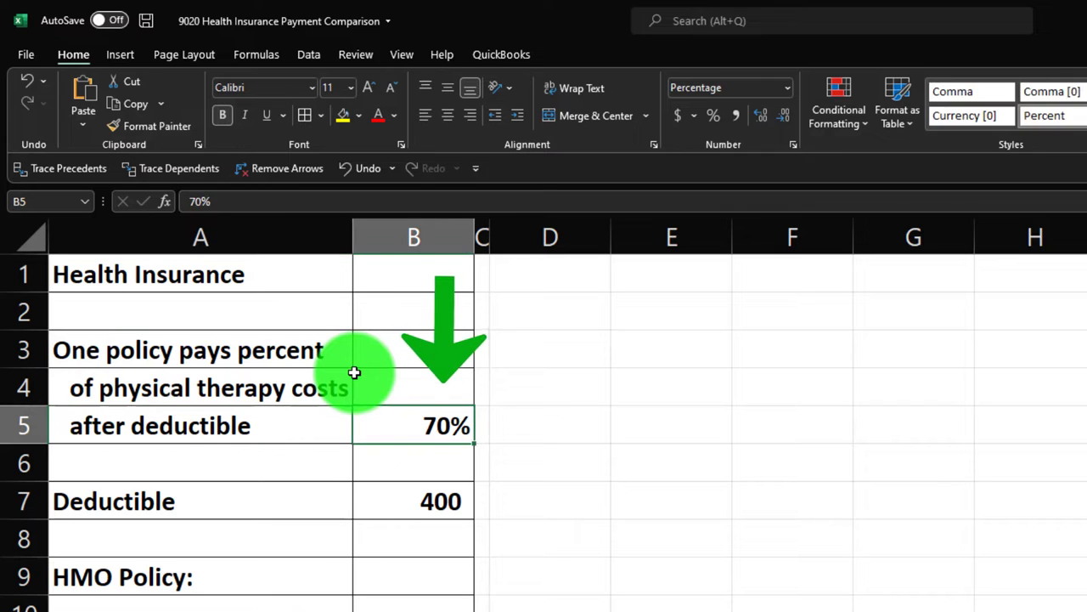
pyautogui.press('Down')
pyautogui.press('Down')
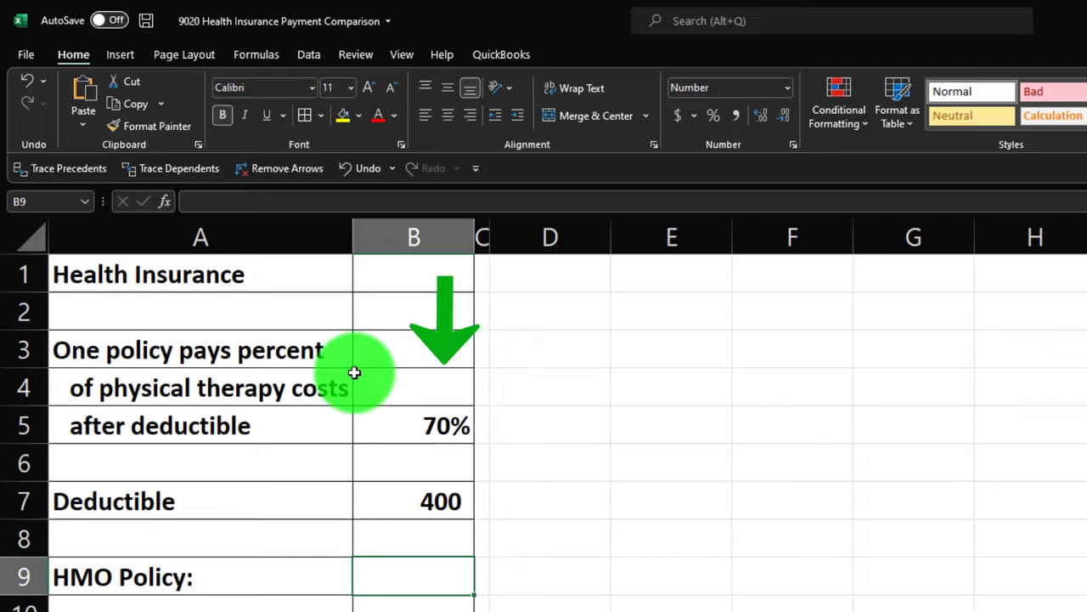
# Examine the HMO policy's cost per visit, the number of visits and the costing, and compare them with the first policy's percentage.
pyautogui.press('Left')
pyautogui.press('Down')
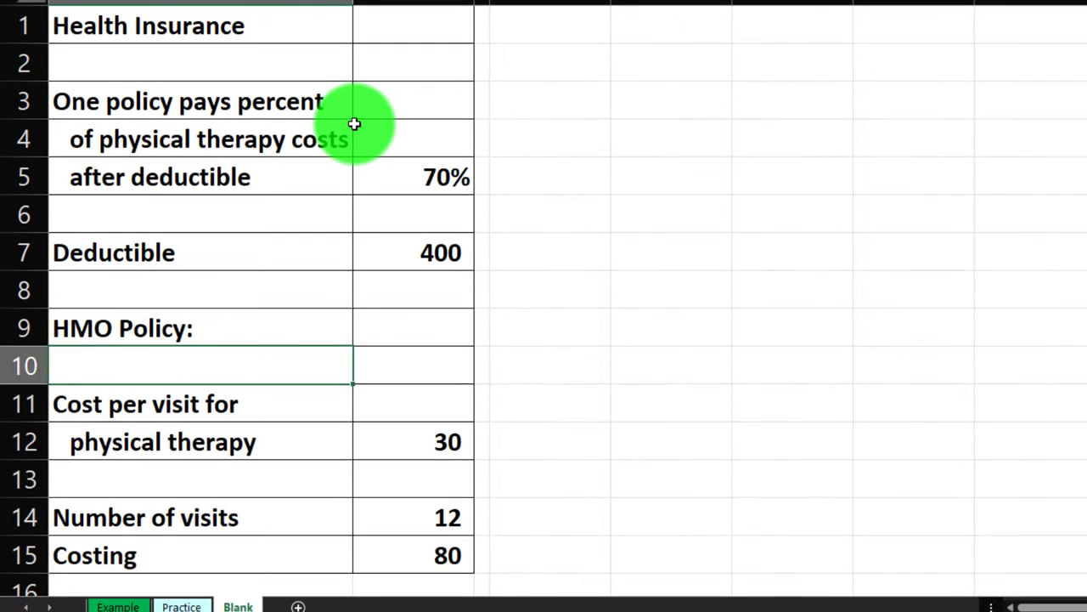
pyautogui.press('Down')
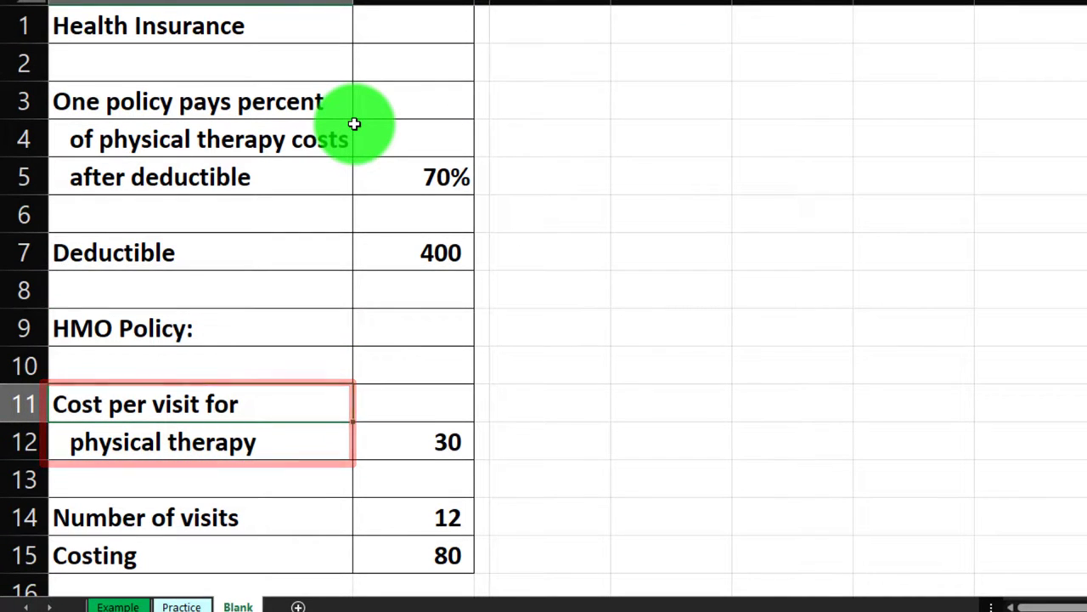
pyautogui.press('Down')
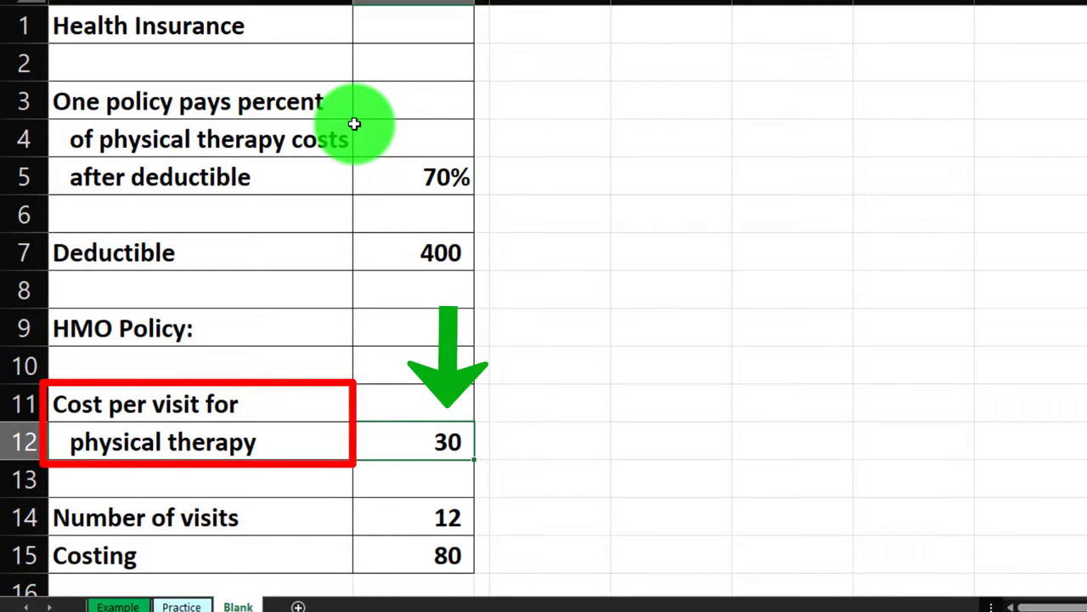
pyautogui.press('Down')
pyautogui.press('Down')
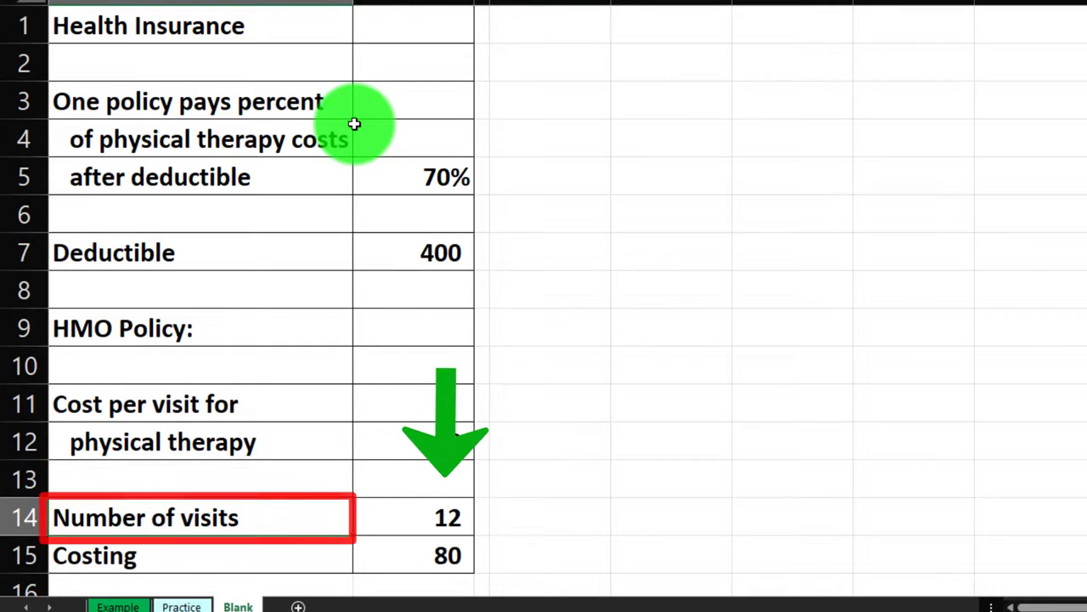
pyautogui.press('Down')
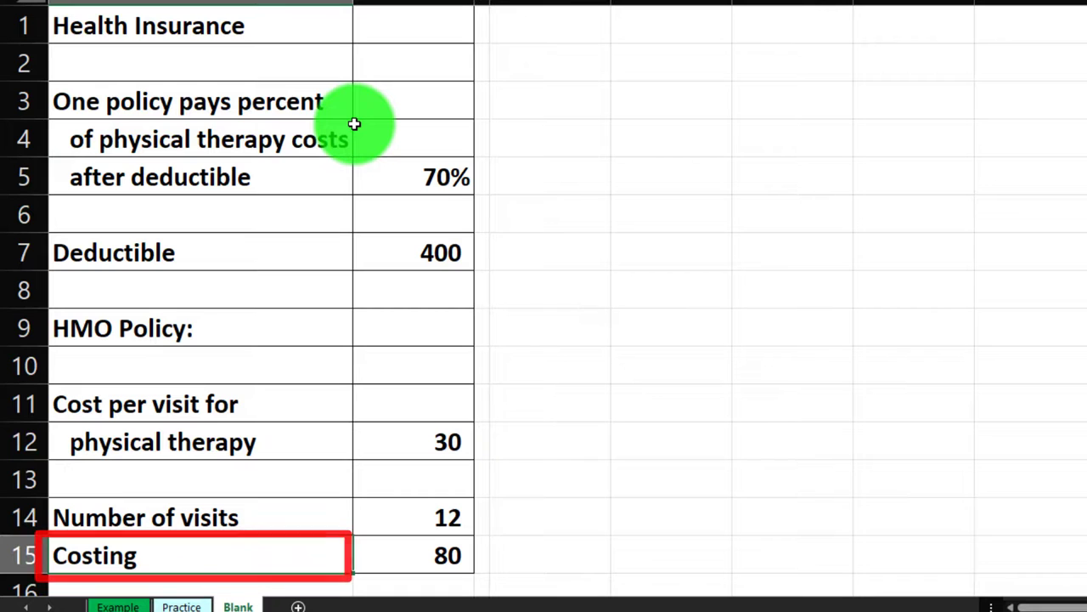
pyautogui.press('Right')
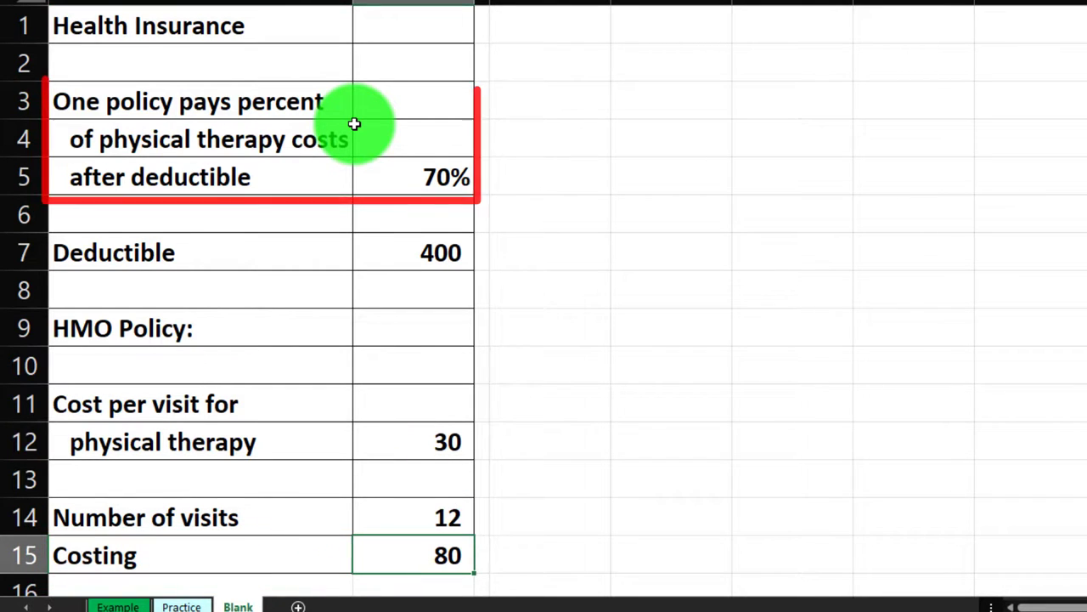
pyautogui.click(466, 187)
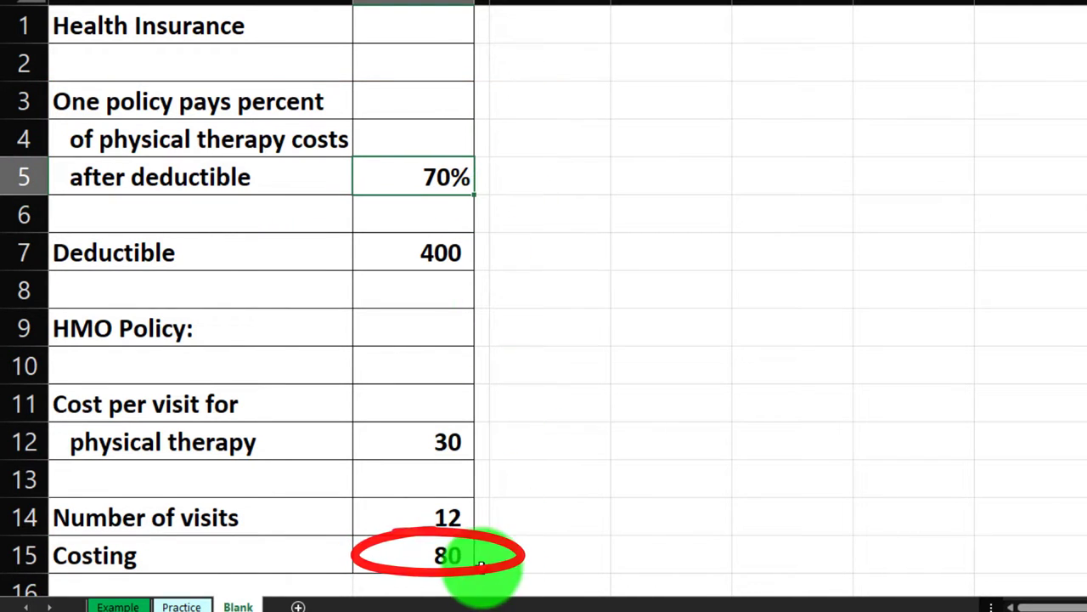
pyautogui.click(438, 455)
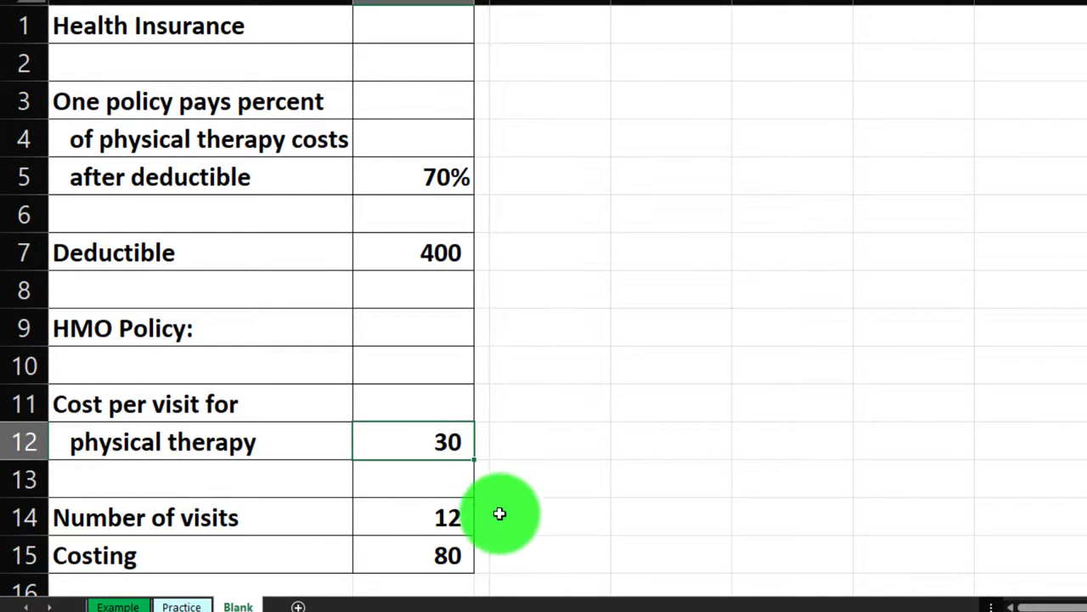
pyautogui.click(461, 553)
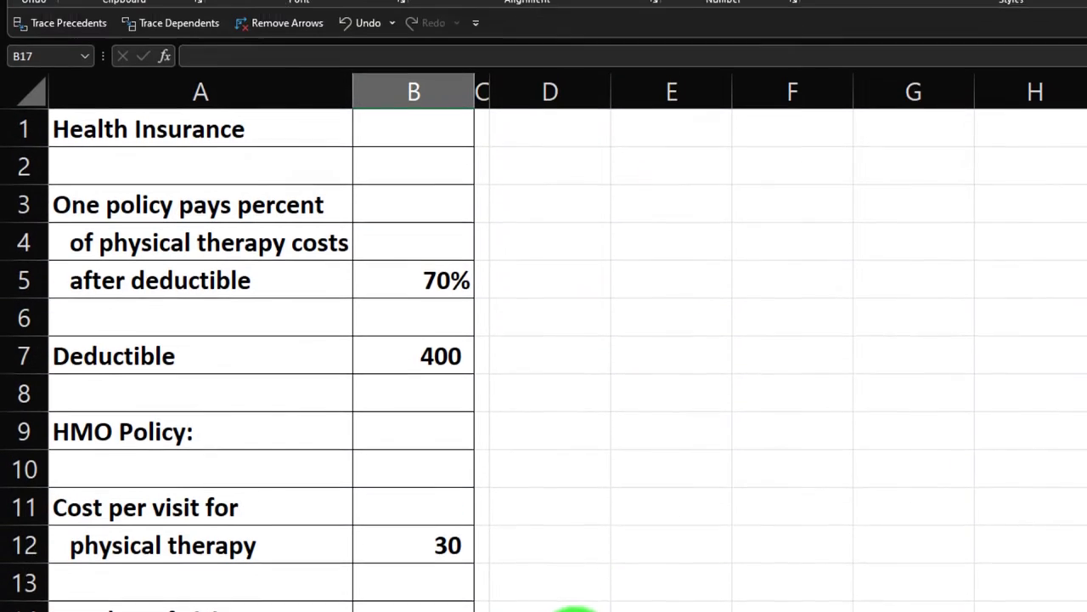
# Enter the heading "Heath Insurance Policy Personal Cost" in D1 and widen column D.
pyautogui.click(560, 127)
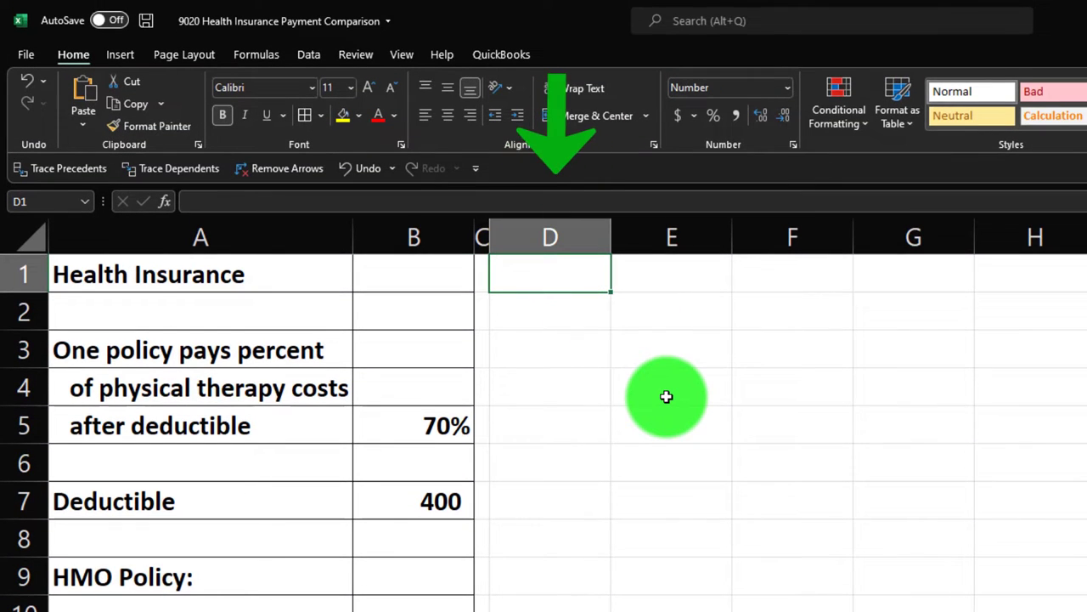
pyautogui.write('He')
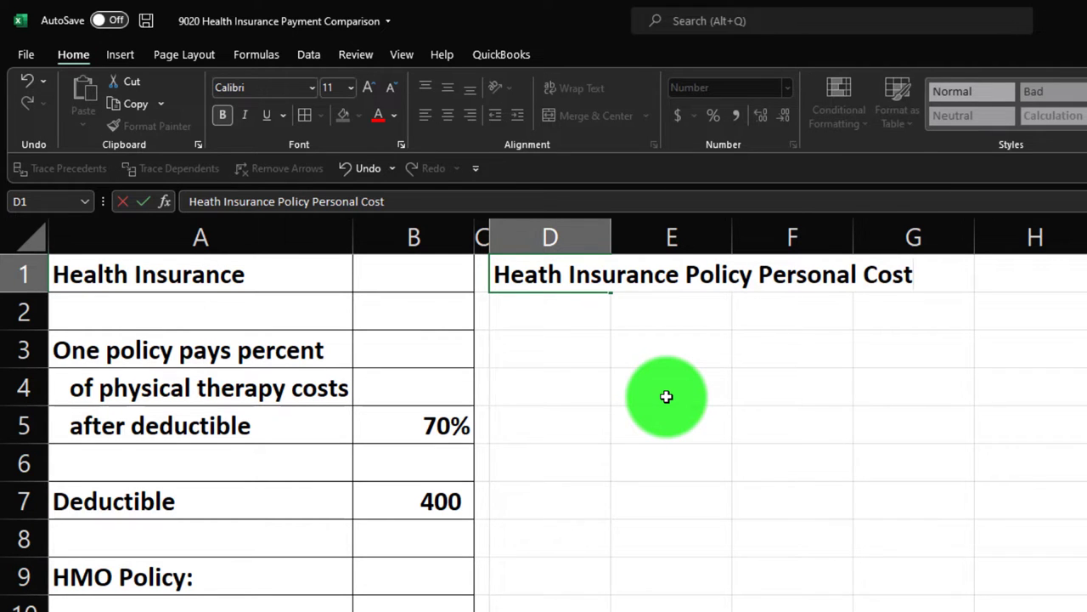
pyautogui.press('Return')
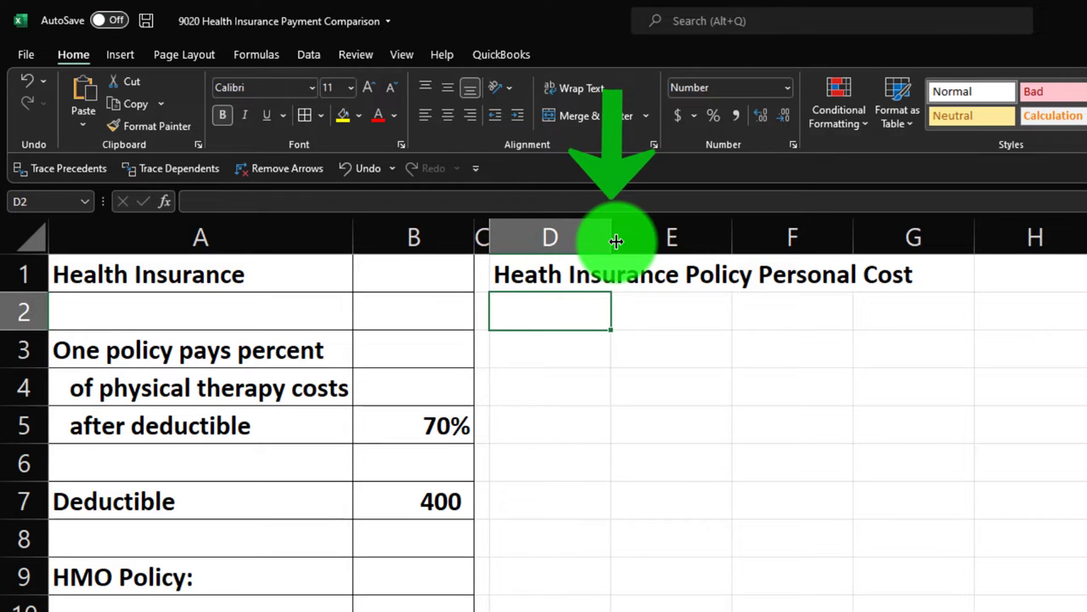
pyautogui.moveTo(616, 242); pyautogui.dragTo(769, 231)
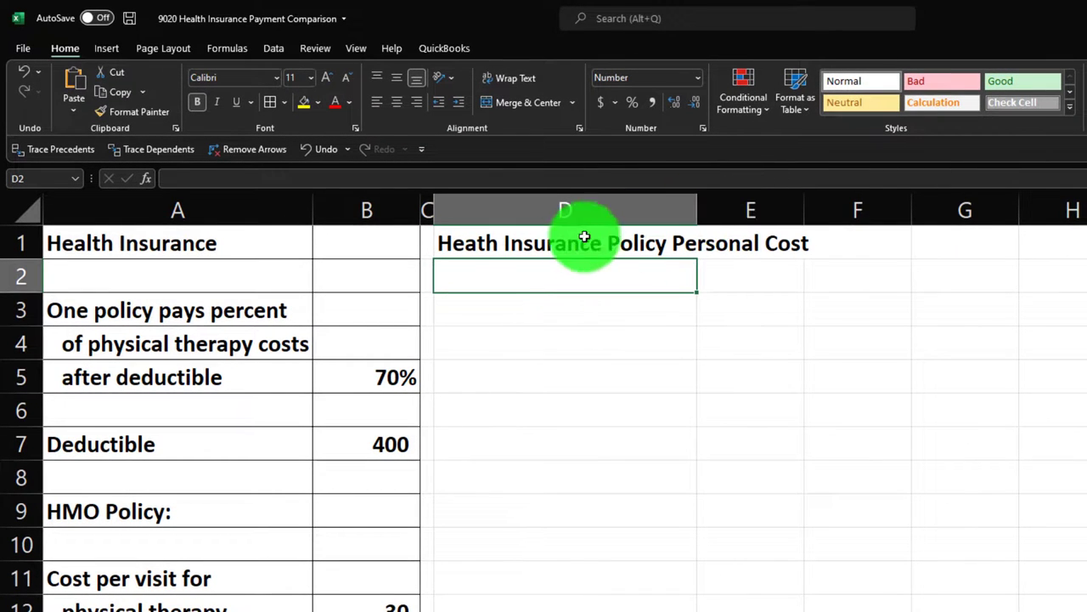
# Format the heading cells D1:F1 with a black fill and white font.
pyautogui.click(533, 243)
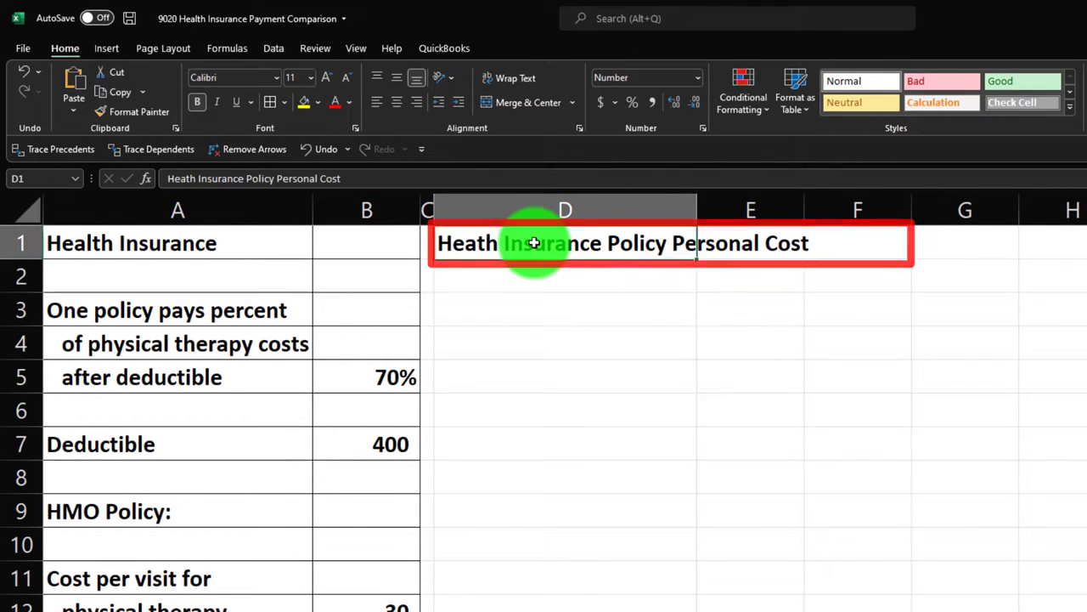
pyautogui.moveTo(534, 243); pyautogui.dragTo(820, 244)
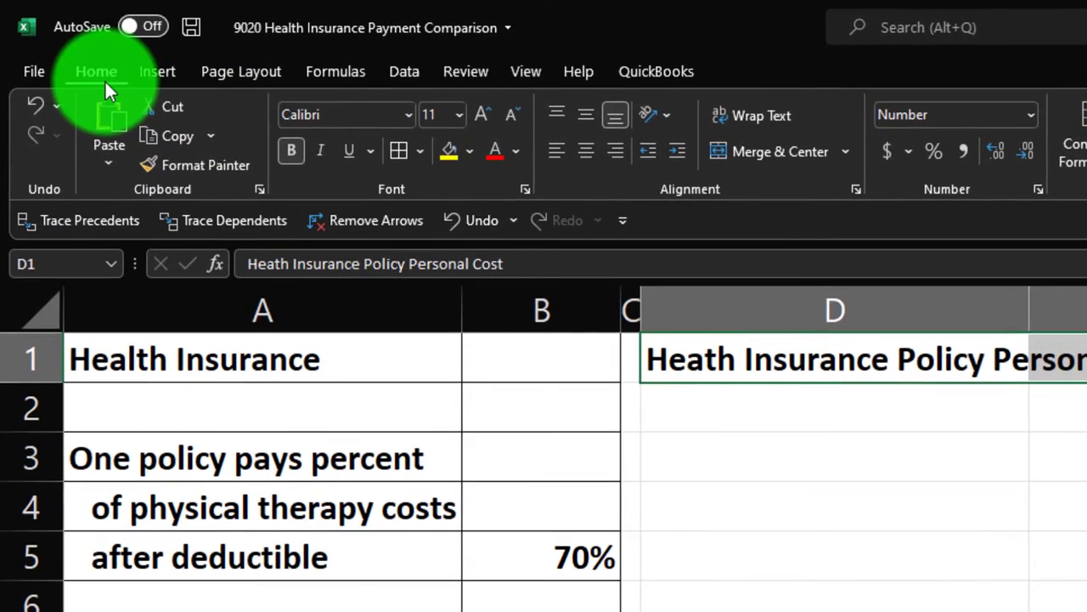
pyautogui.click(473, 157)
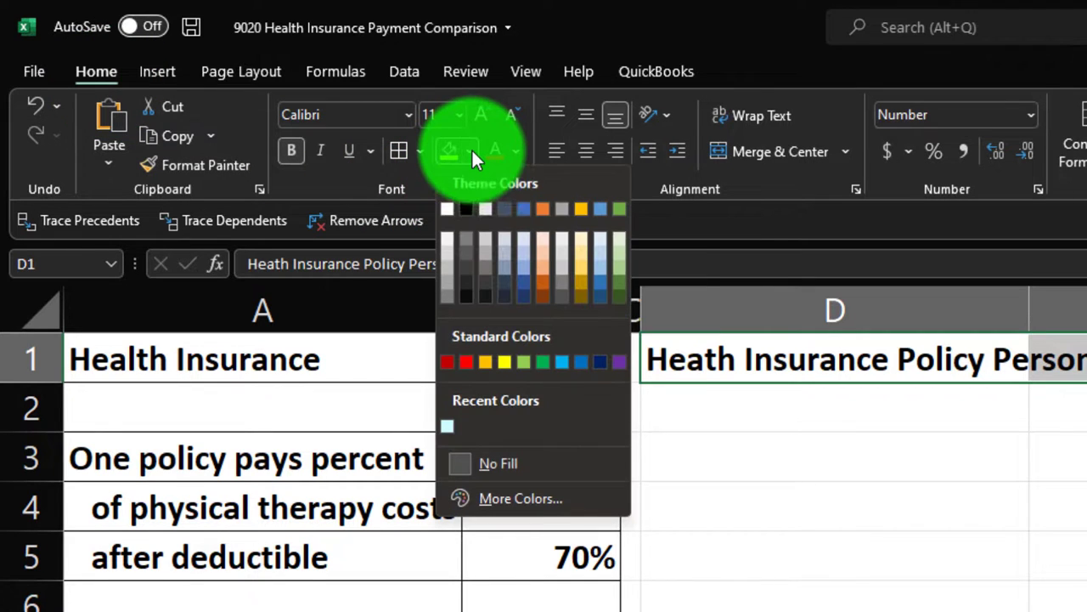
pyautogui.click(468, 208)
pyautogui.click(516, 150)
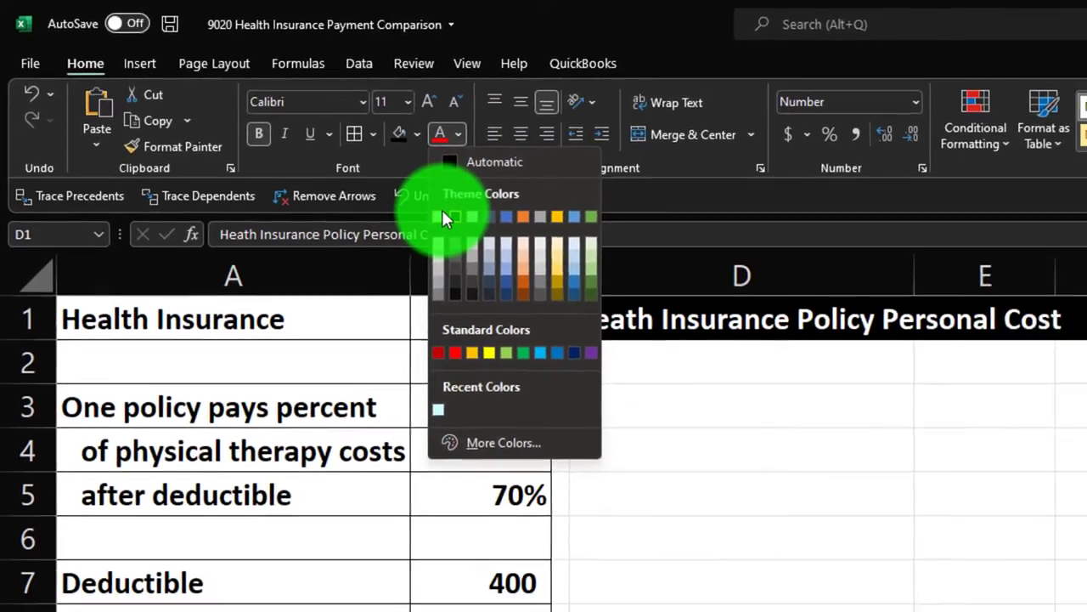
pyautogui.click(493, 244)
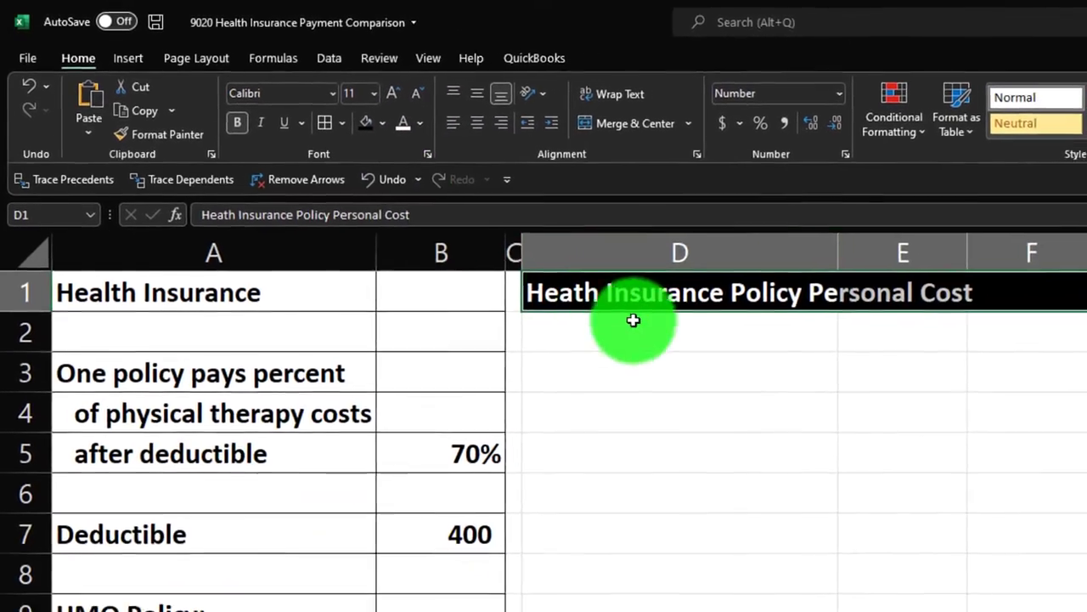
# Enter the subheading "Cost:" in D2, below the personal cost heading.
pyautogui.click(629, 324)
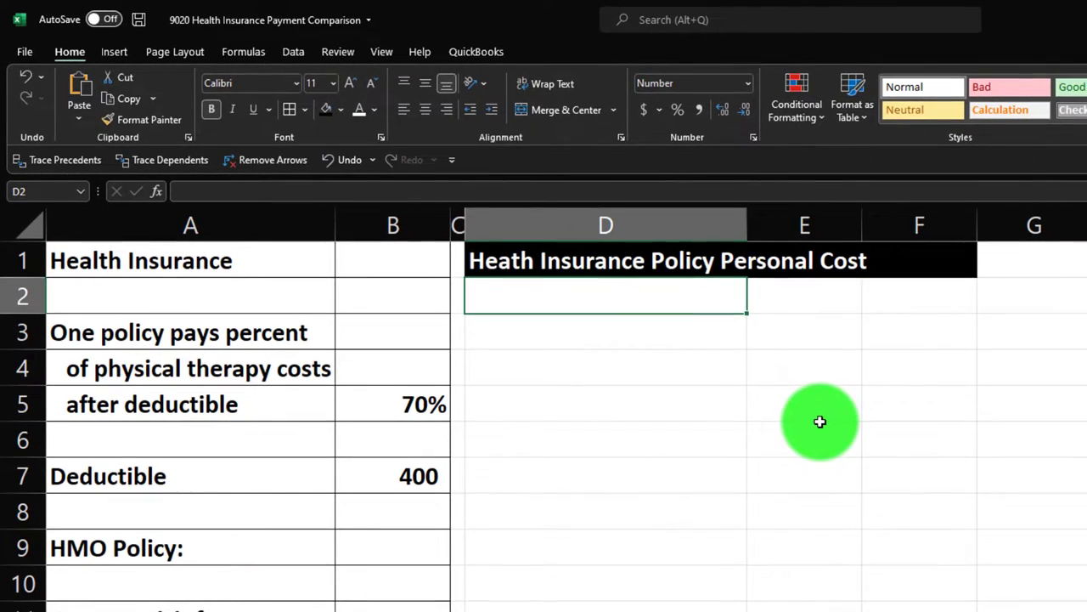
pyautogui.write('C')
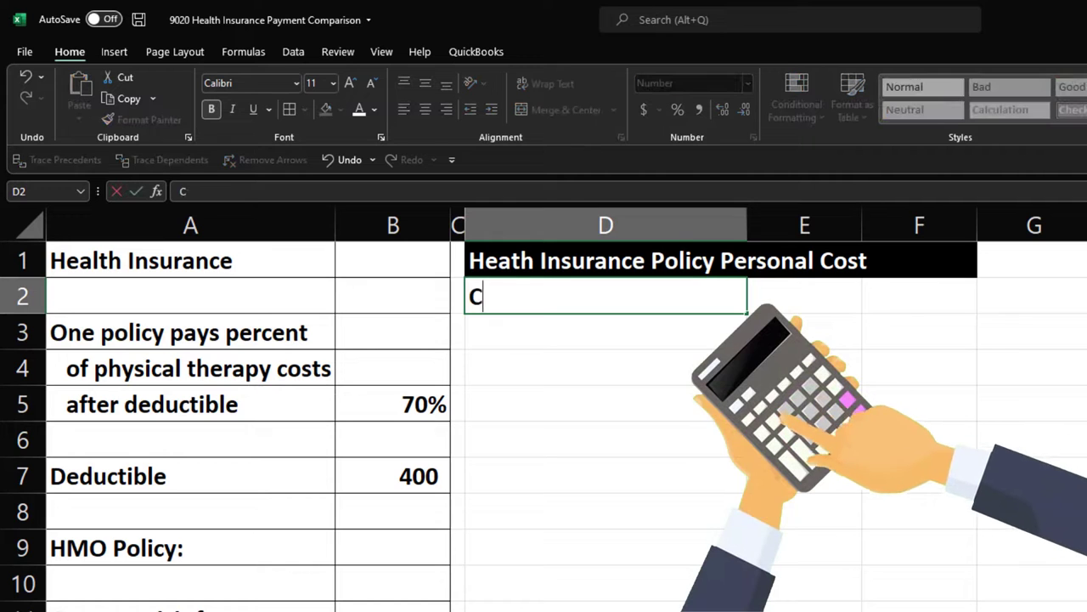
pyautogui.write('ost:')
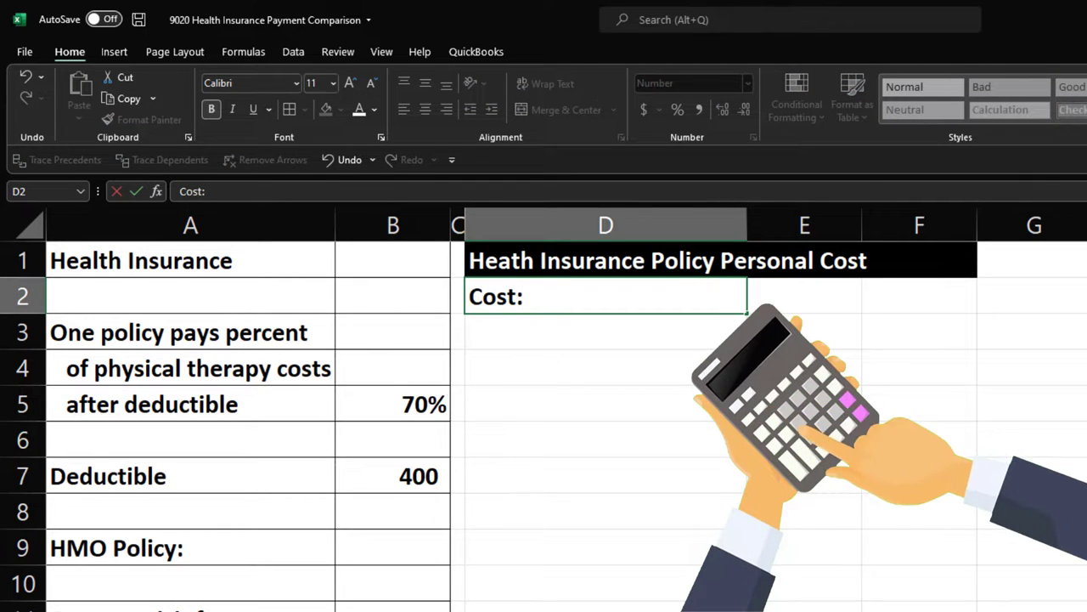
pyautogui.press('Return')
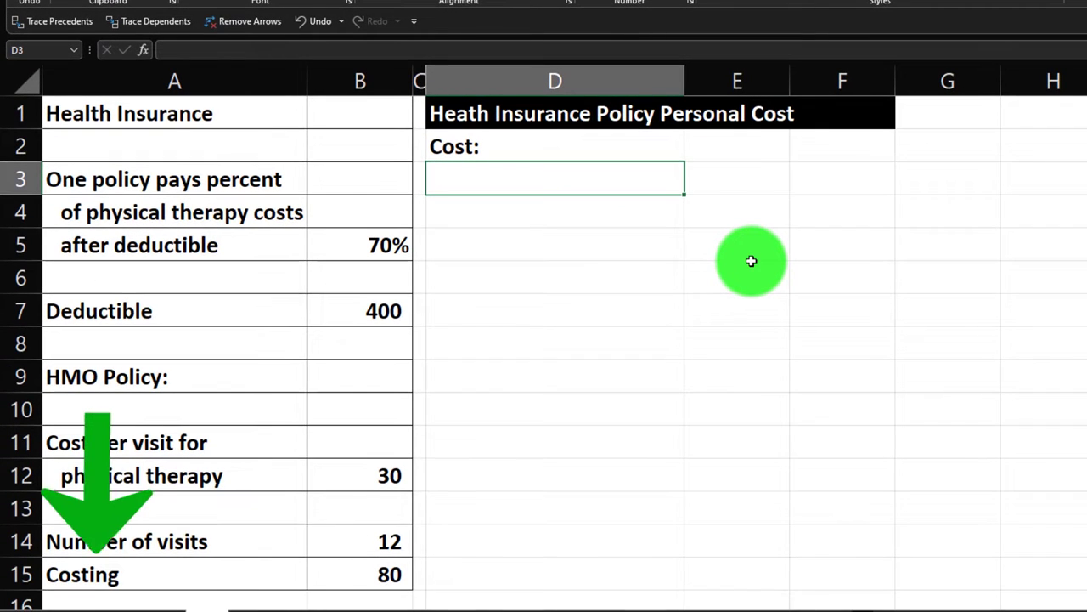
# Link D3 to the "Number of visits" label in A14.
pyautogui.write('=')
pyautogui.press('Down')
pyautogui.press('Down')
pyautogui.press('Down')
pyautogui.press('Down')
pyautogui.press('Down')
pyautogui.press('Down')
pyautogui.press('Down')
pyautogui.press('Down')
pyautogui.press('Down')
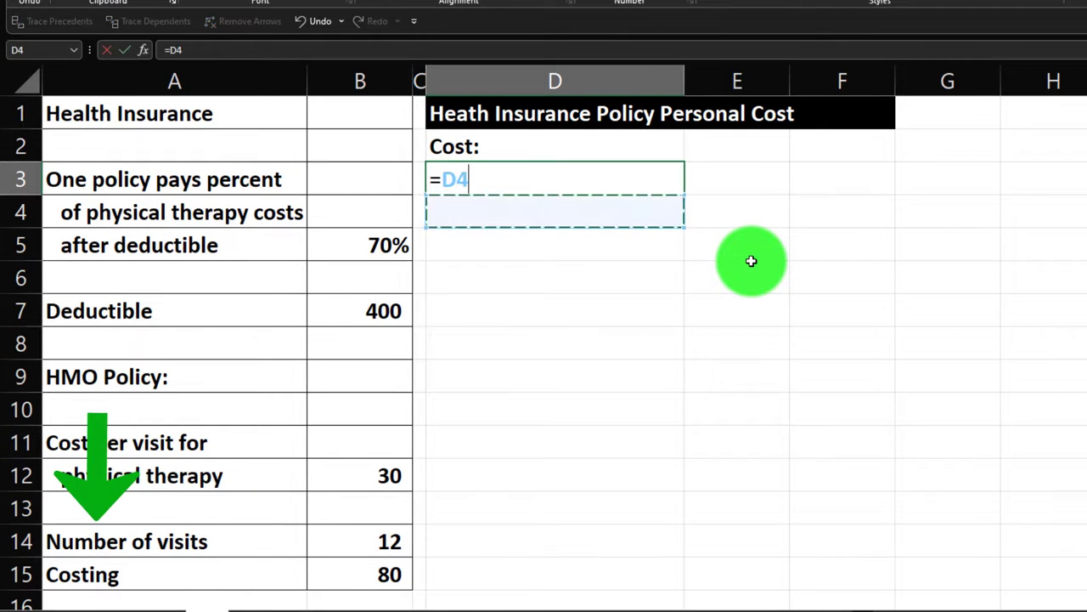
pyautogui.press('Down')
pyautogui.press('Down')
pyautogui.press('Left')
pyautogui.press('Left')
pyautogui.press('Left')
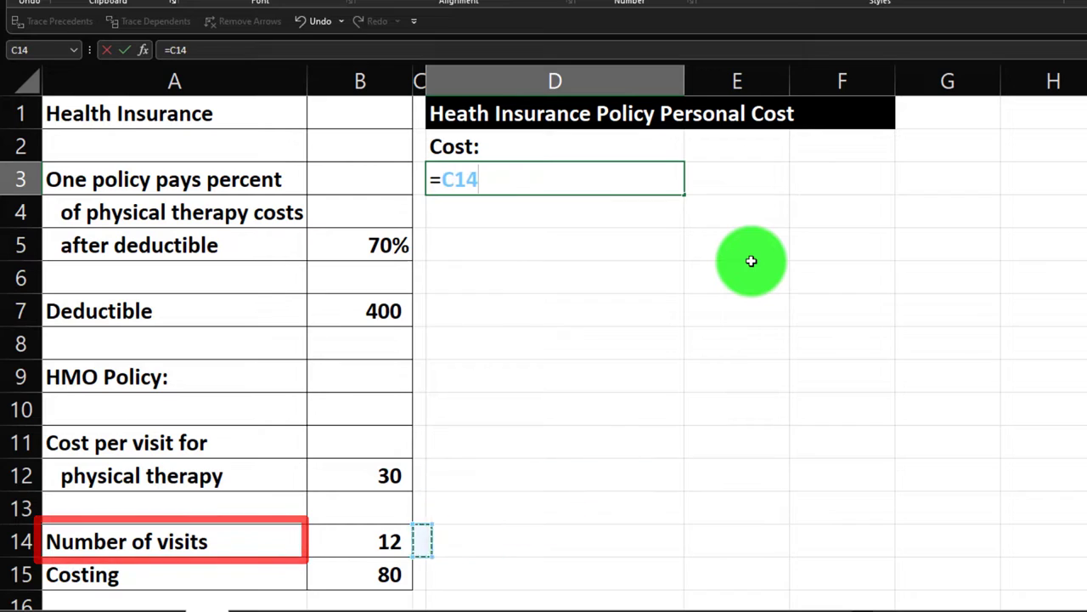
pyautogui.press('Tab')
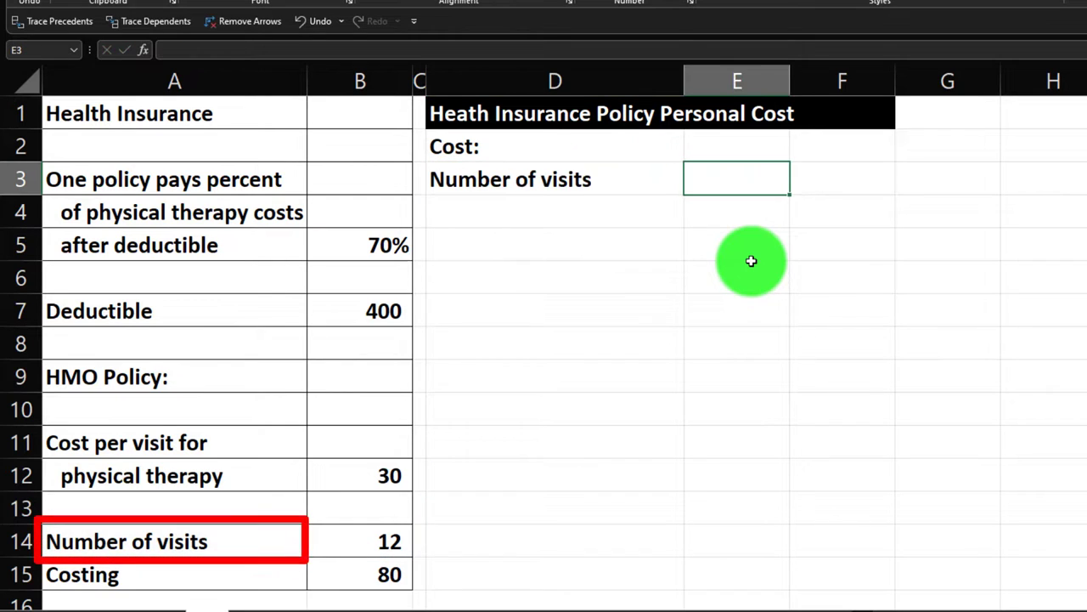
# Link E3 to the number of visits value in B14.
pyautogui.write('=')
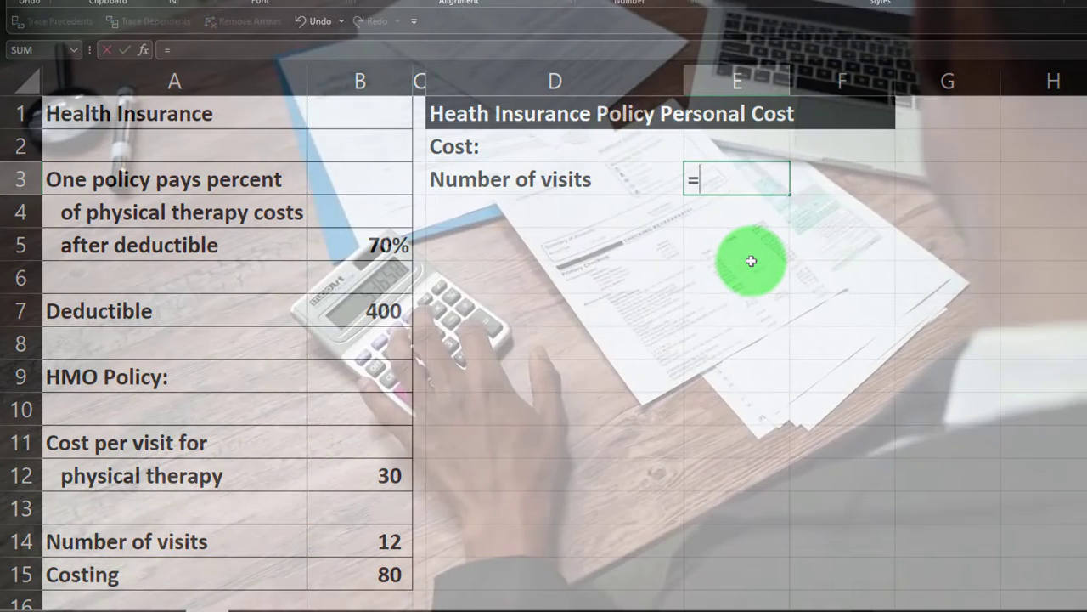
pyautogui.press('Down')
pyautogui.press('Down')
pyautogui.press('Down')
pyautogui.press('Down')
pyautogui.press('Down')
pyautogui.press('Down')
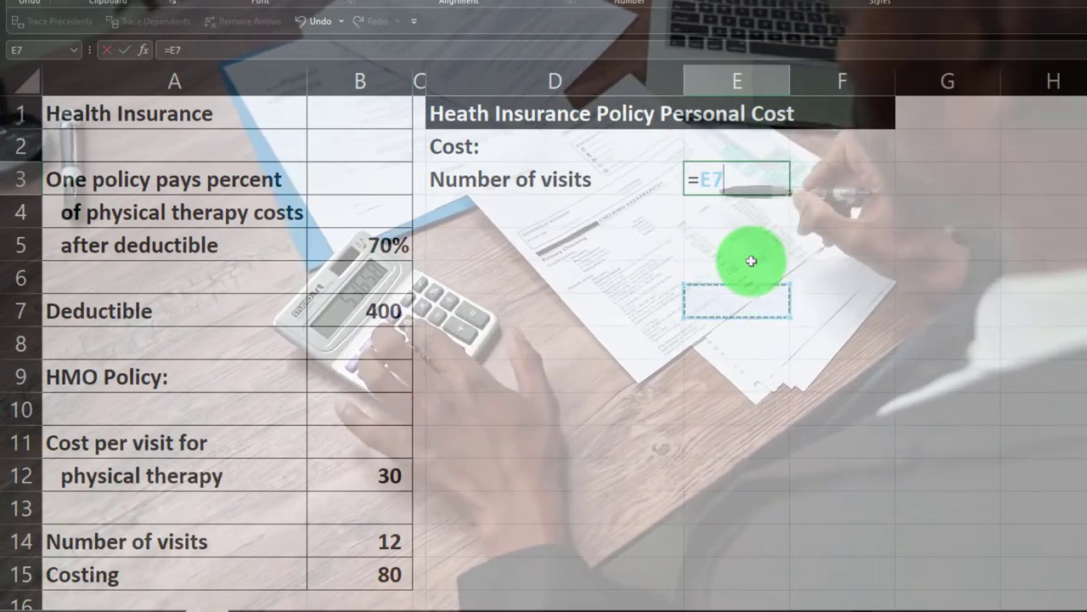
pyautogui.press('Down')
pyautogui.press('Down')
pyautogui.press('Down')
pyautogui.press('Down')
pyautogui.press('Down')
pyautogui.press('Left')
pyautogui.press('Left')
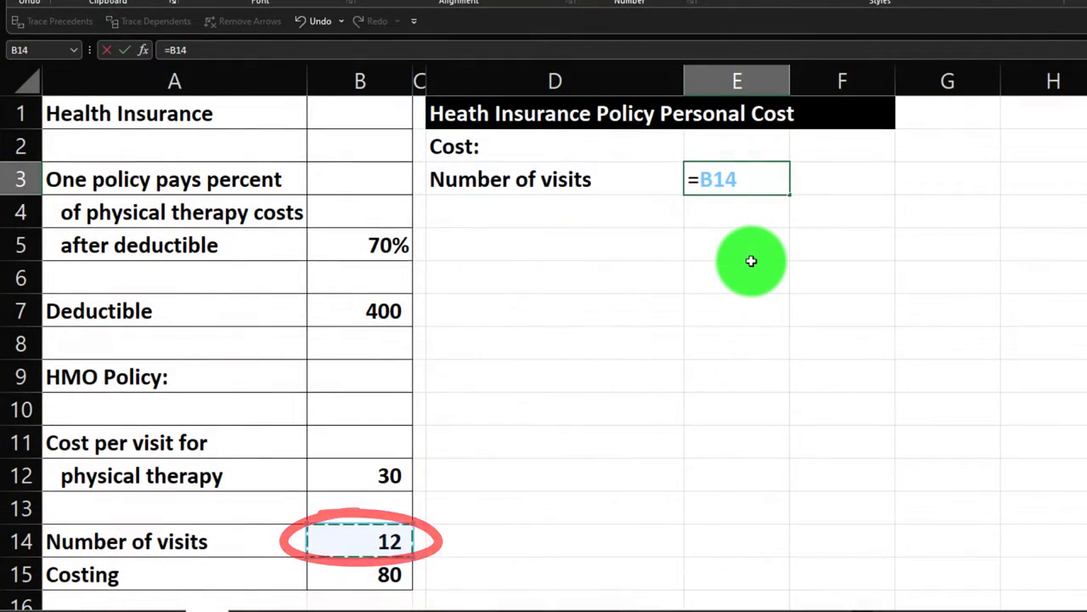
pyautogui.press('Return')
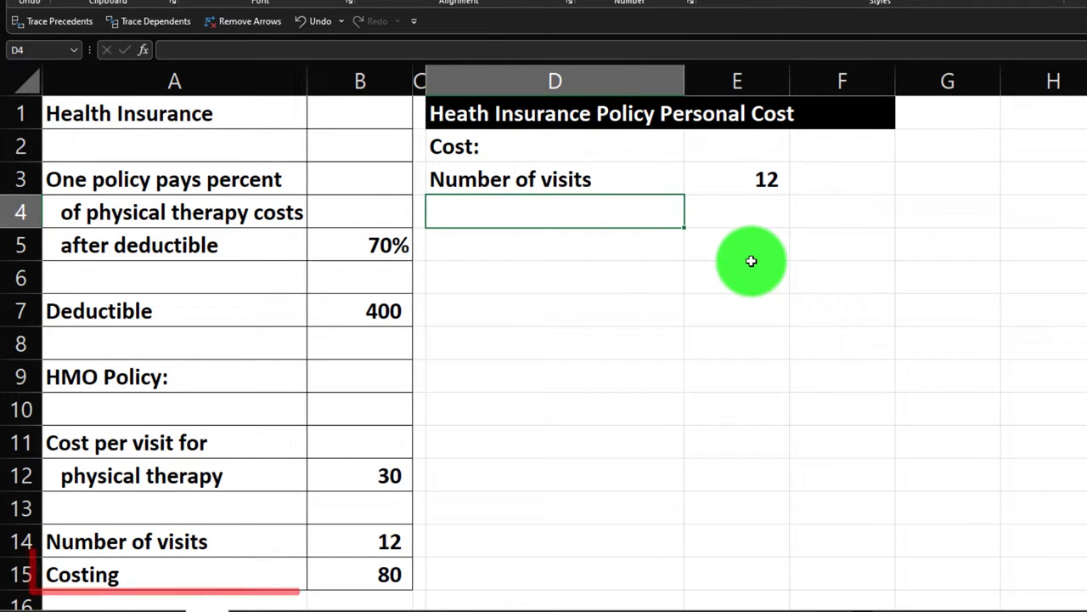
# Link D4 to the "Costing" label in A15.
pyautogui.write('=')
pyautogui.press('Down')
pyautogui.press('Down')
pyautogui.press('Down')
pyautogui.press('Down')
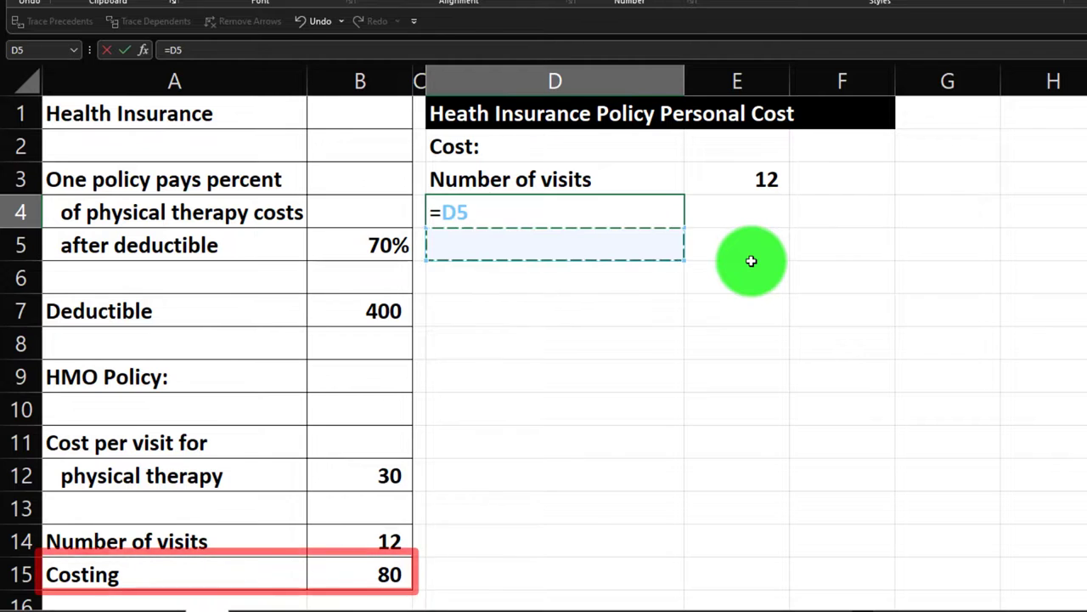
pyautogui.press('Down')
pyautogui.press('Down')
pyautogui.press('Down')
pyautogui.press('Down')
pyautogui.press('Down')
pyautogui.press('Down')
pyautogui.press('Down')
pyautogui.press('Left')
pyautogui.press('Left')
pyautogui.press('Left')
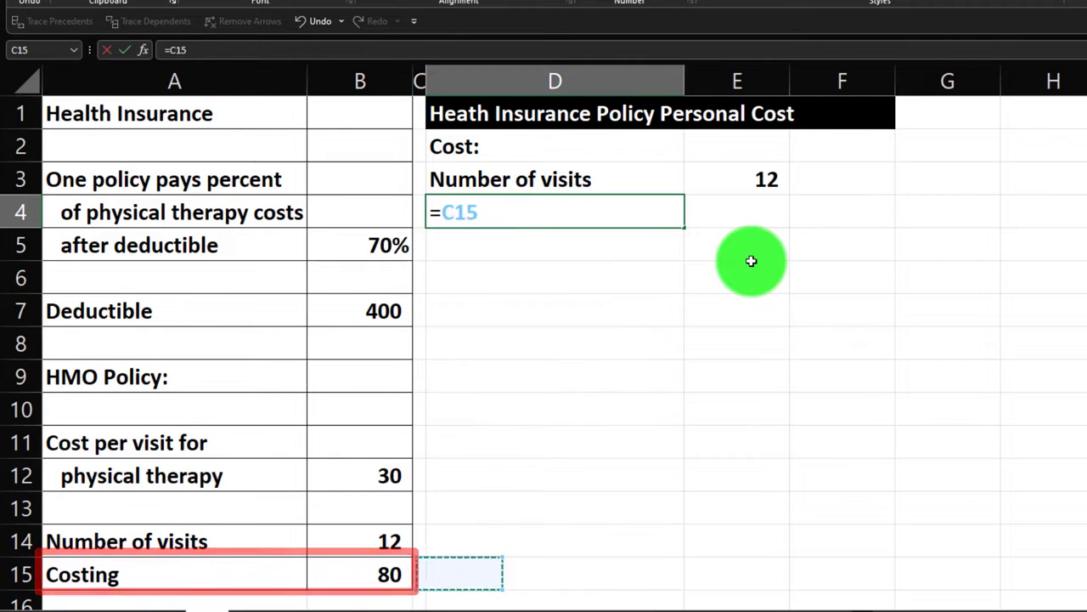
pyautogui.press('Tab')
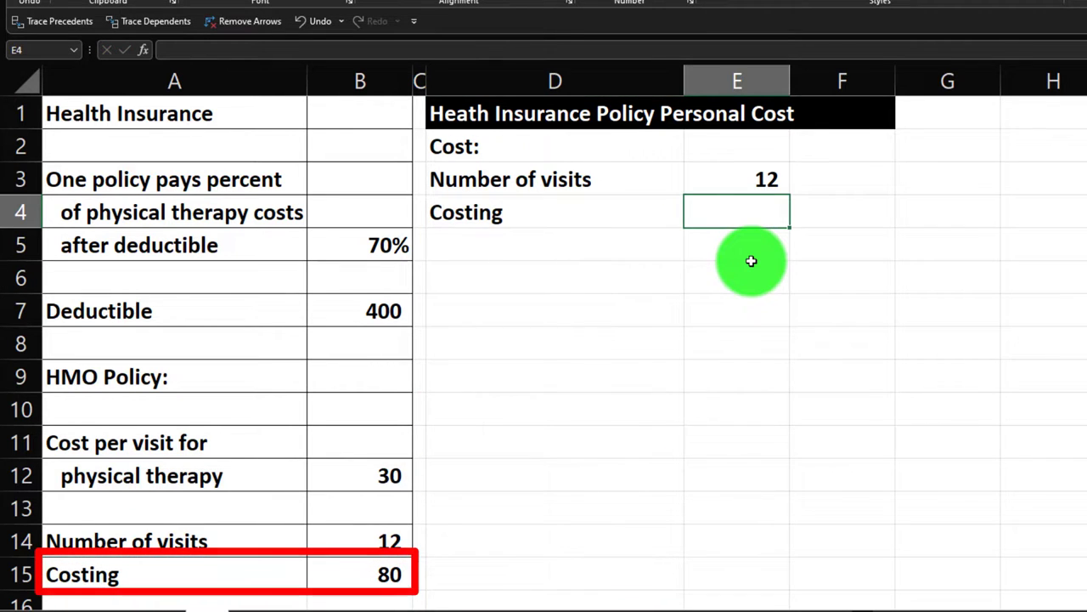
# Link E4 to the costing amount in B15.
pyautogui.write('=')
pyautogui.press('Down')
pyautogui.press('Down')
pyautogui.press('Down')
pyautogui.press('Down')
pyautogui.press('Down')
pyautogui.press('Down')
pyautogui.press('Down')
pyautogui.press('Down')
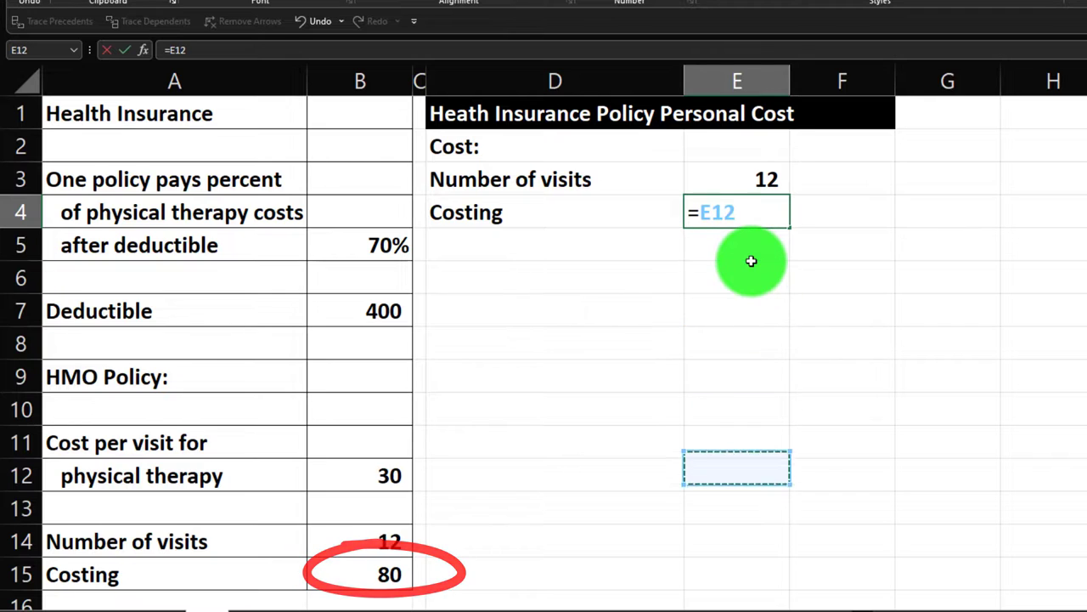
pyautogui.press('Down')
pyautogui.press('Down')
pyautogui.press('Down')
pyautogui.press('Left')
pyautogui.press('Left')
pyautogui.press('Left')
pyautogui.press('Return')
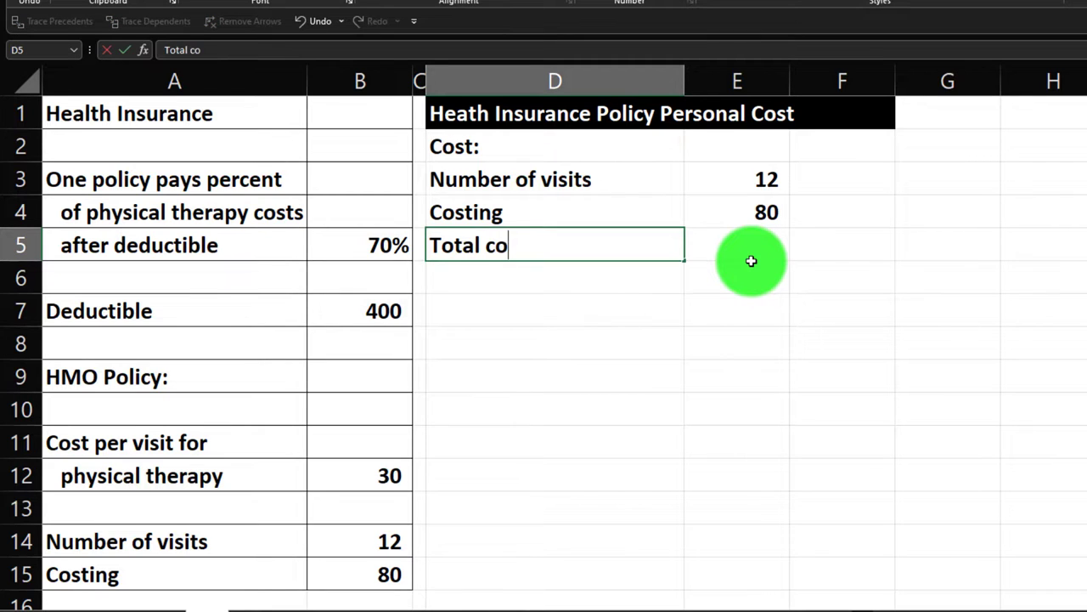
# Add a "Total cost" label in D5 and calculate it in F5 with the formula =E3*E4.
pyautogui.press('Tab')
pyautogui.press('Tab')
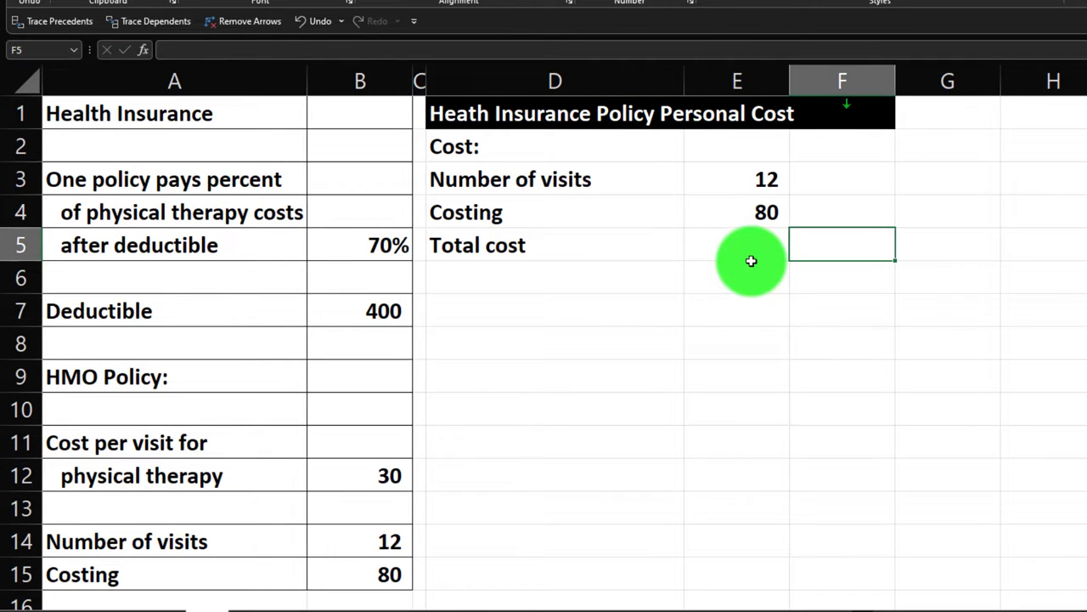
pyautogui.write('=')
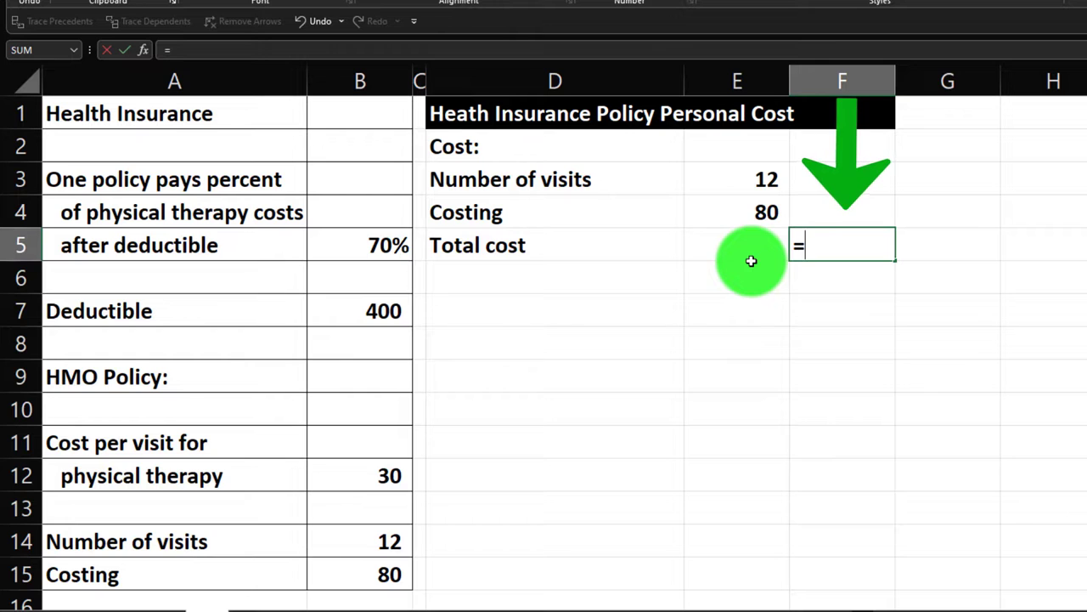
pyautogui.press('Up')
pyautogui.press('Up')
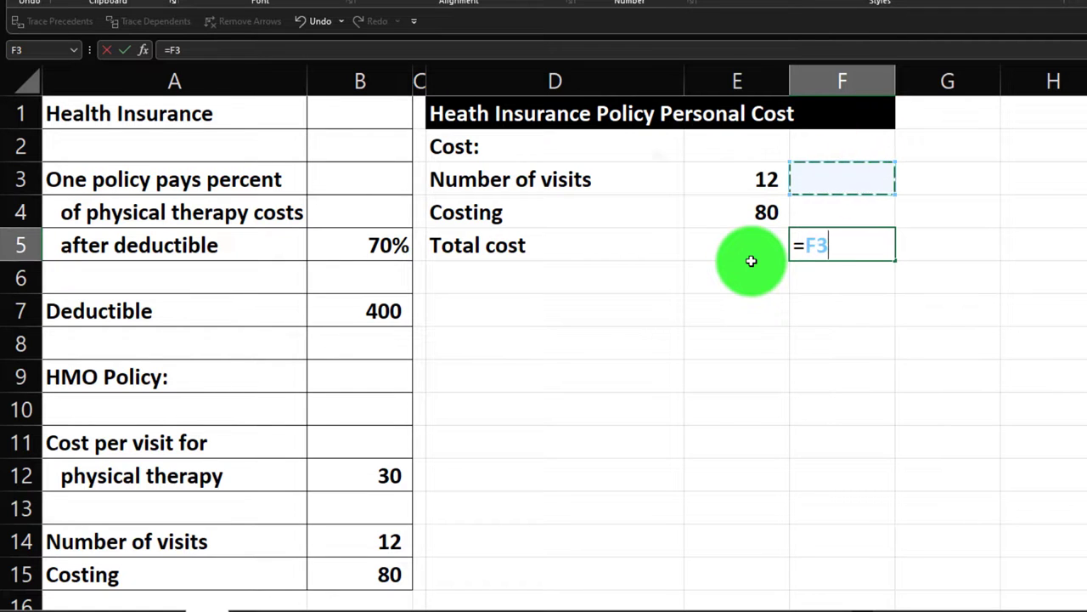
pyautogui.press('Left')
pyautogui.write('*')
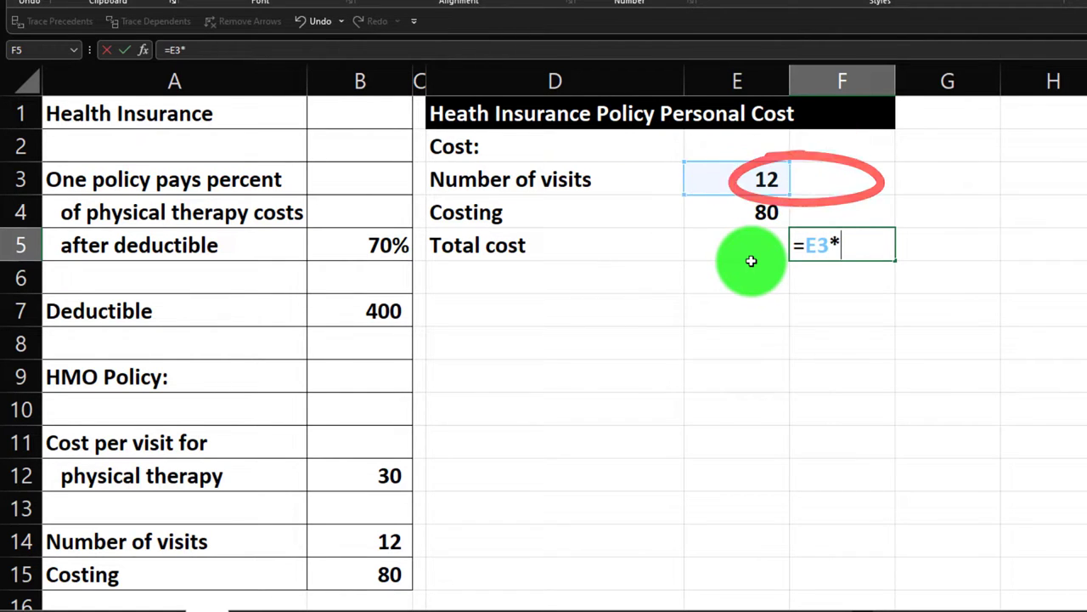
pyautogui.press('Left')
pyautogui.press('Up')
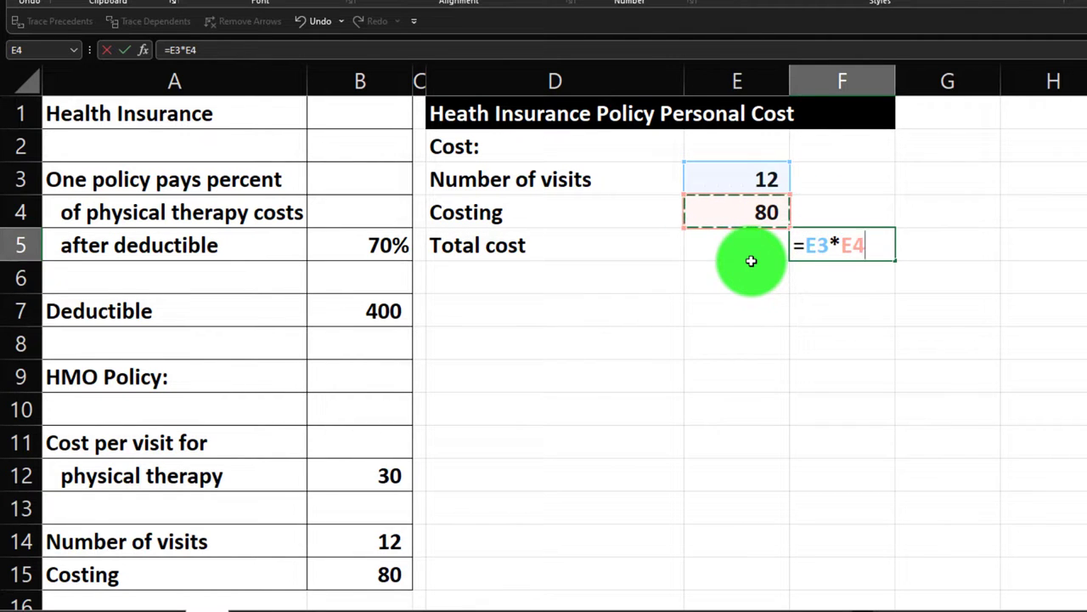
pyautogui.press('Return')
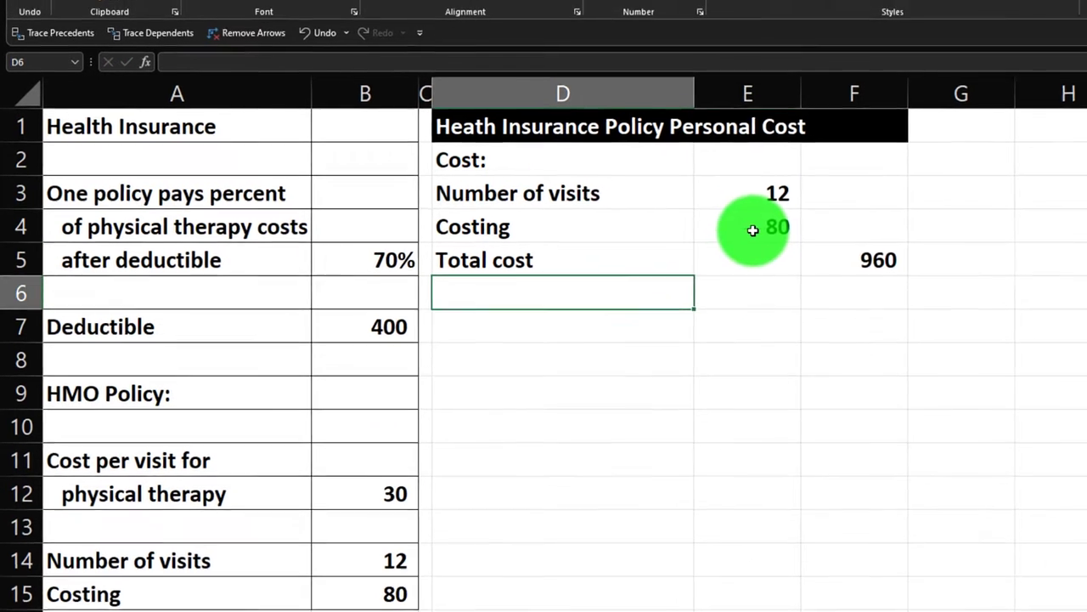
# Underline the costing amount in E4 and indent the labels in D3:D5, with "Total cost" one level deeper.
pyautogui.click(752, 220)
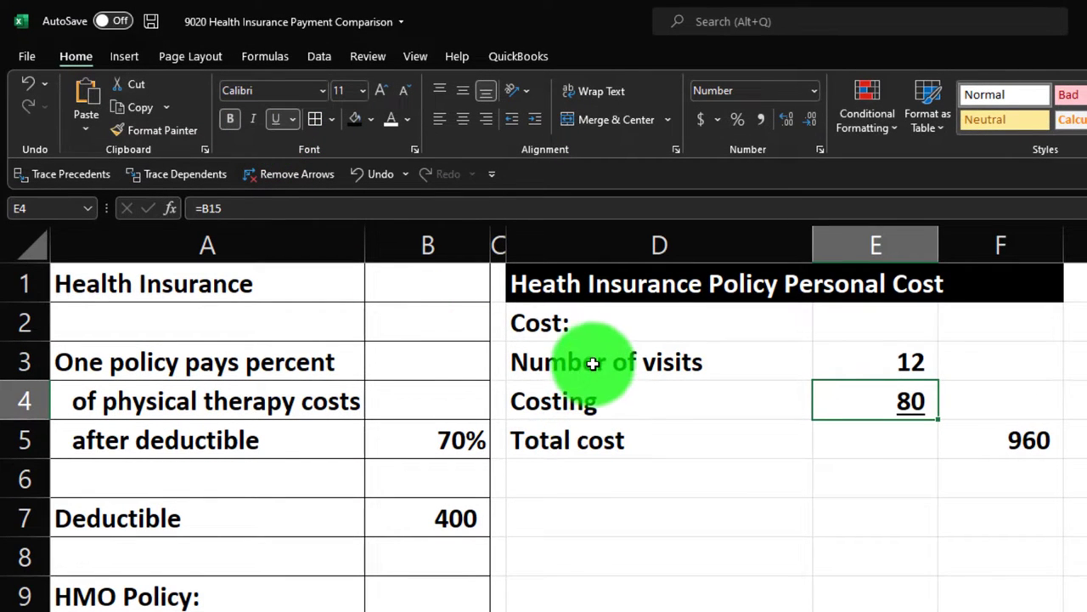
pyautogui.moveTo(592, 361); pyautogui.dragTo(593, 420)
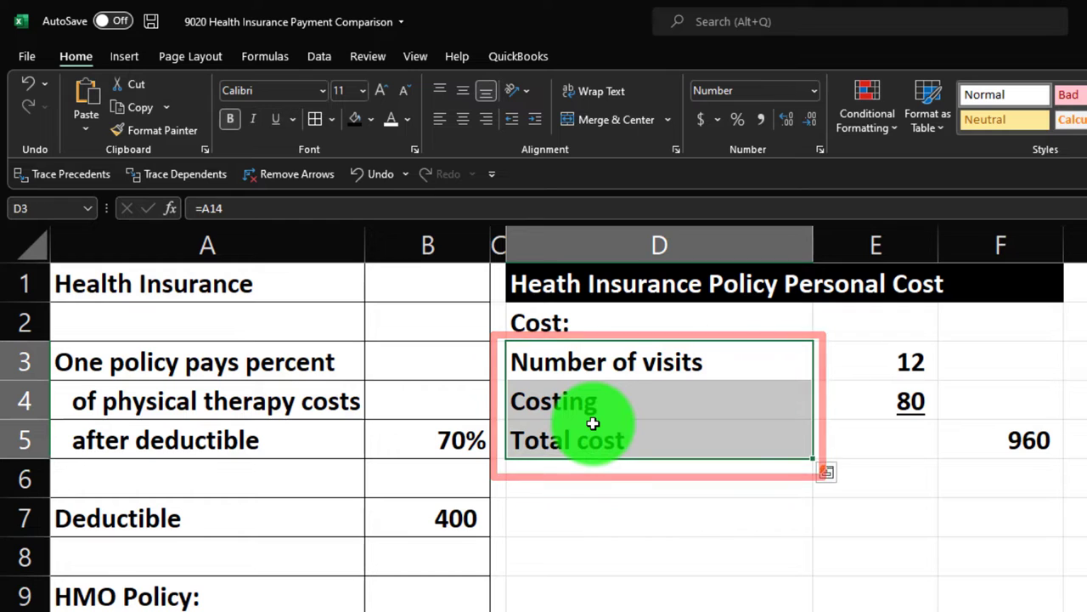
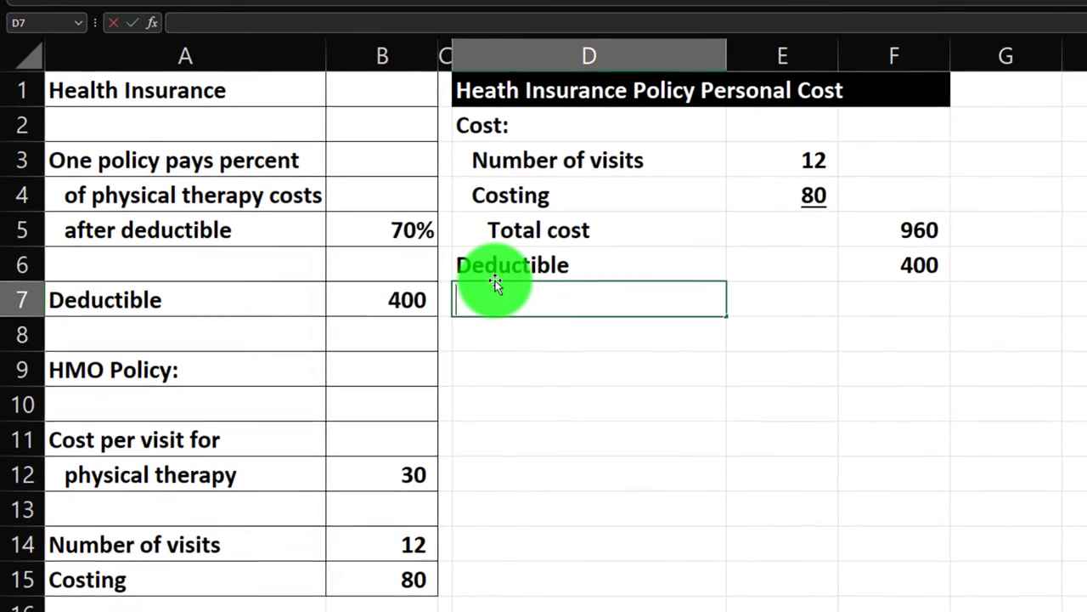
# Add a "Cost less deductible" label in D7 and calculate it in F7 with the formula =F5-F6.
pyautogui.write('Cost ')
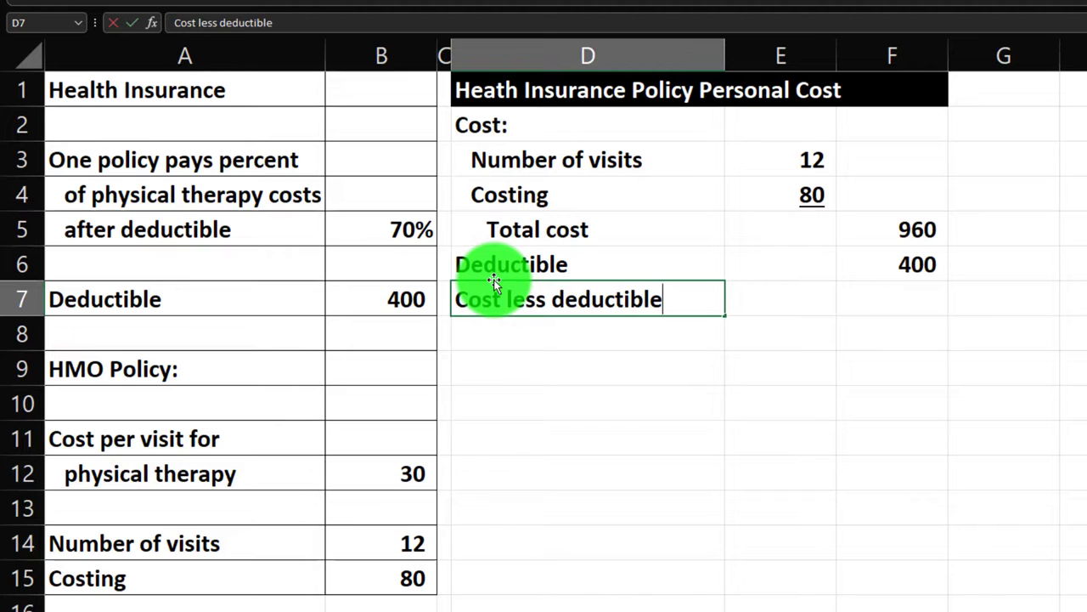
pyautogui.write('less deductible')
pyautogui.press('Tab')
pyautogui.press('Tab')
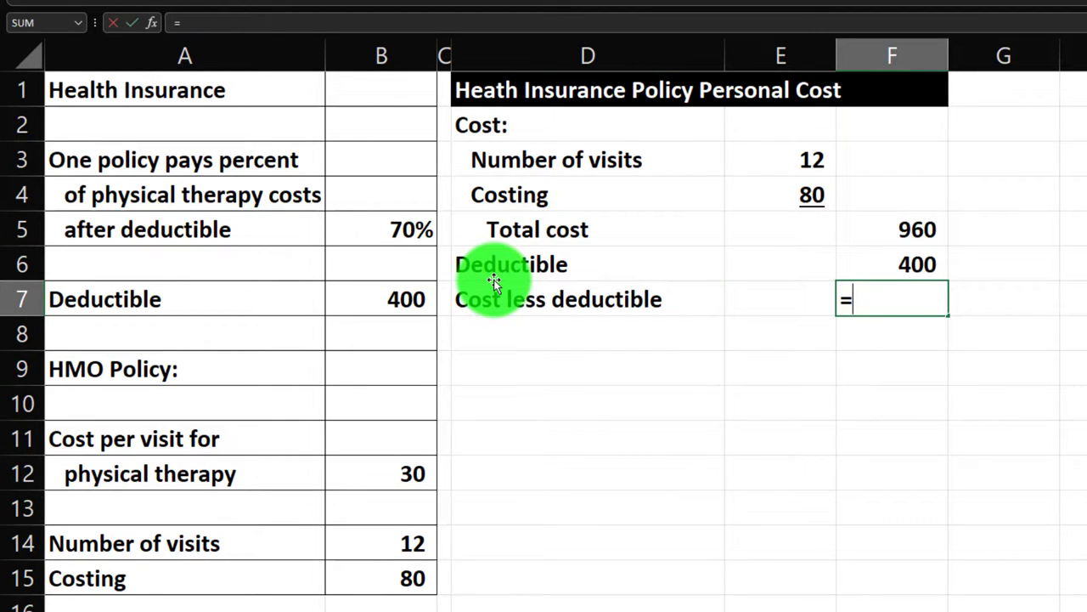
pyautogui.write('=')
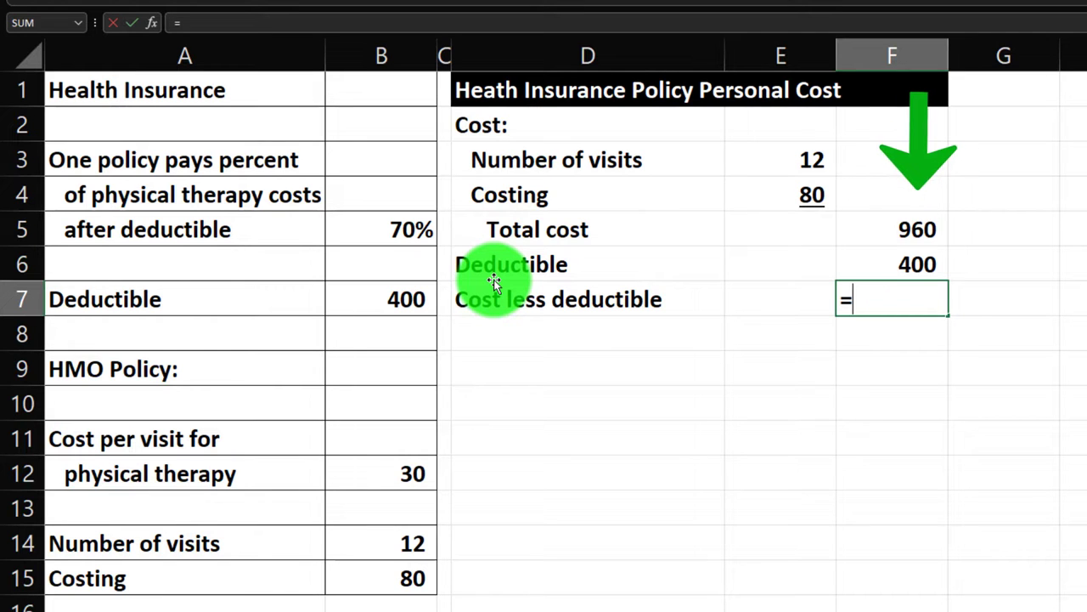
pyautogui.press('Up')
pyautogui.press('Up')
pyautogui.write('-')
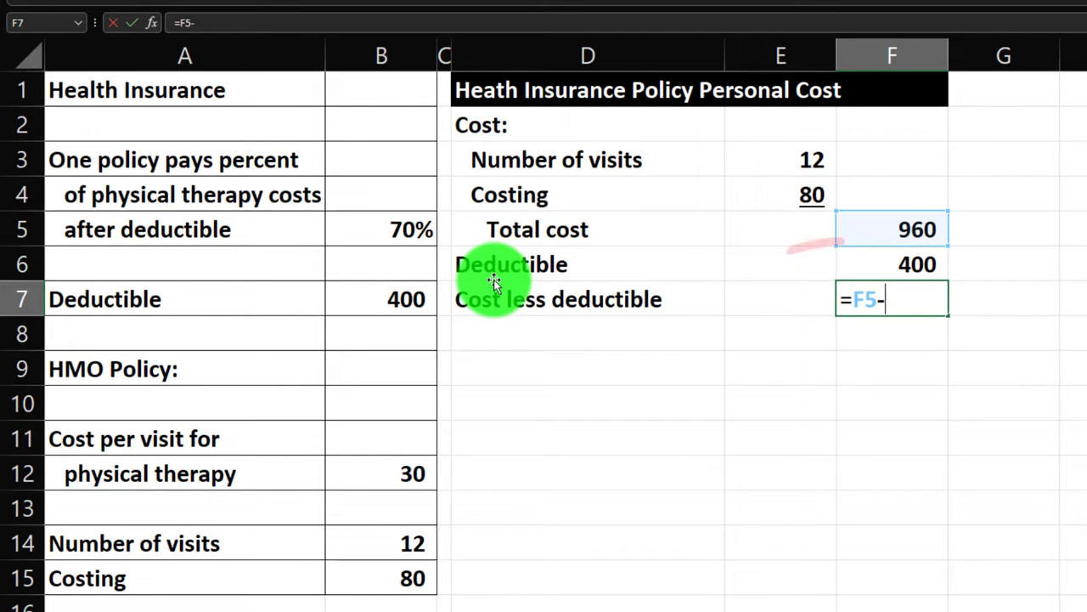
pyautogui.press('Up')
pyautogui.press('Return')
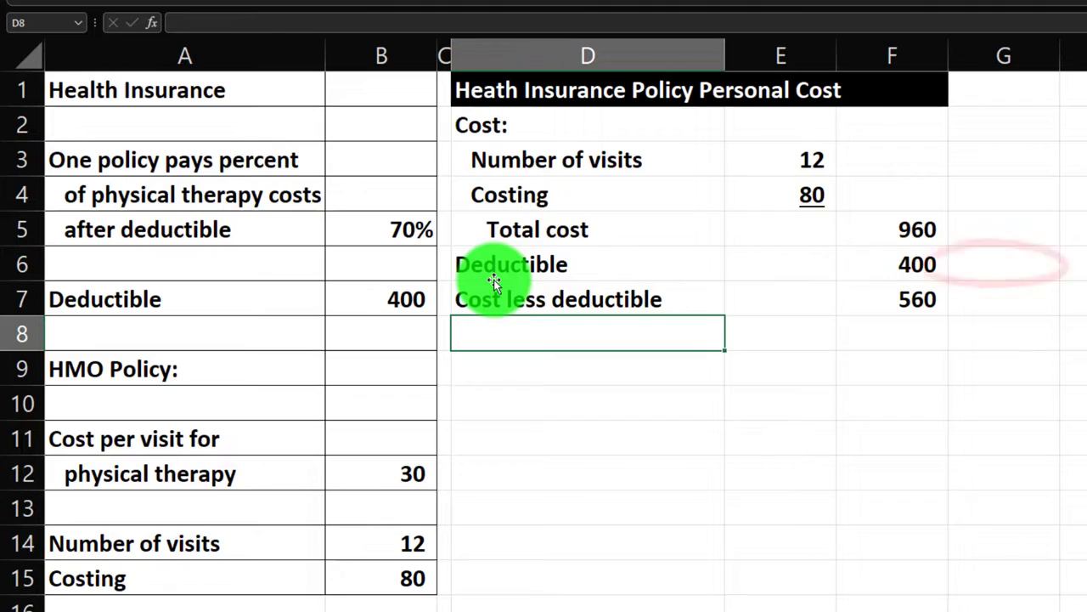
# Underline the deductible amount in F6.
pyautogui.press('Tab')
pyautogui.press('Up')
pyautogui.press('Right')
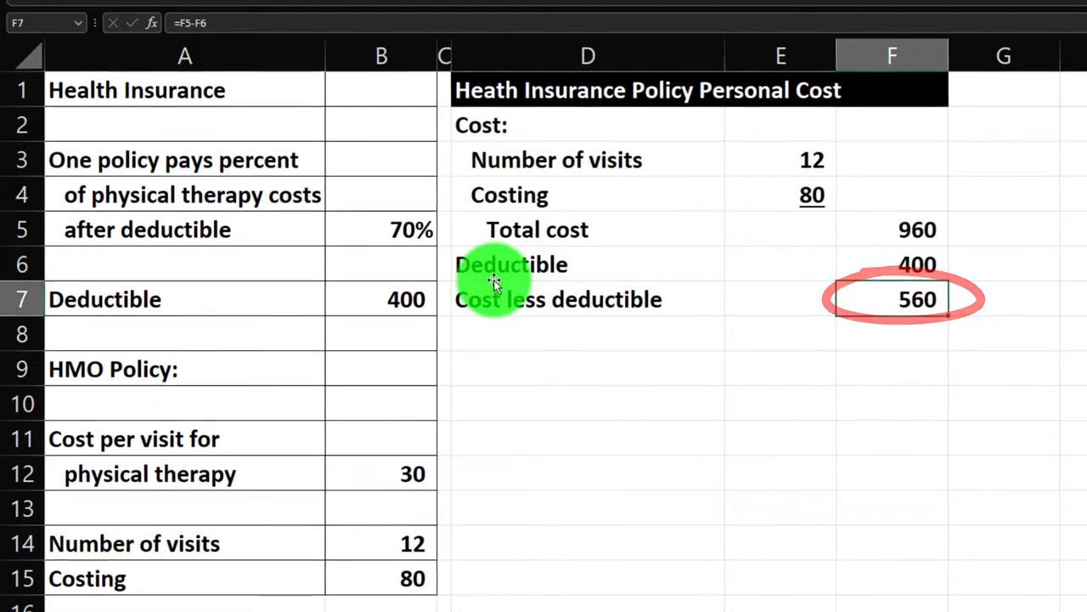
pyautogui.press('Up')
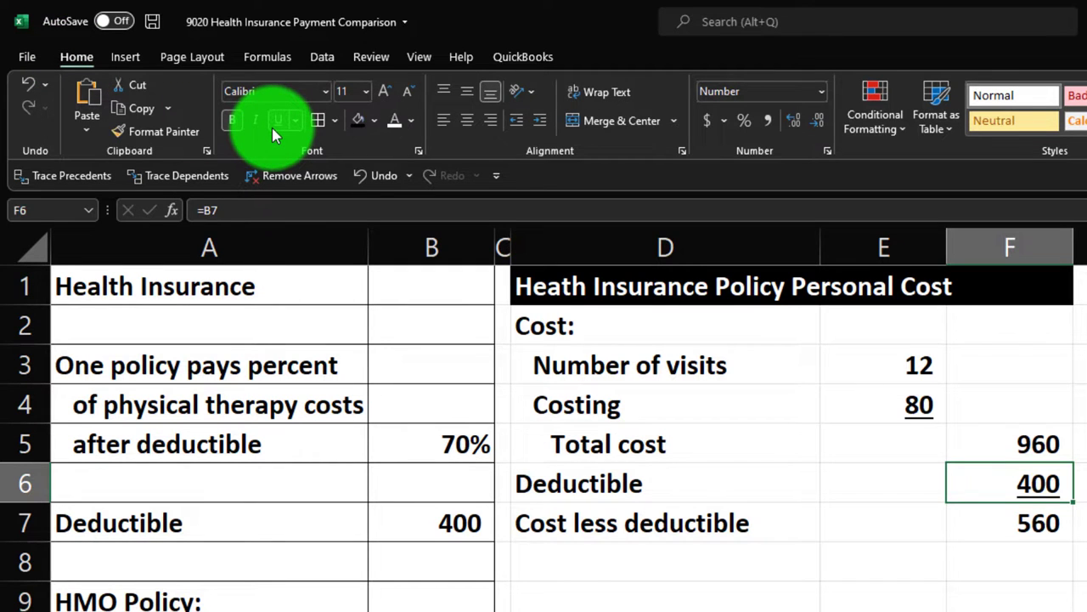
# Add the subheading "Percent paid by individual:" in D8.
pyautogui.press('Down')
pyautogui.press('Left')
pyautogui.press('Left')
pyautogui.press('Down')
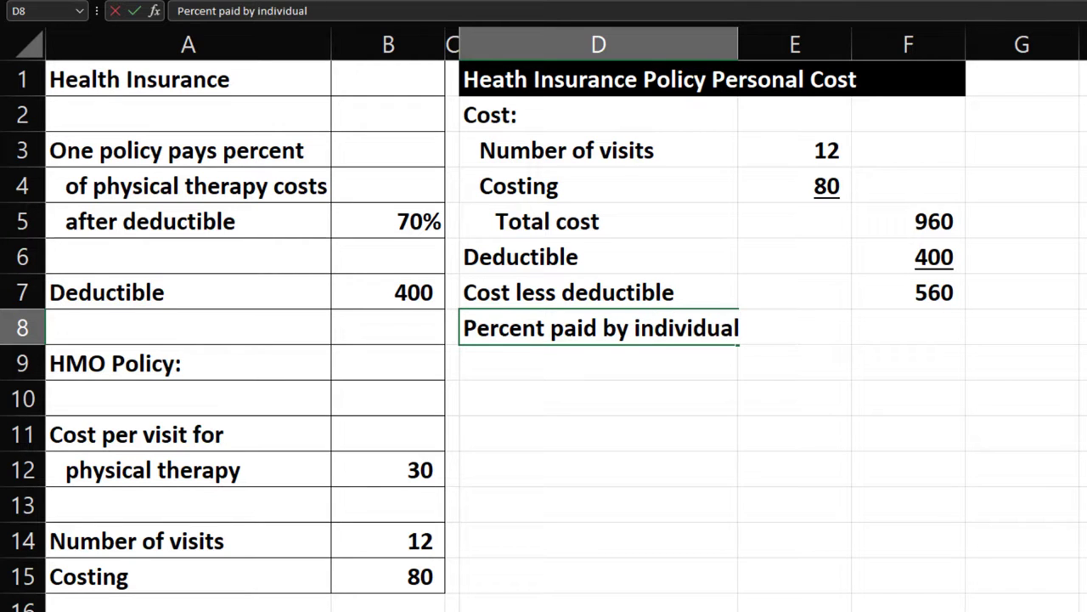
pyautogui.press('Return')
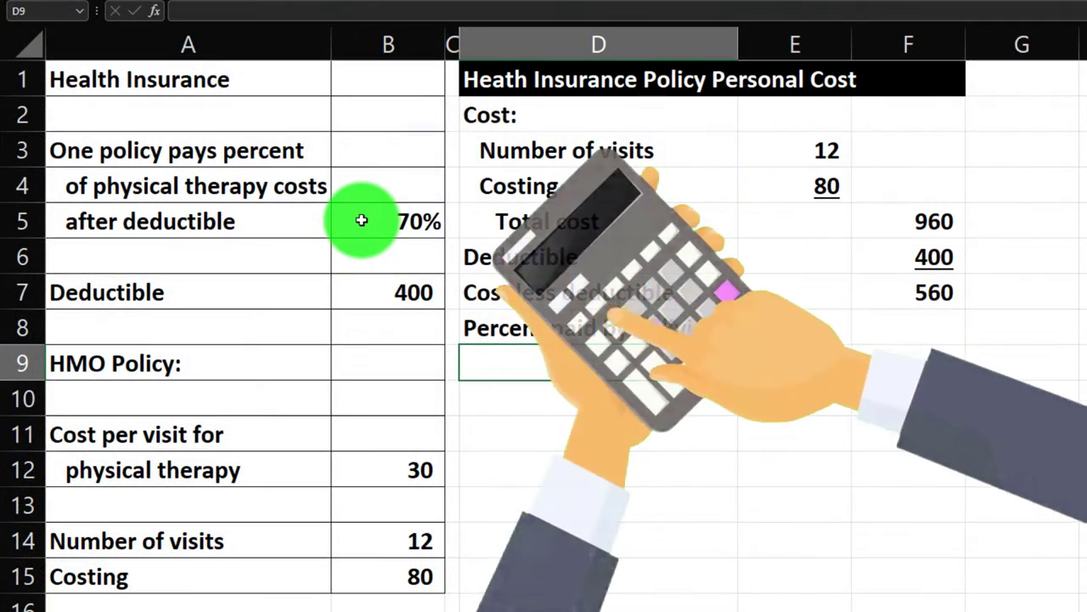
# Label D9 "One" and enter 1 in E9.
pyautogui.write('On')
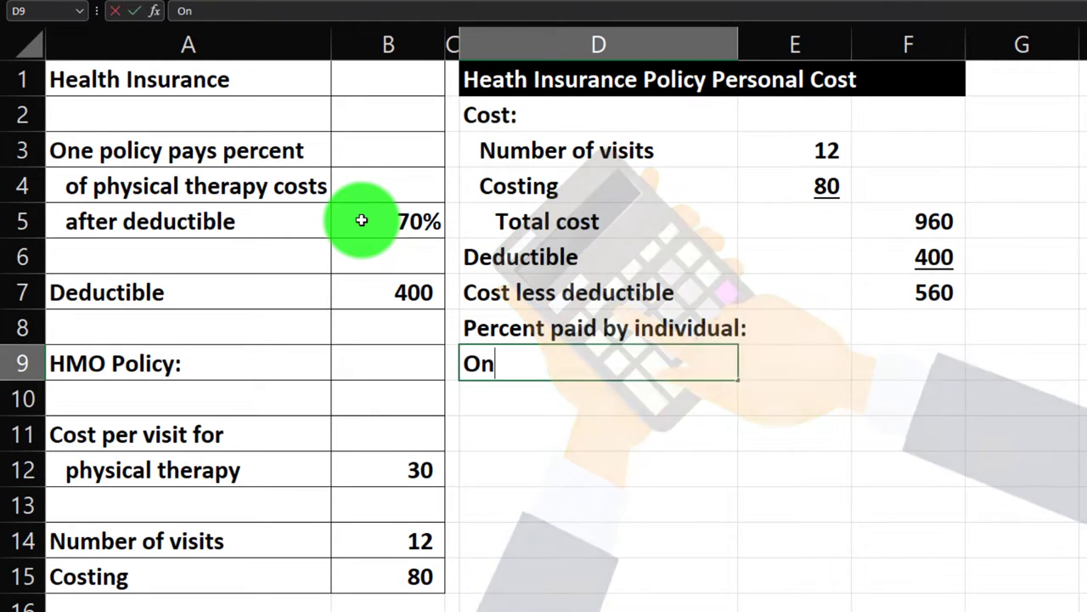
pyautogui.write('e')
pyautogui.press('Tab')
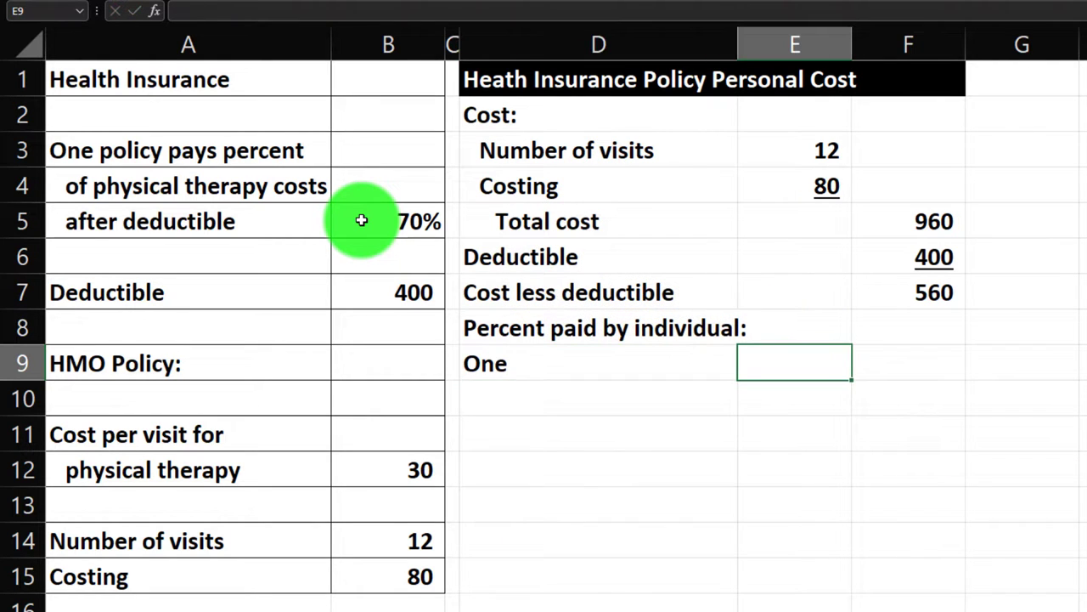
pyautogui.press('Return')
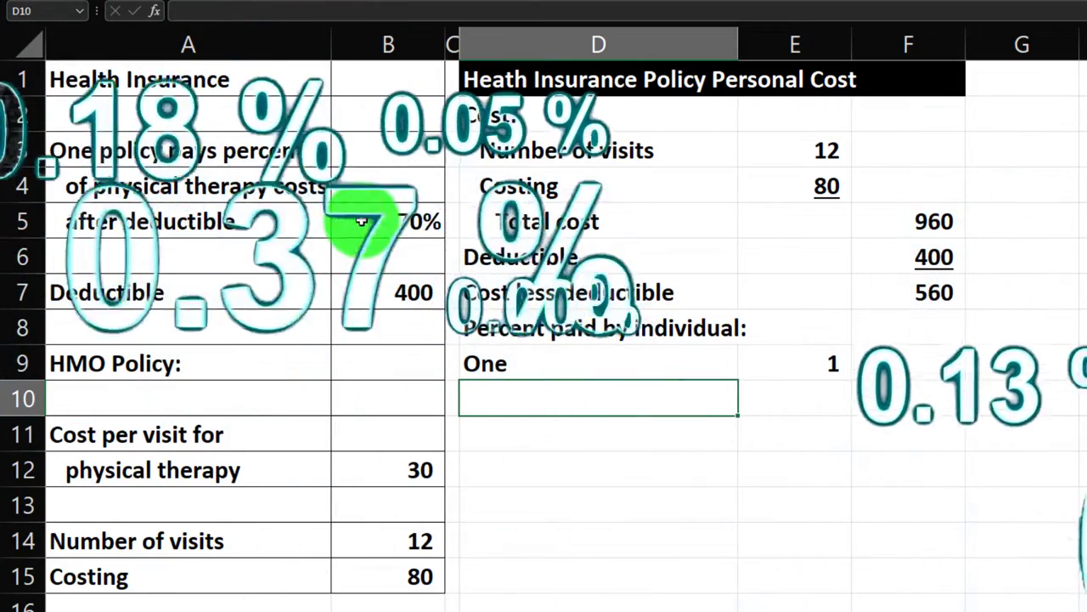
# Add a "Percent paid by company" label in D10 and link E10 to the policy percentage in B5.
pyautogui.write('Pe')
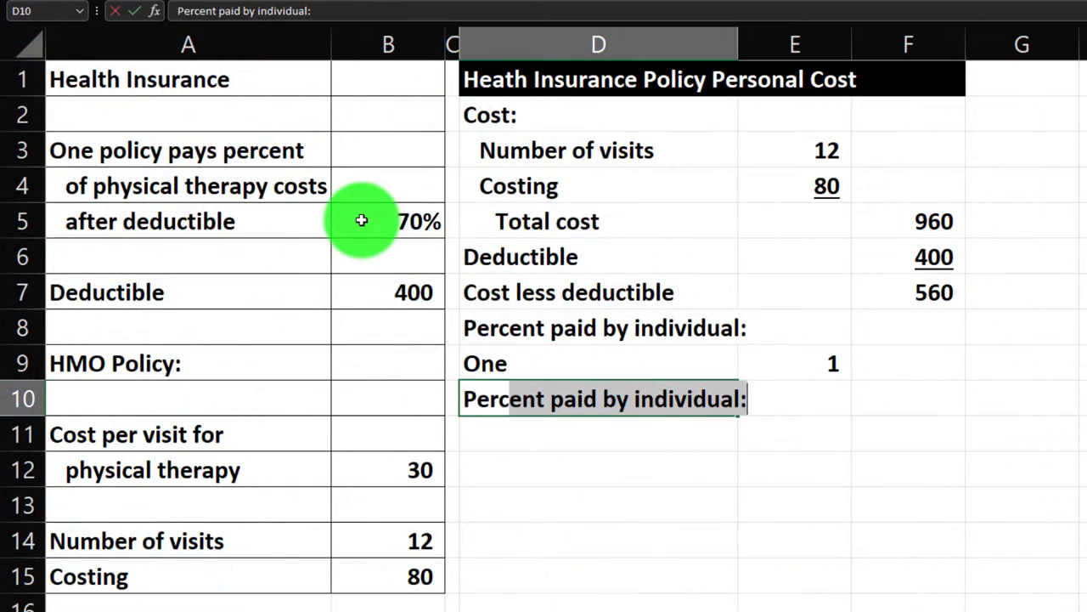
pyautogui.write('rcent paid ')
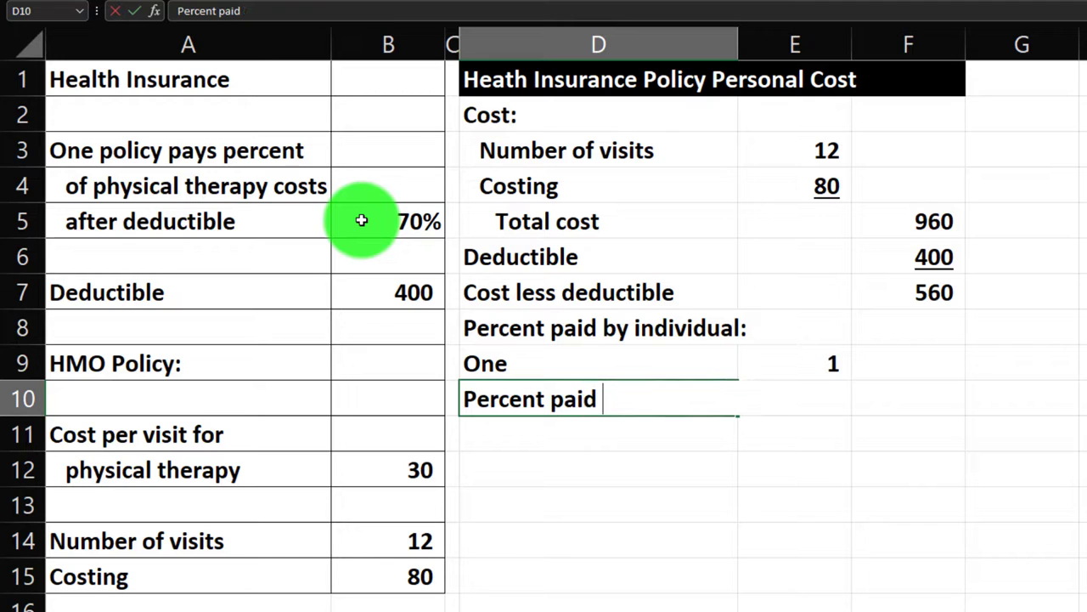
pyautogui.write('iby company')
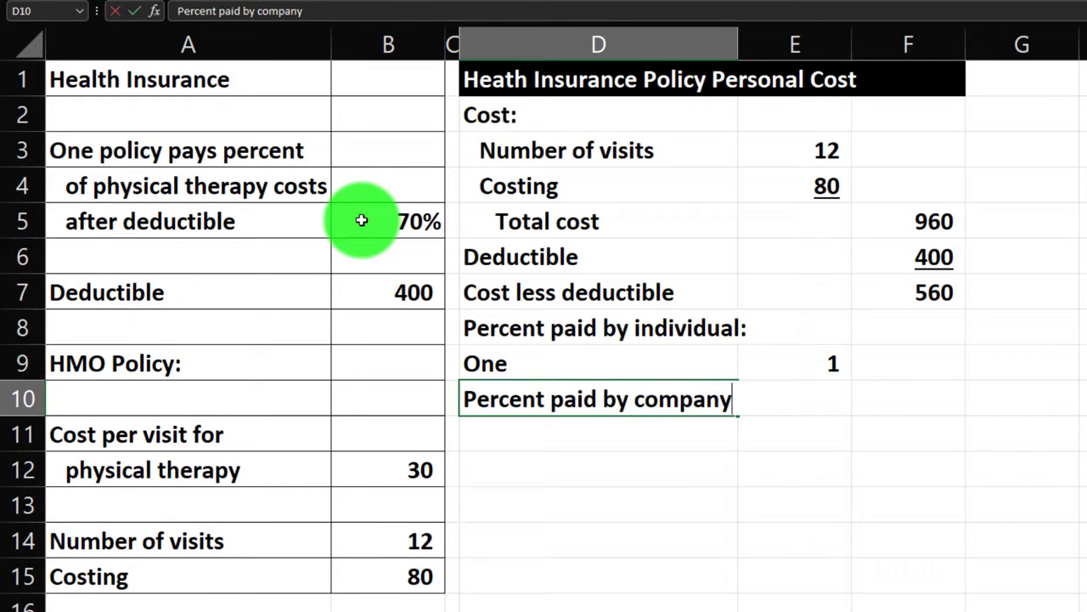
pyautogui.press('Tab')
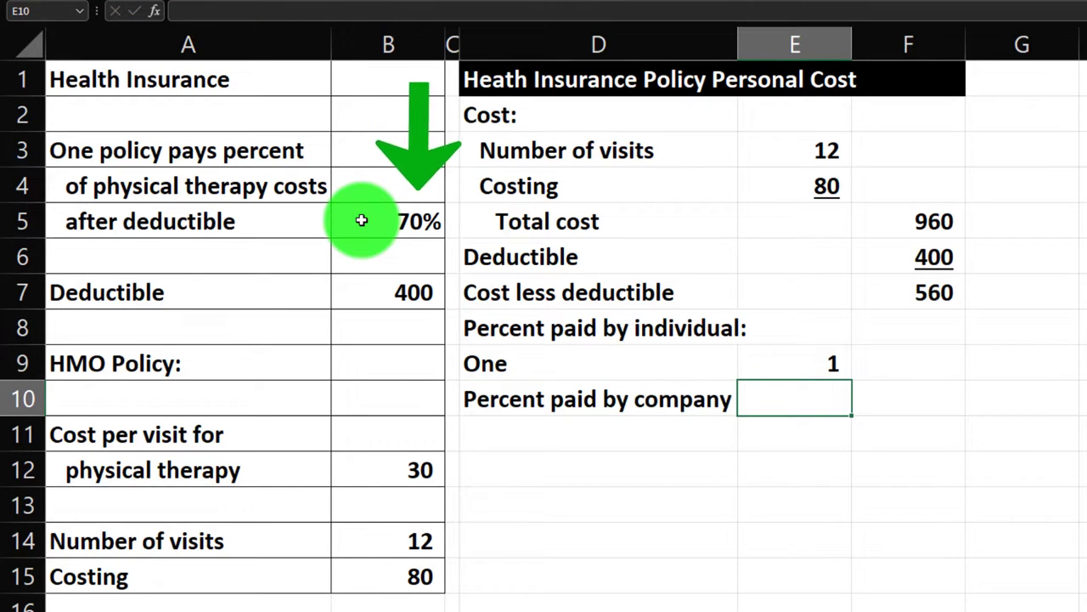
pyautogui.write('=')
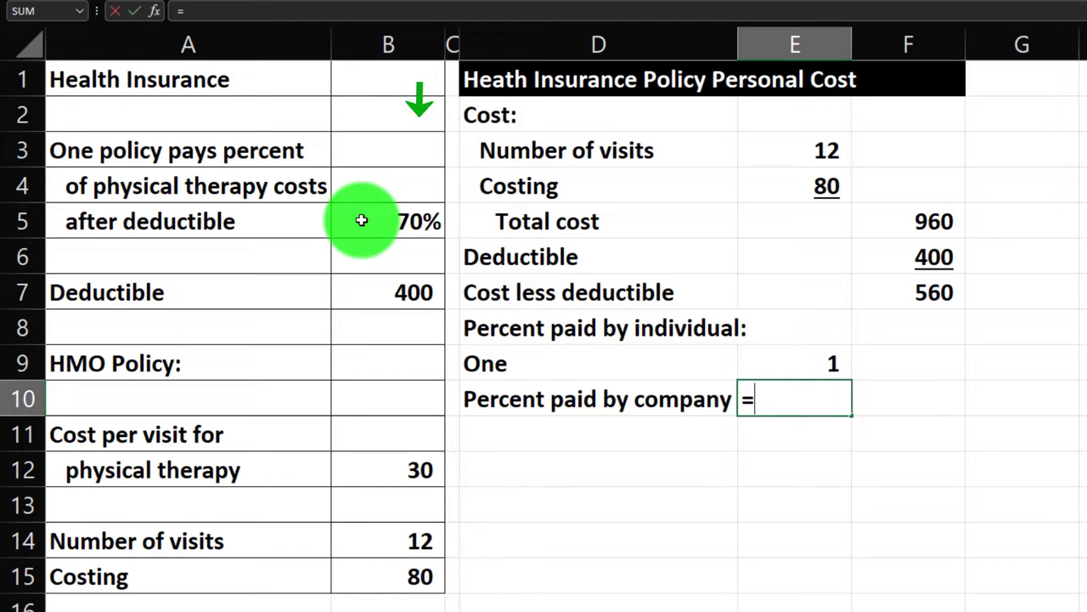
pyautogui.press('Left')
pyautogui.press('Left')
pyautogui.press('Left')
pyautogui.press('Up')
pyautogui.press('Up')
pyautogui.press('Up')
pyautogui.press('Up')
pyautogui.press('Up')
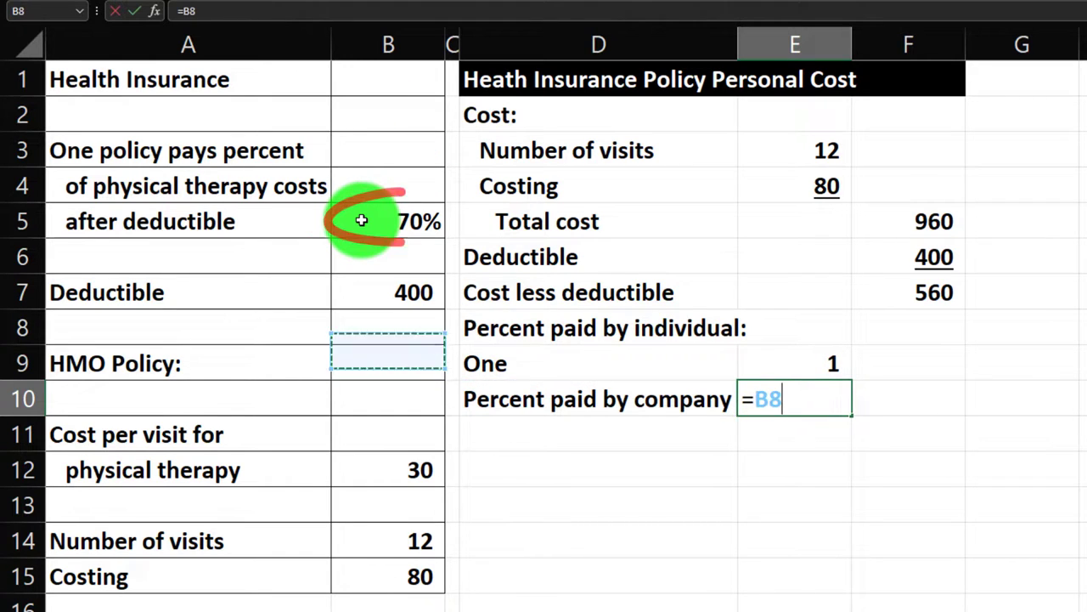
pyautogui.press('Return')
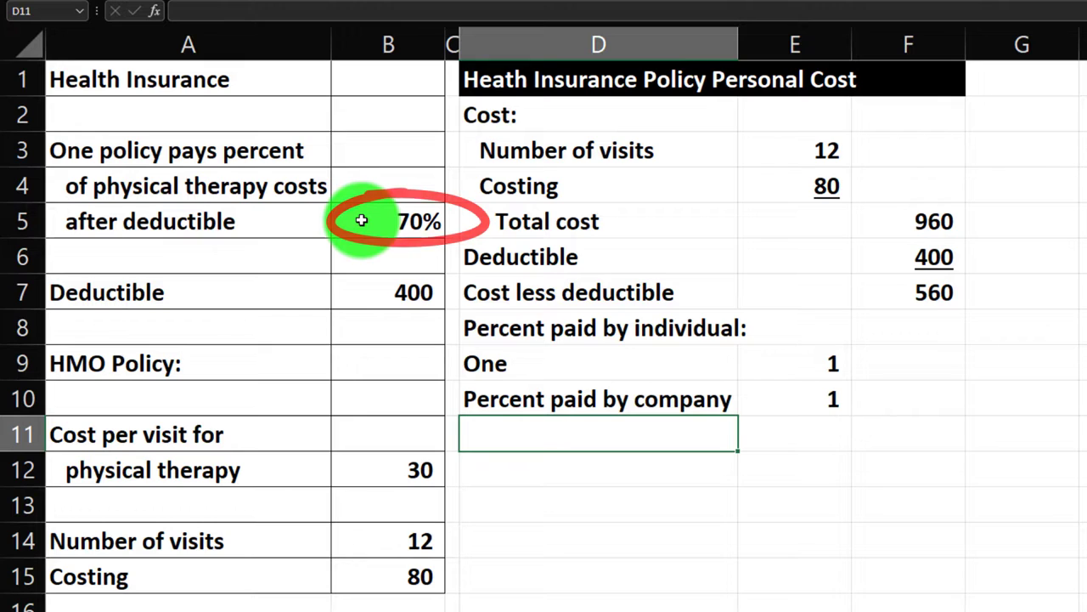
# Format the company's share in E10 as a percentage and underline it.
pyautogui.press('Up')
pyautogui.press('Right')
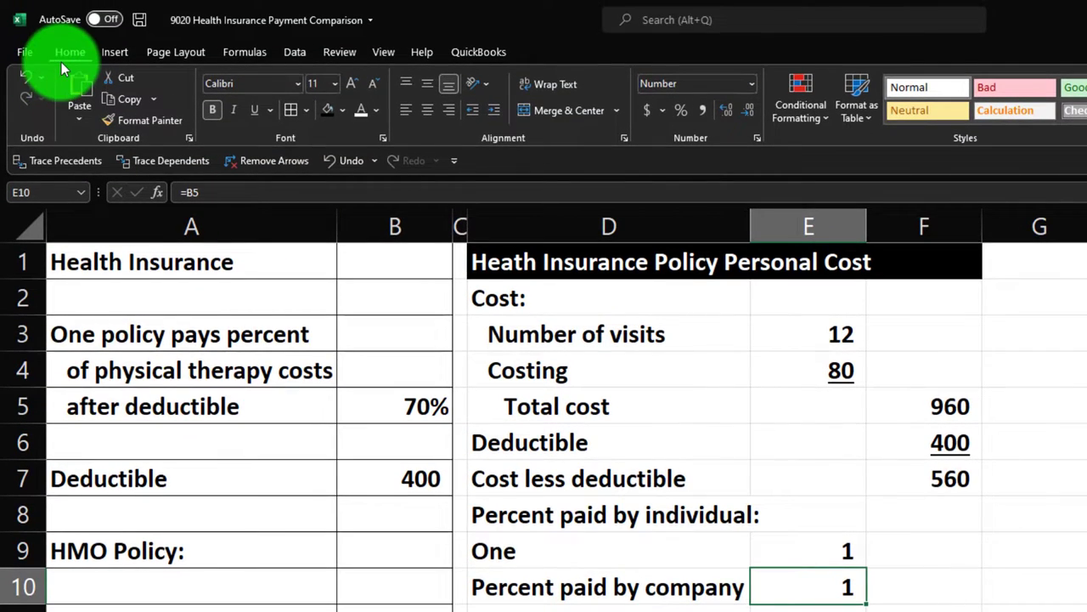
pyautogui.click(683, 112)
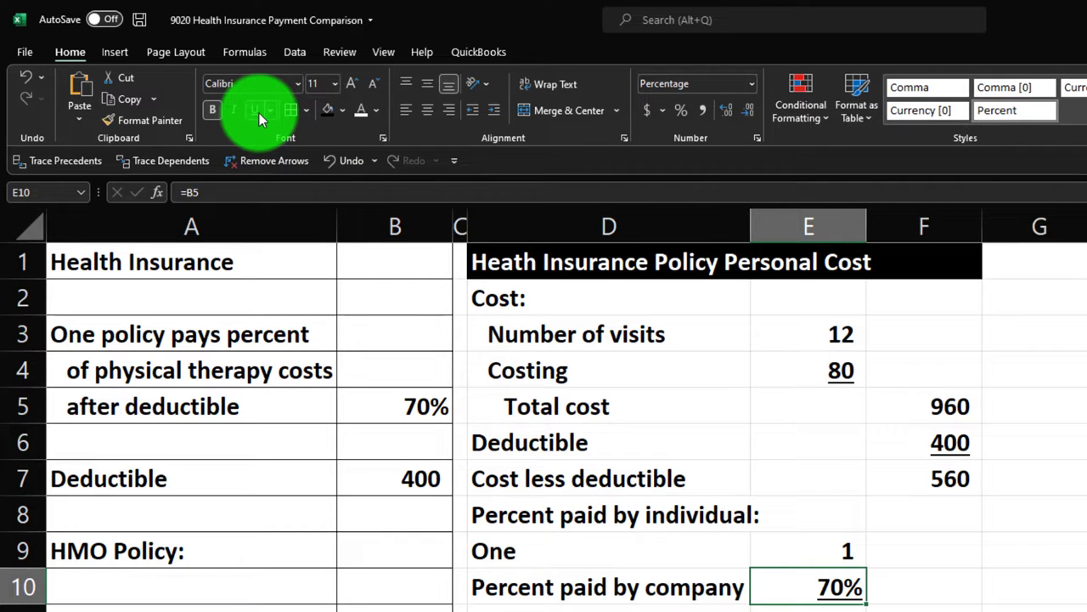
# Add a "Percent paid by individual" label in D11 and calculate it in F11 with the formula =E9-E10.
pyautogui.press('Down')
pyautogui.press('Left')
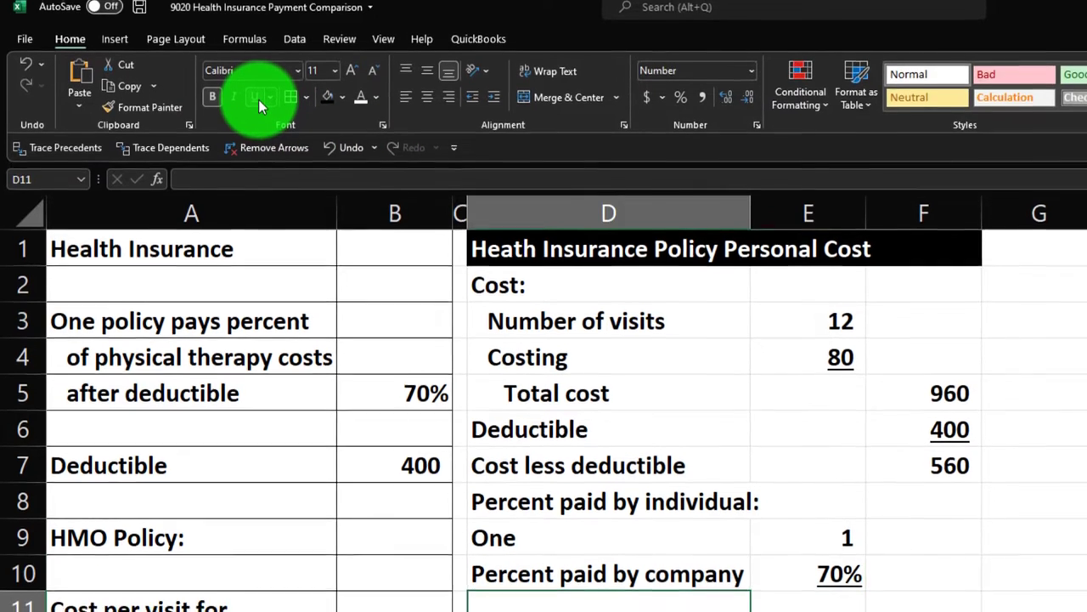
pyautogui.write('Percent ')
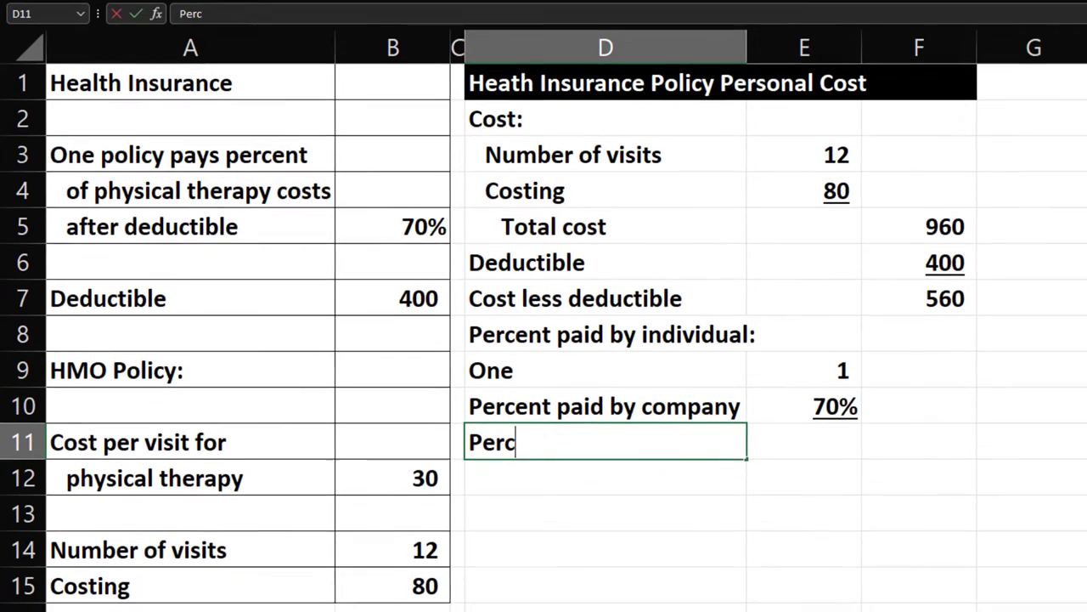
pyautogui.write('paid by ')
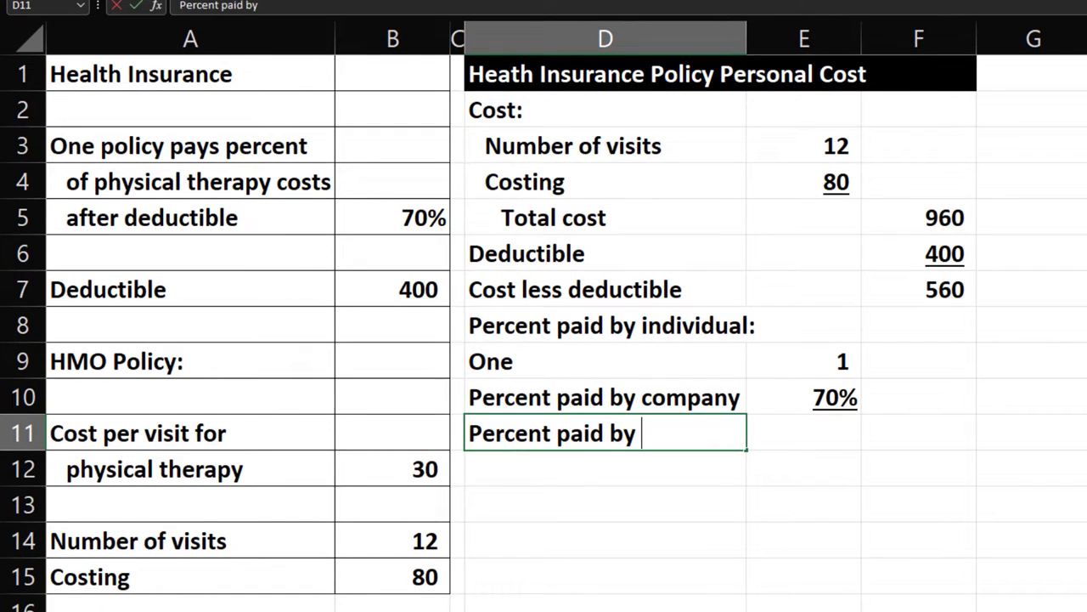
pyautogui.write('individual')
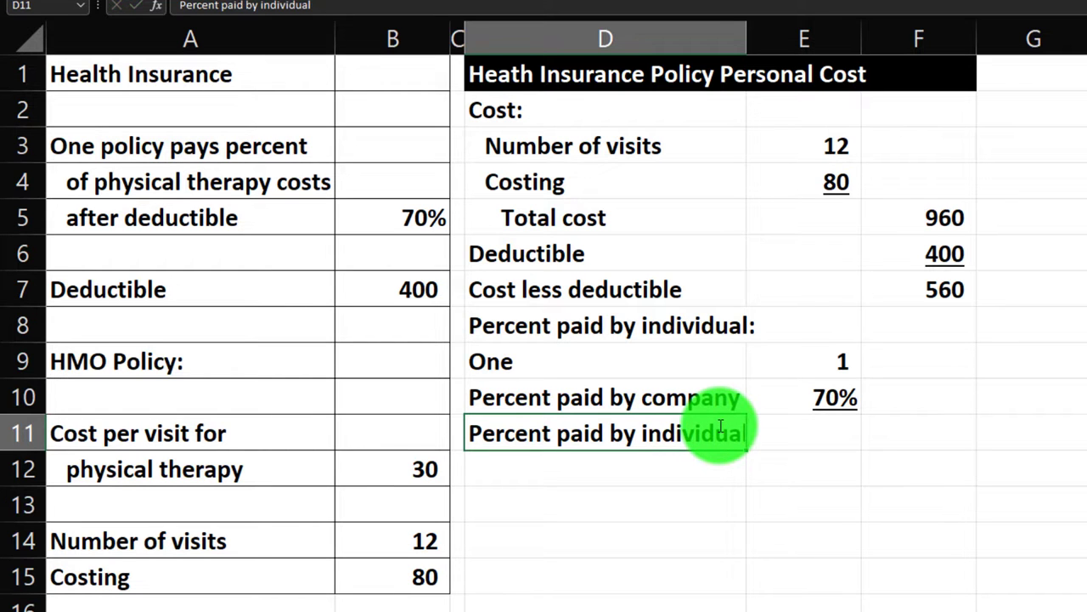
pyautogui.press('Tab')
pyautogui.press('Tab')
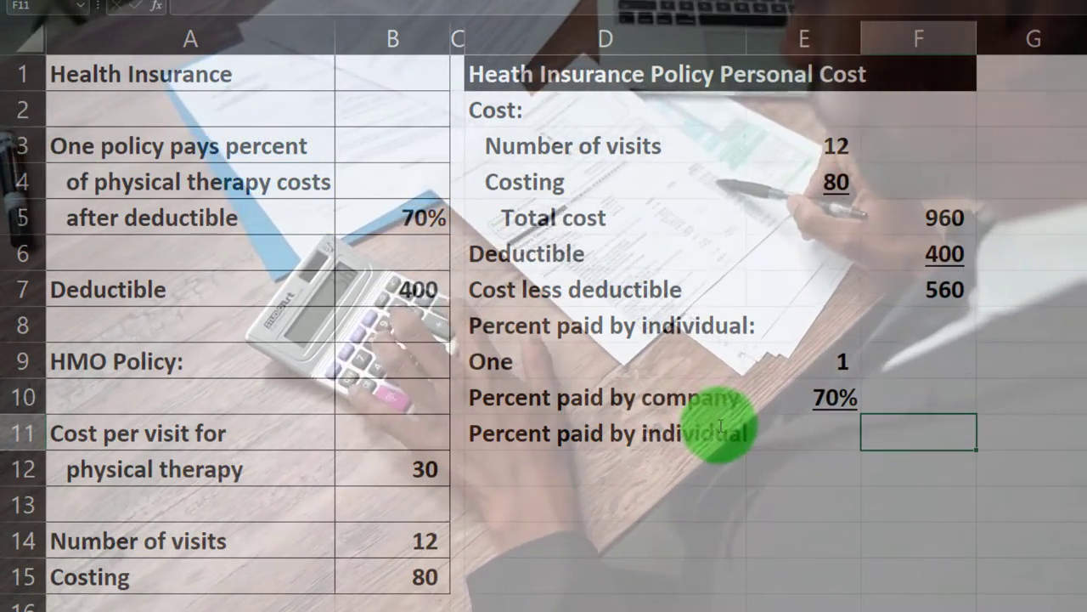
pyautogui.write('=')
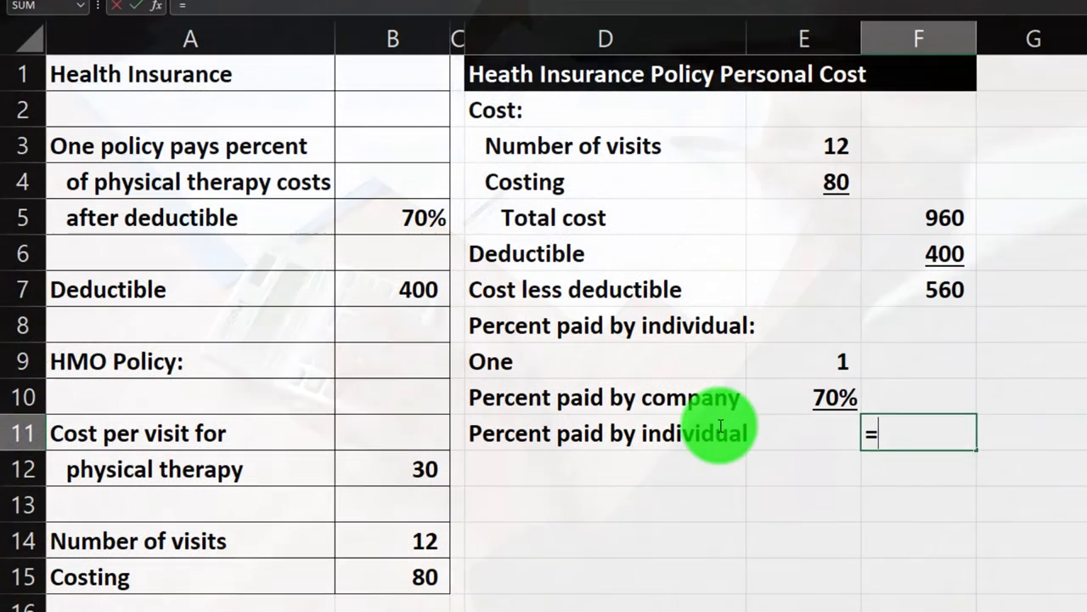
pyautogui.press('Up')
pyautogui.press('Up')
pyautogui.press('Left')
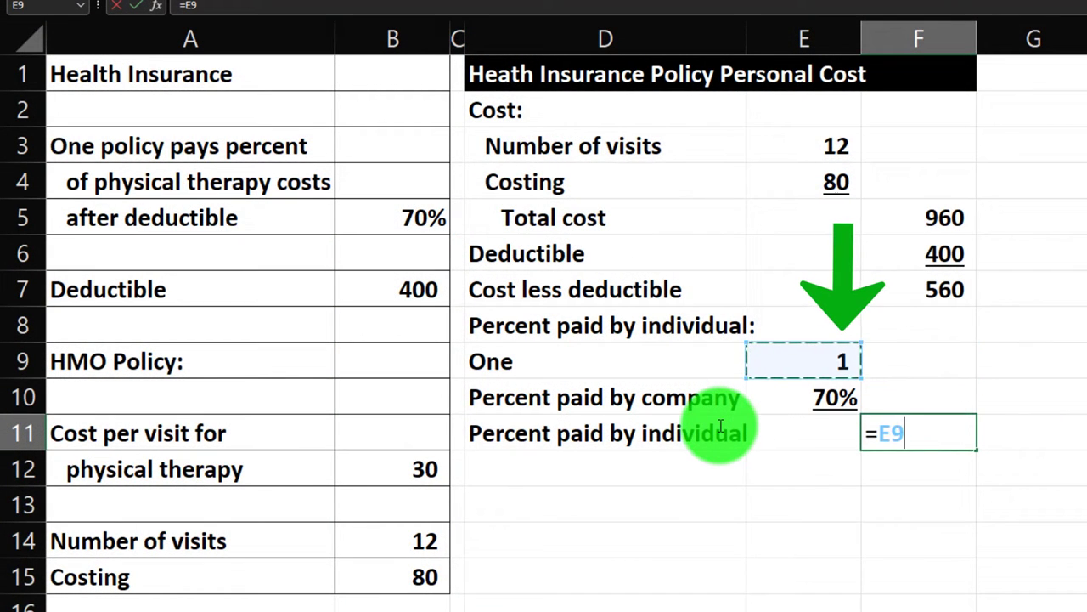
pyautogui.write('-')
pyautogui.press('Up')
pyautogui.press('Left')
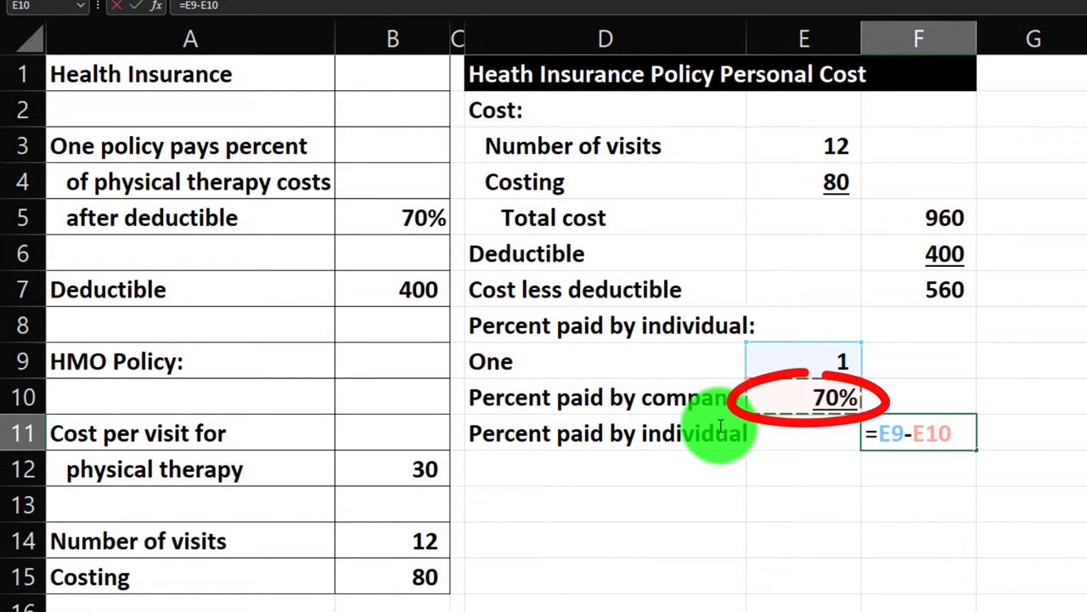
pyautogui.press('Return')
# Format the individual's share in F11 as a percentage and underline it.
pyautogui.press('Up')
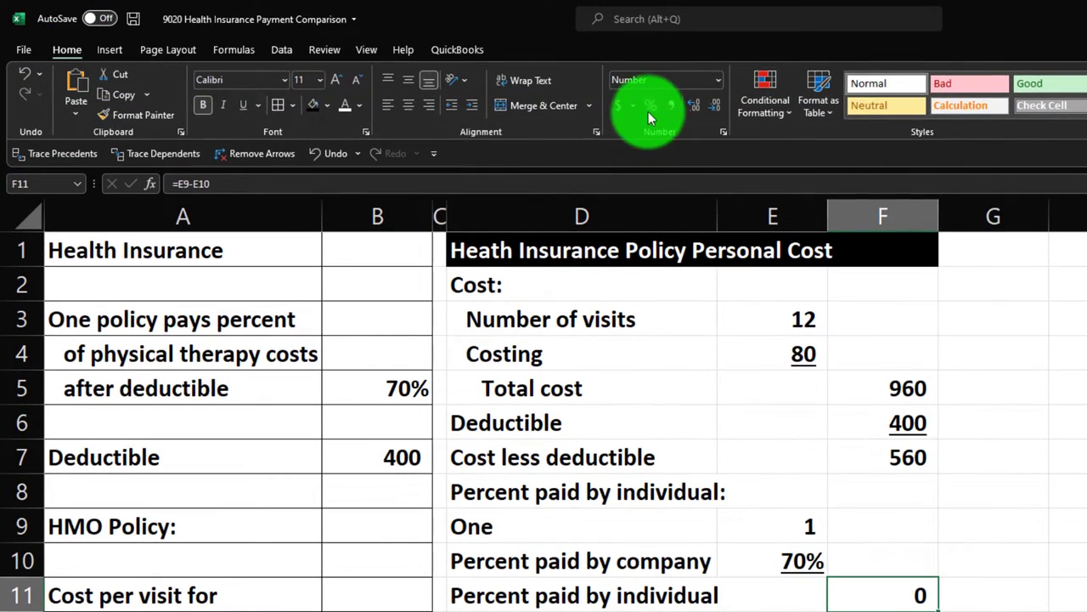
pyautogui.click(648, 111)
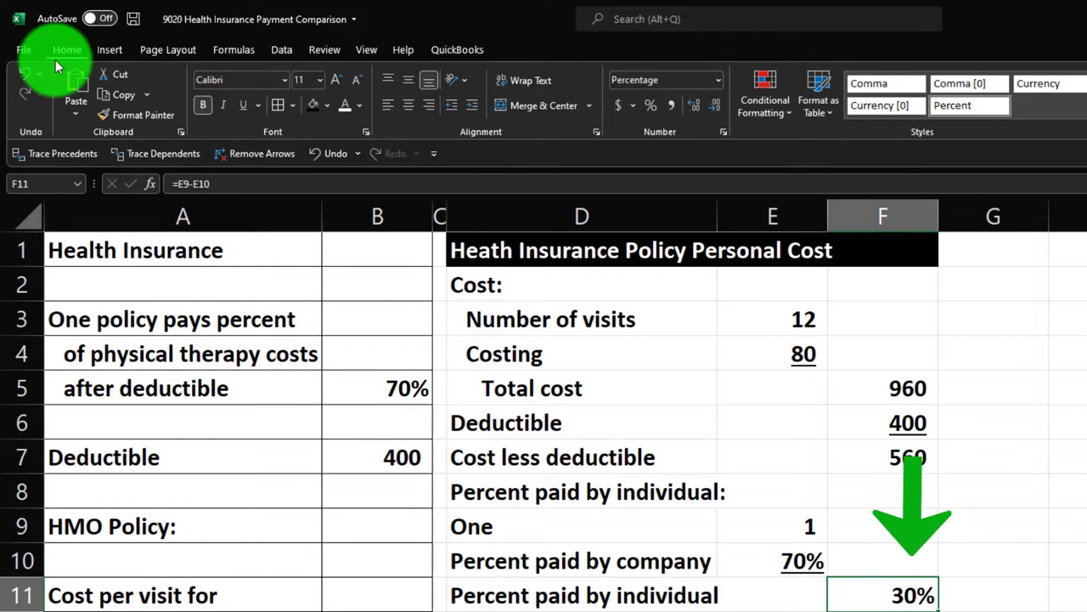
pyautogui.click(244, 108)
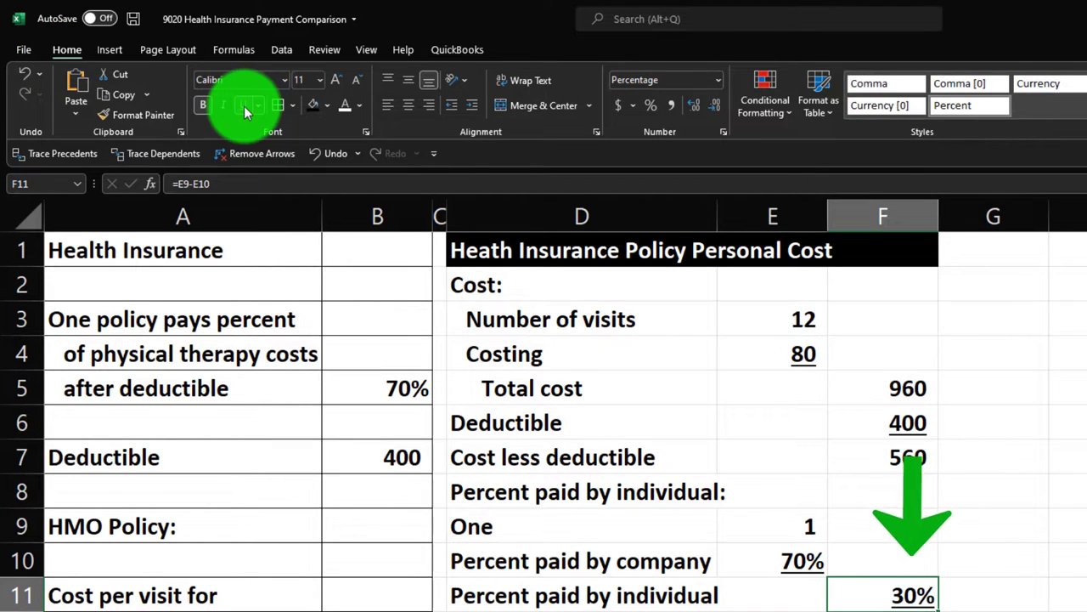
# Indent the labels in D9:D11, with "Percent paid by individual" in D11 one level deeper.
pyautogui.press('Return')
pyautogui.press('Left')
pyautogui.press('Left')
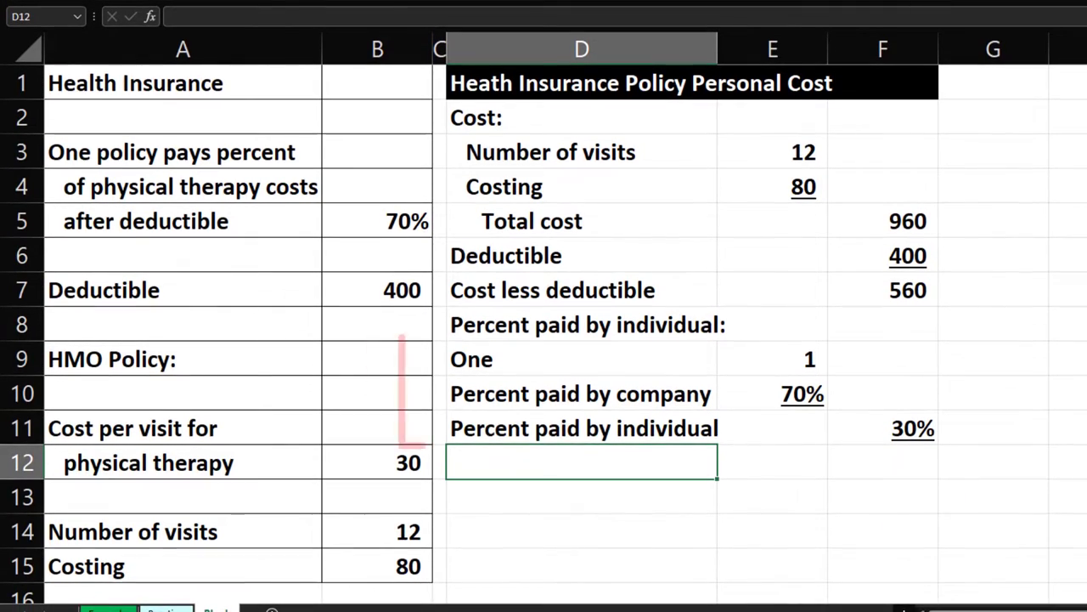
pyautogui.click(490, 354)
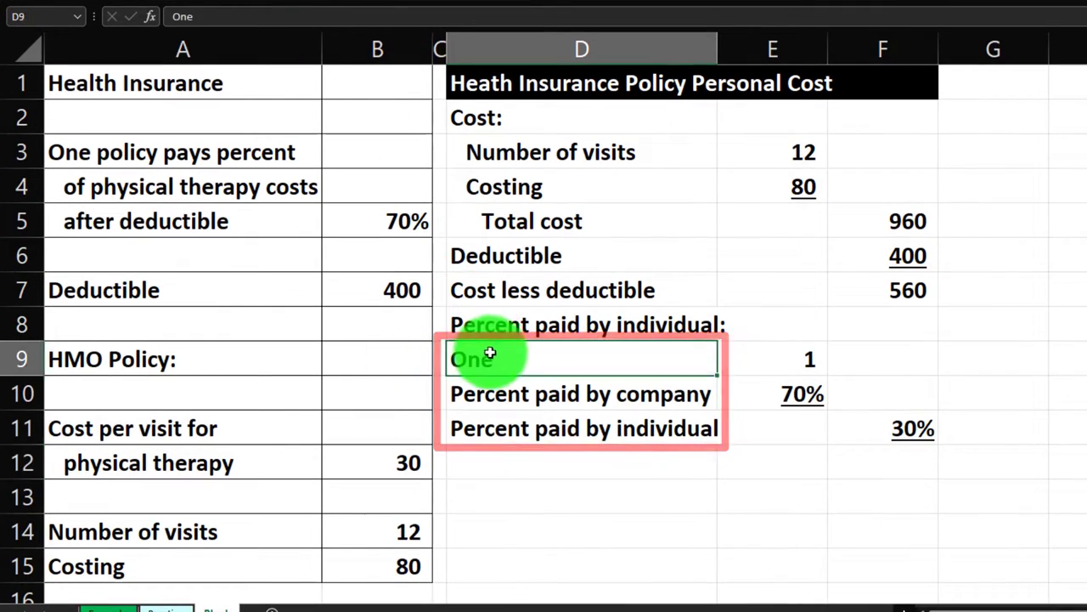
pyautogui.moveTo(490, 353); pyautogui.dragTo(497, 417)
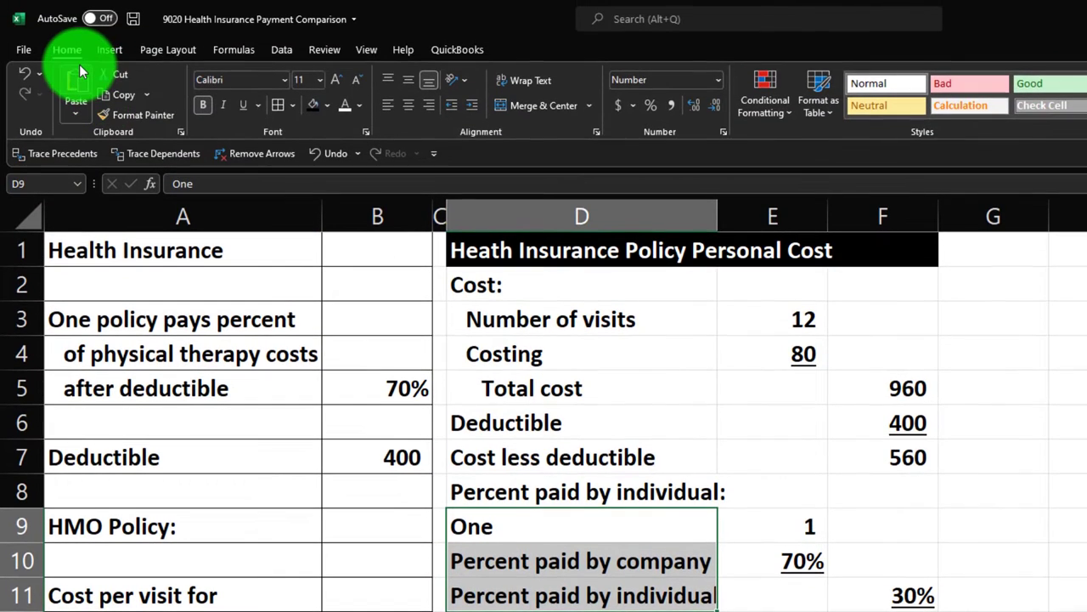
pyautogui.click(475, 109)
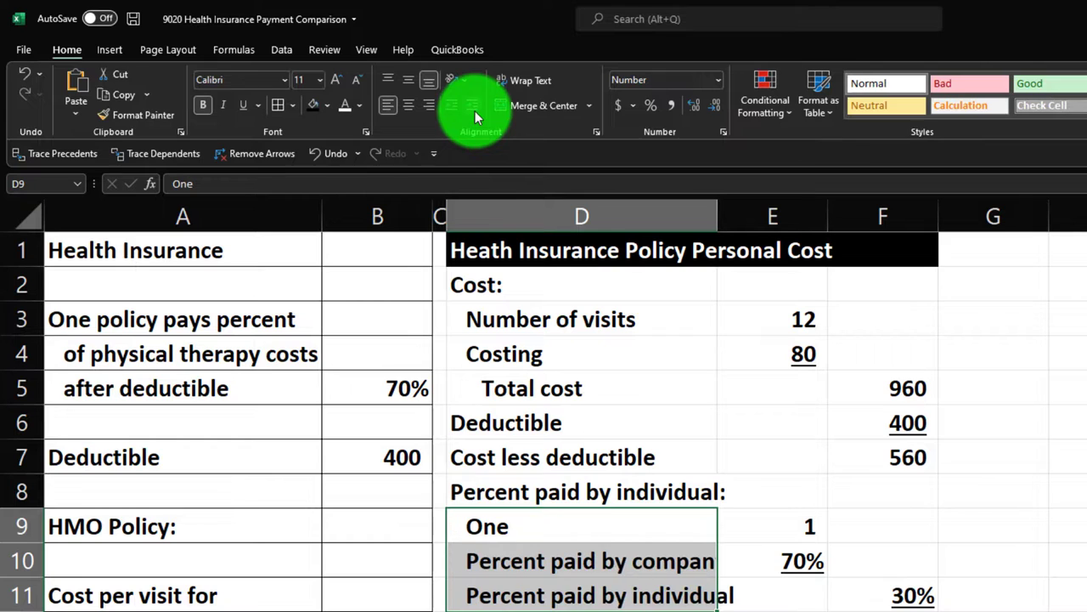
pyautogui.click(567, 599)
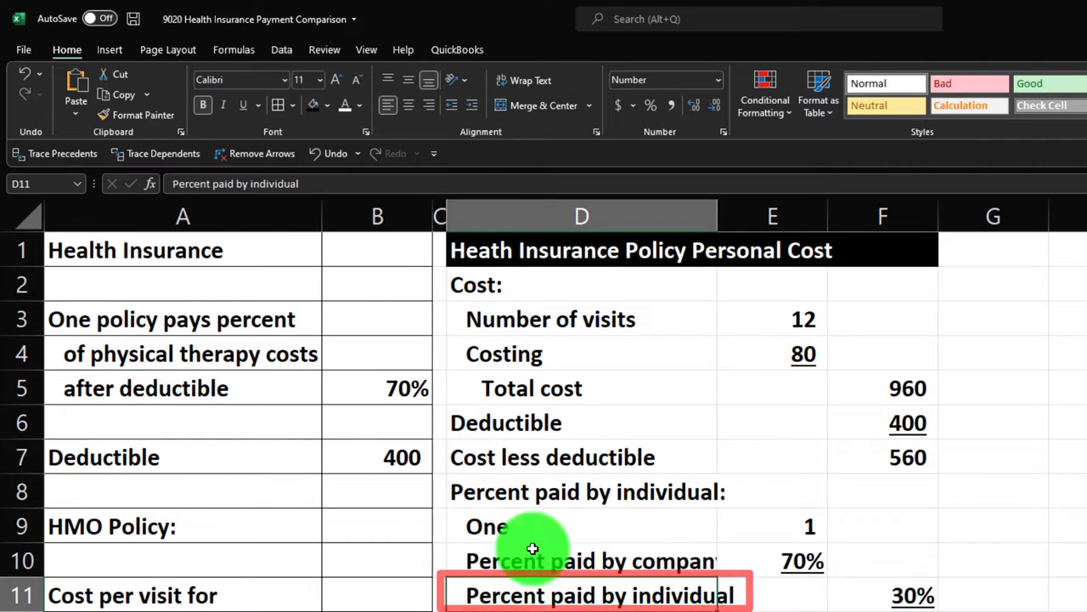
pyautogui.click(474, 108)
# Add a "Personal costs after deductible" label in D12 and select F12 for its amount.
pyautogui.press('Return')
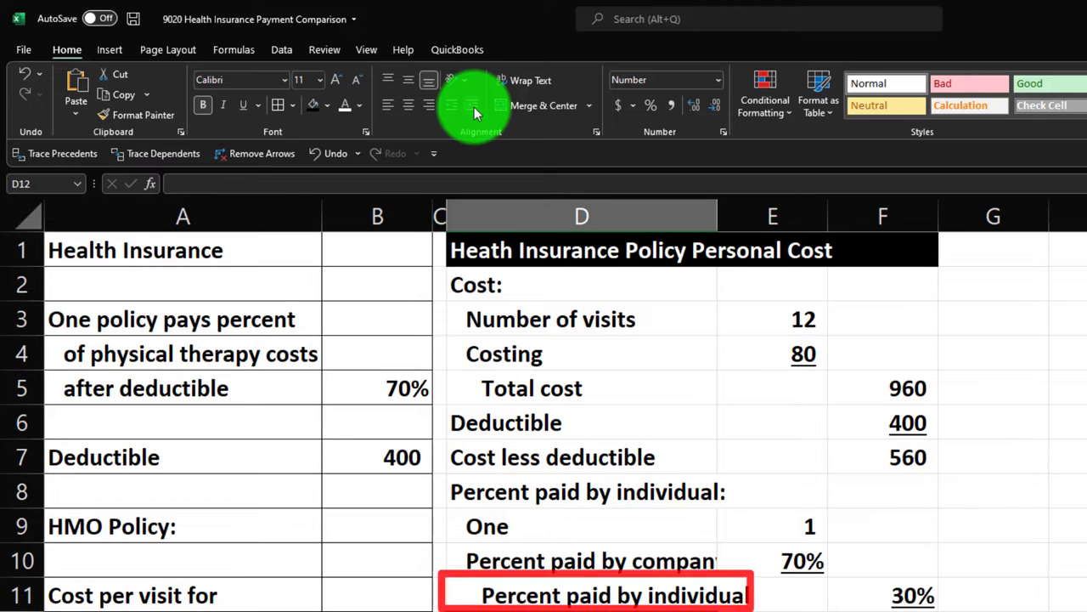
pyautogui.write('Personal costs after deductible')
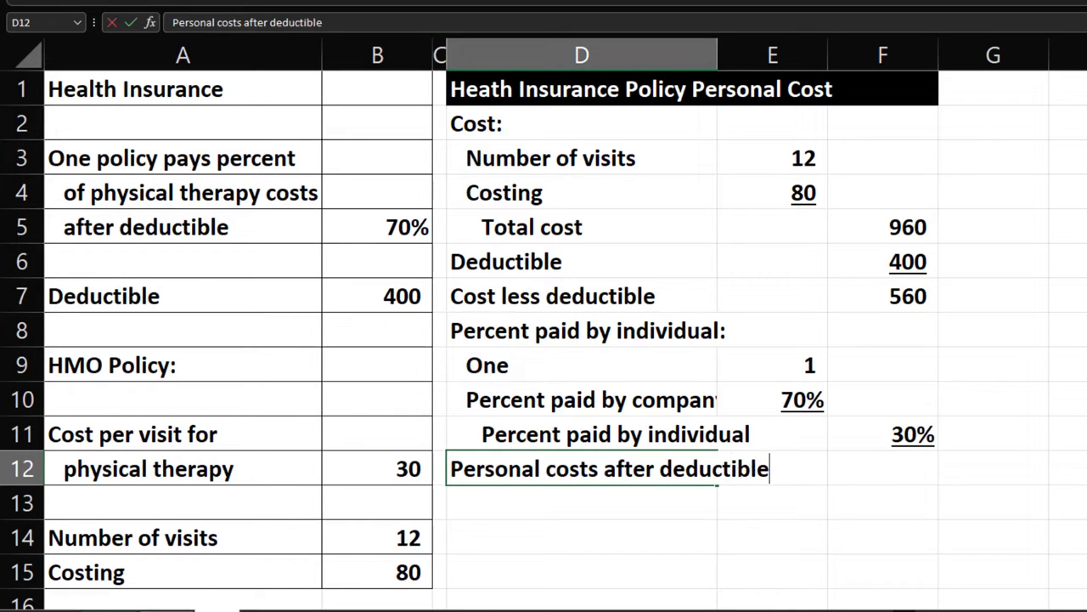
pyautogui.click(875, 468)
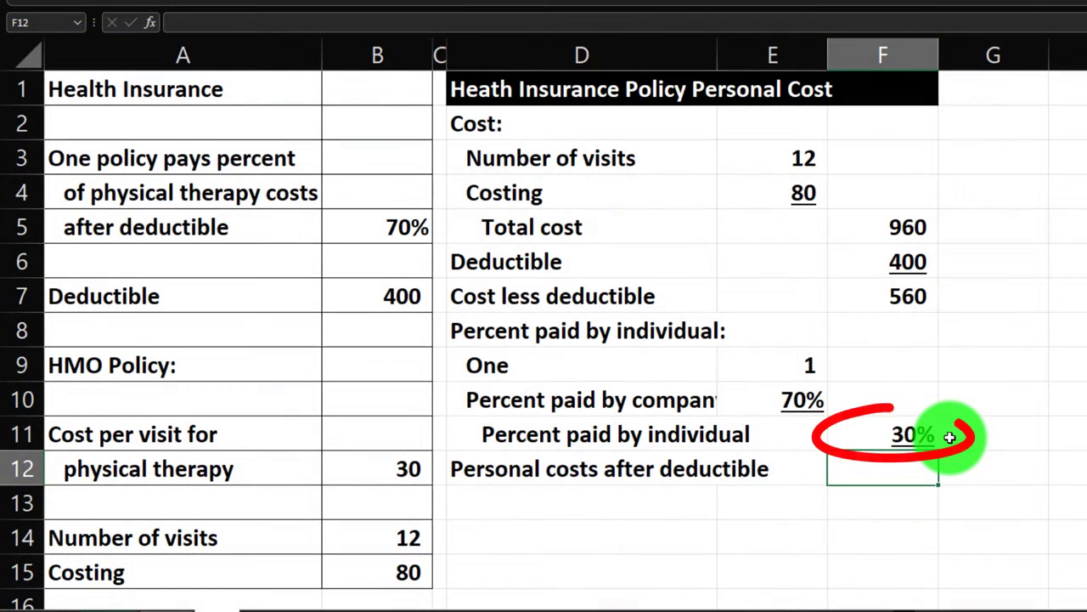
# Calculate the personal costs after deductible in F12 with the formula =F7*F11.
pyautogui.write('=')
pyautogui.press('Up')
pyautogui.press('Up')
pyautogui.press('Up')
pyautogui.press('Up')
pyautogui.press('Up')
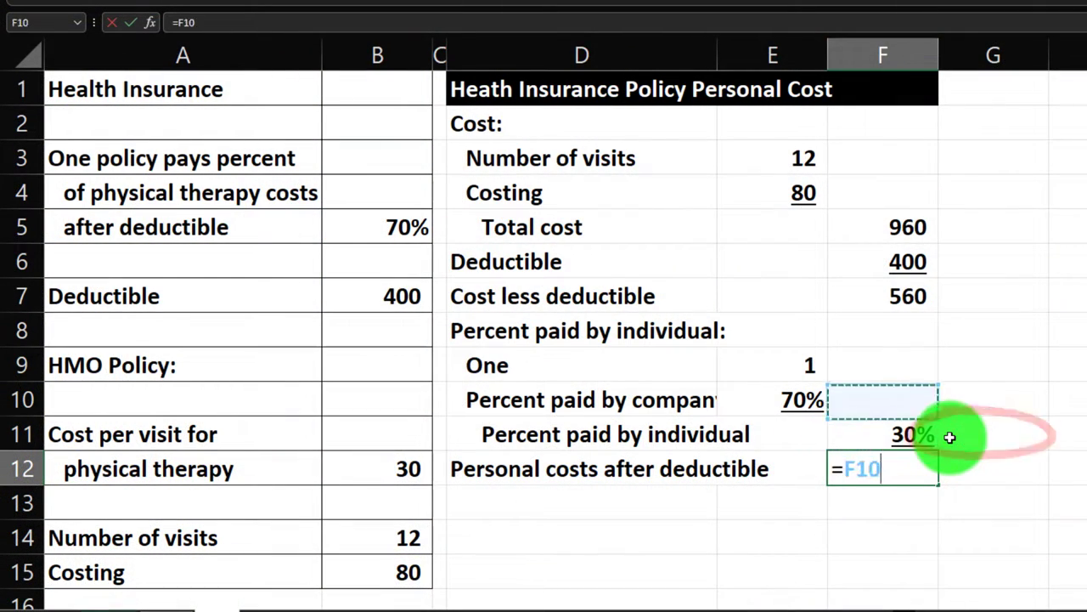
pyautogui.write('*')
pyautogui.press('Up')
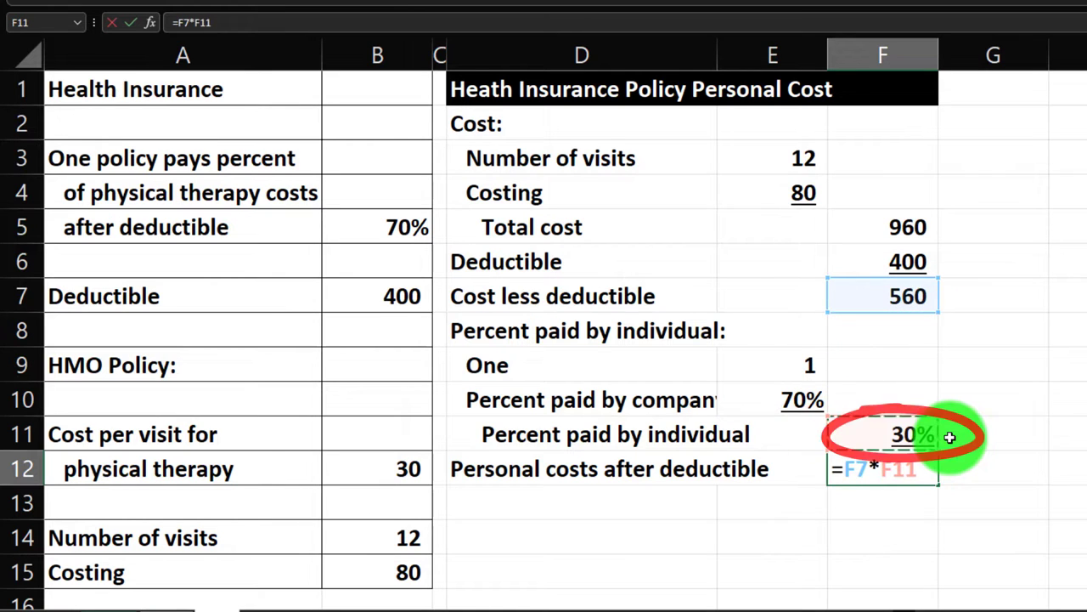
pyautogui.press('Return')
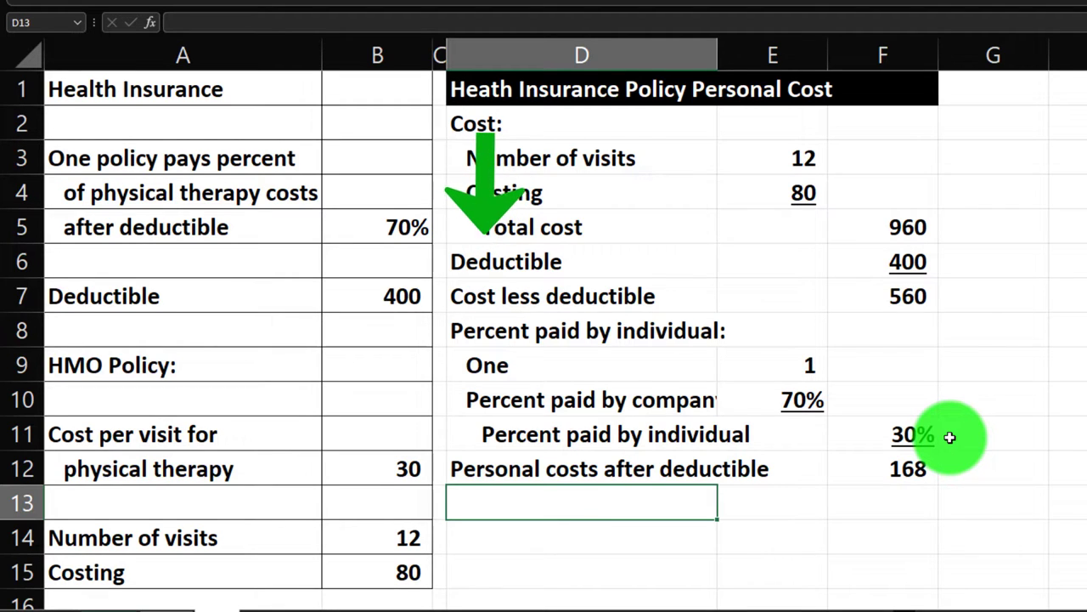
# Add a "Deductible" label in D13 and link its amount in F13 to the deductible with =F6.
pyautogui.write('D')
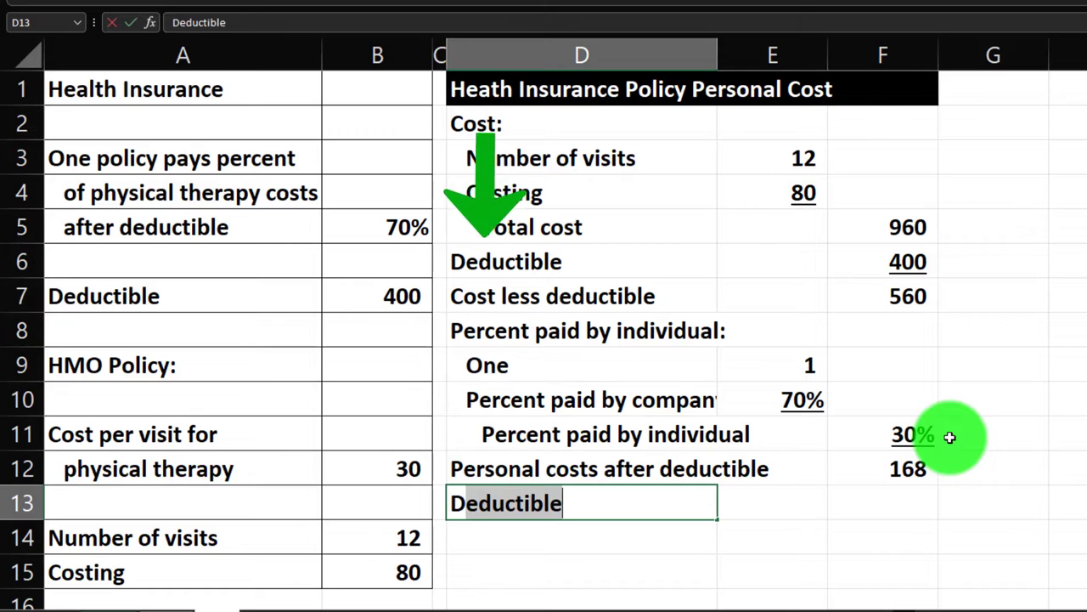
pyautogui.press('Tab')
pyautogui.press('Tab')
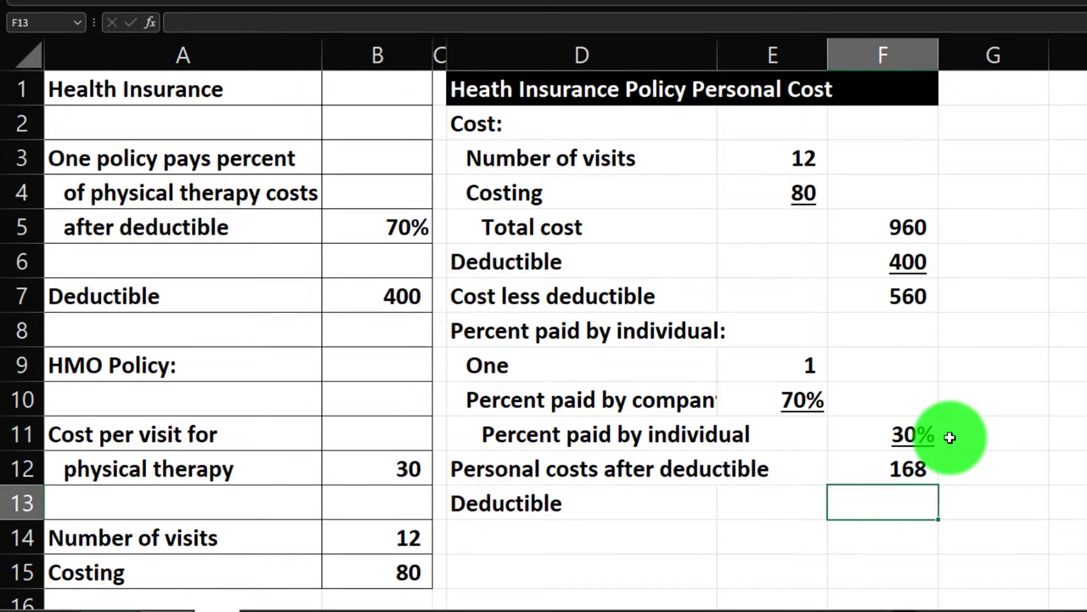
pyautogui.write('=')
pyautogui.press('Up')
pyautogui.press('Up')
pyautogui.press('Up')
pyautogui.press('Up')
pyautogui.press('Up')
pyautogui.press('Up')
pyautogui.press('Up')
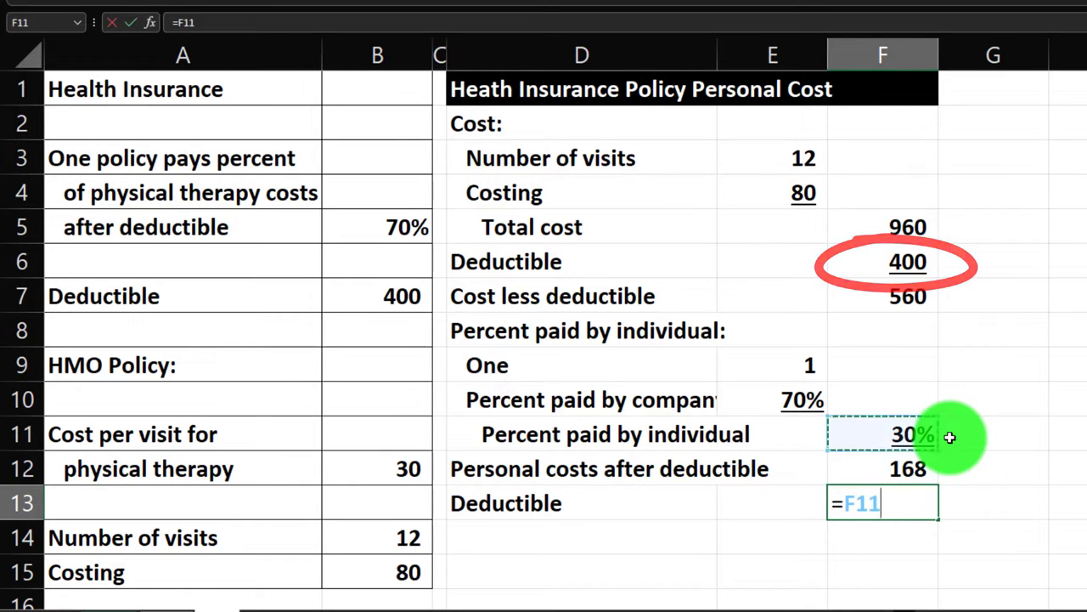
pyautogui.press('Return')
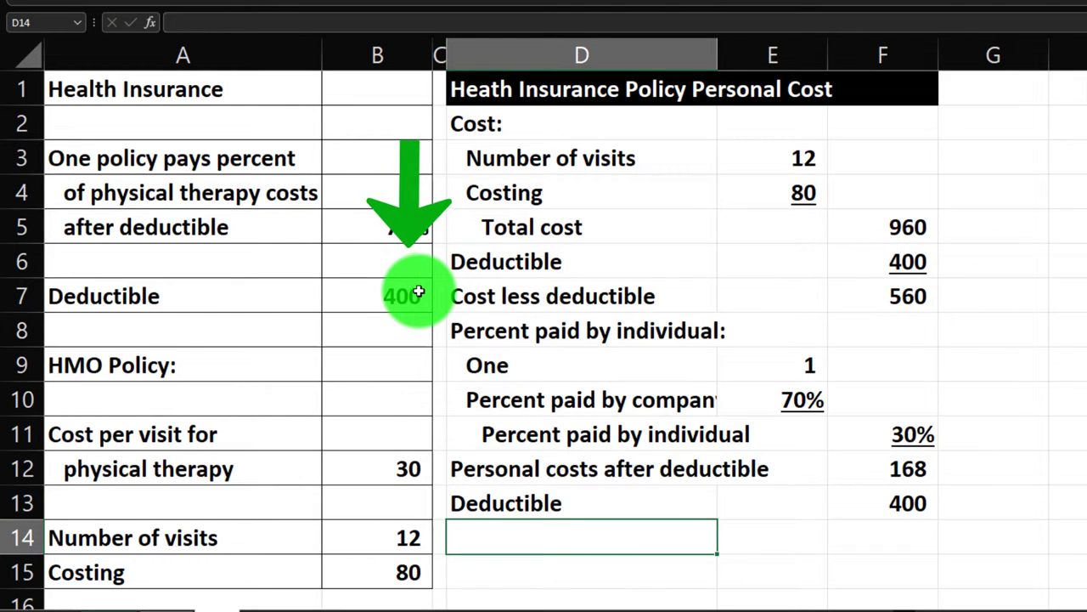
# Add a "Personal costs including deductilbe" label in D14 and select F14 for its amount.
pyautogui.write('Per')
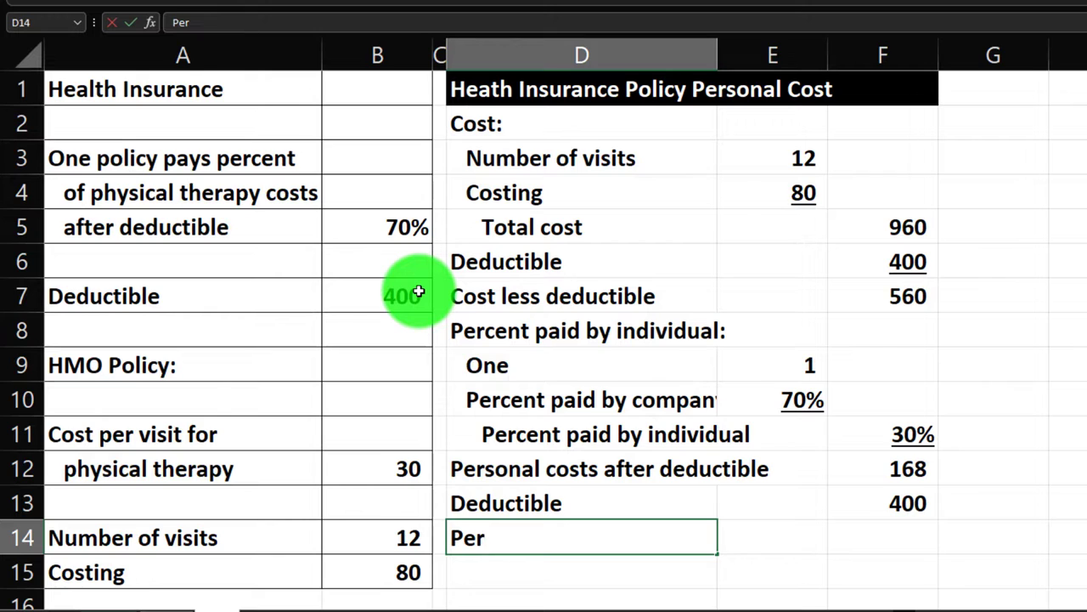
pyautogui.write('sonal')
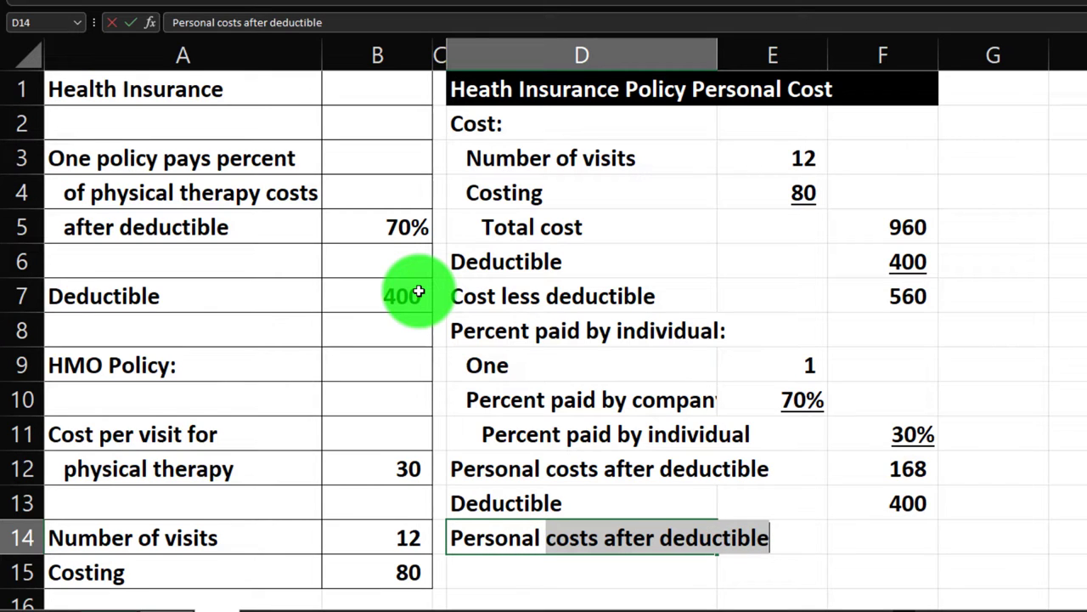
pyautogui.write(' costs ')
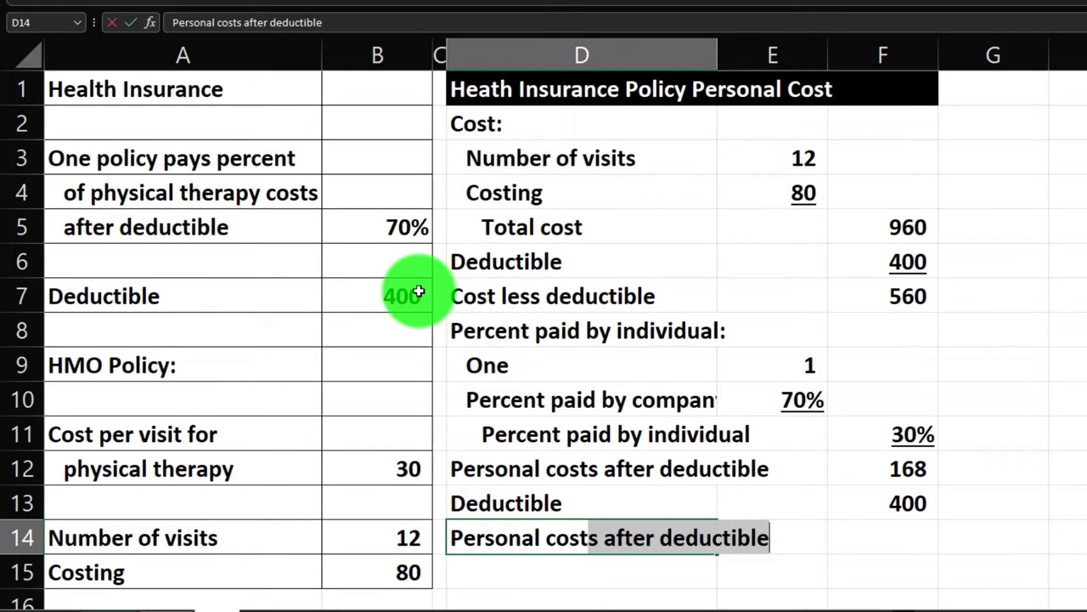
pyautogui.write('including deduc')
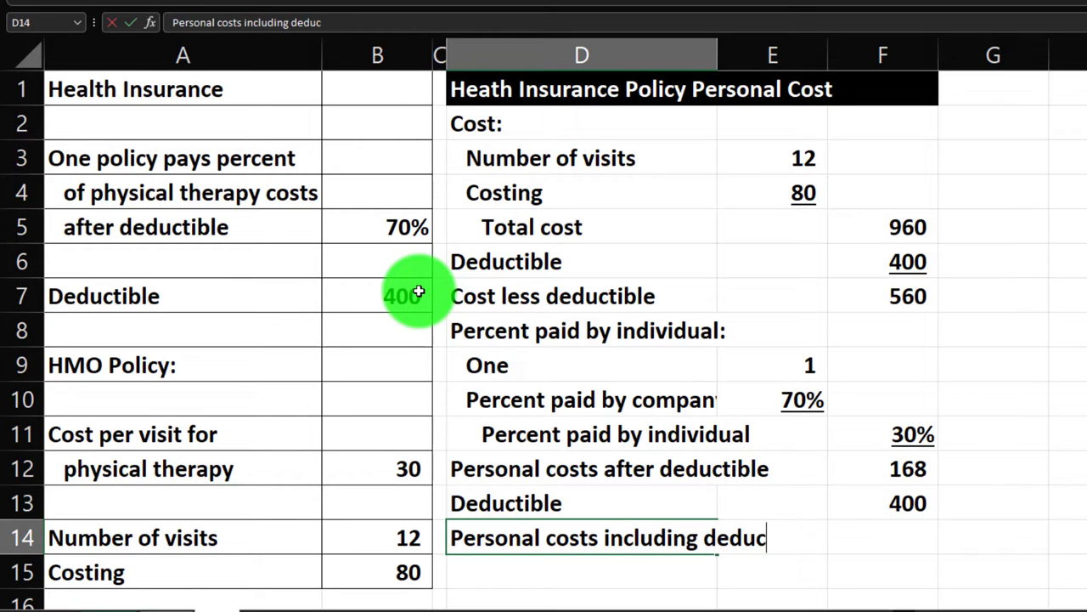
pyautogui.press('Right')
pyautogui.press('Right')
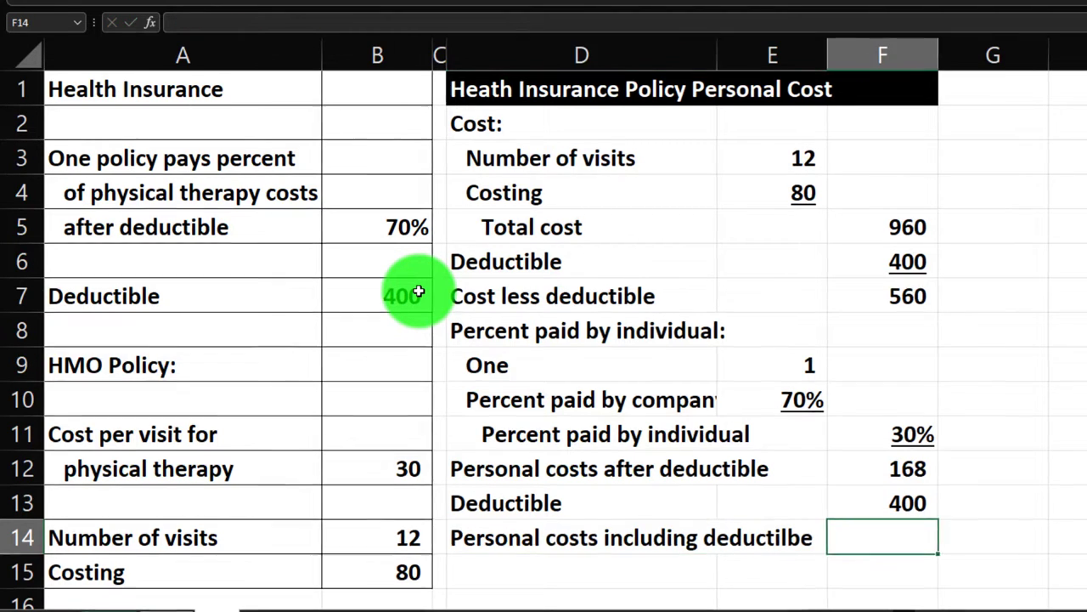
# Total F12:F13 in F14 with the SUM function and underline the deductible in F13.
pyautogui.write('=sum(')
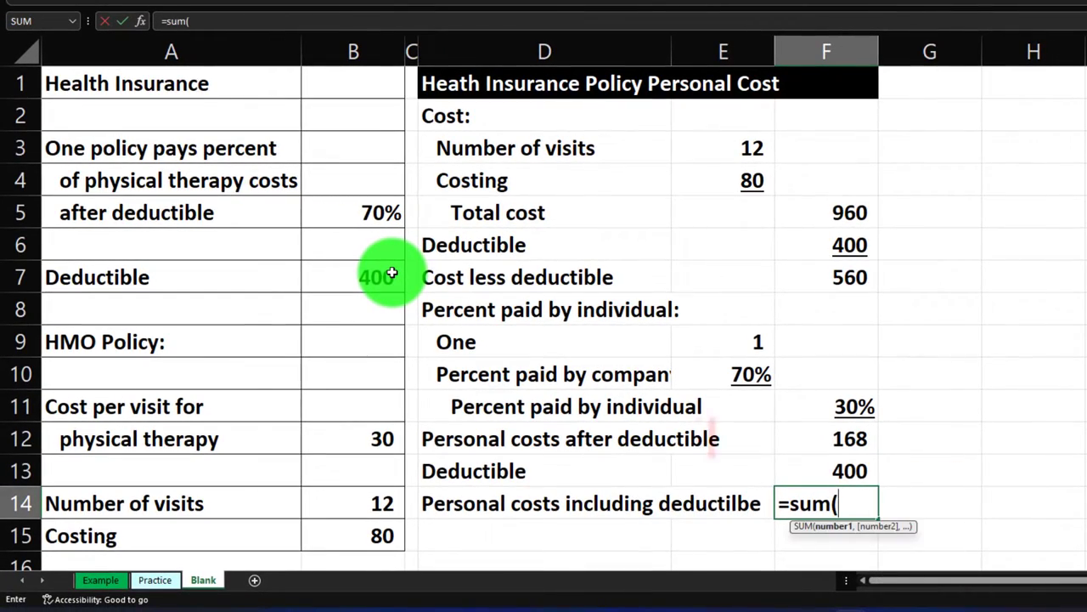
pyautogui.press('Up')
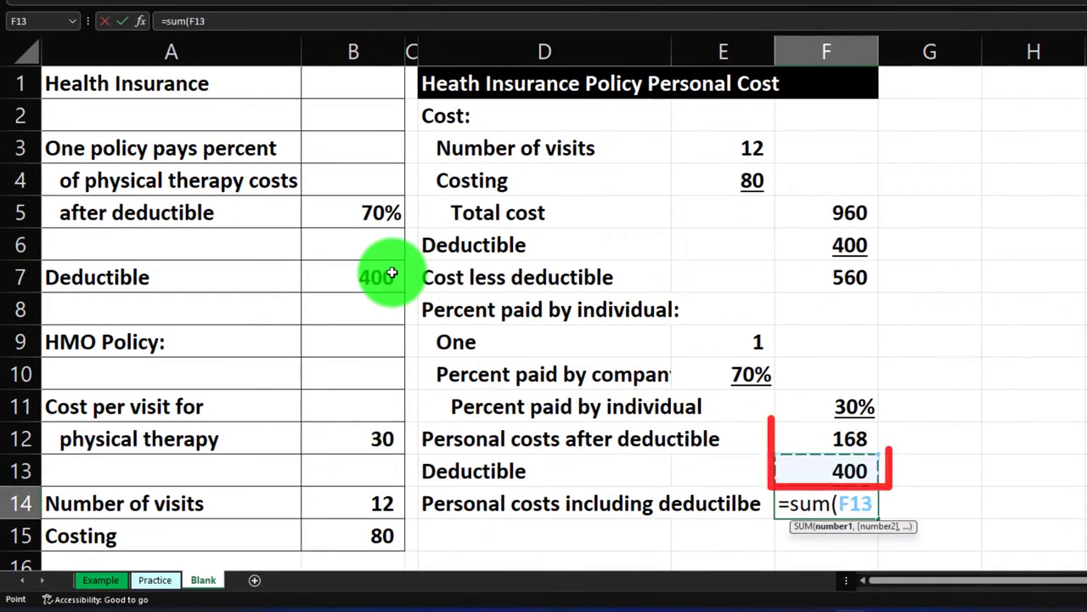
pyautogui.press('Up')
pyautogui.hotkey('shift', 'Down')
pyautogui.press('Return')
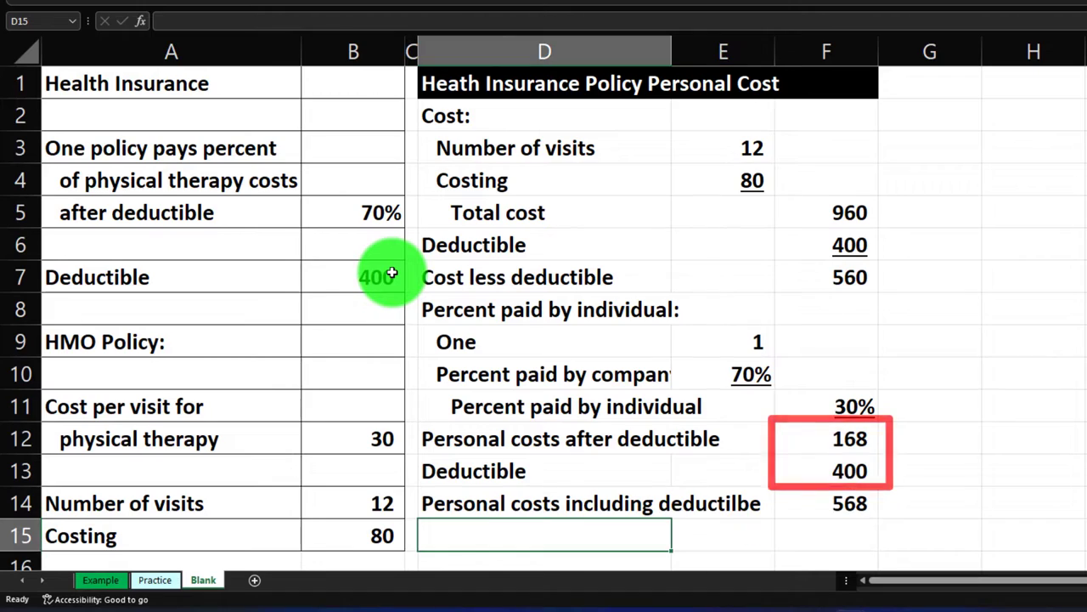
pyautogui.click(807, 459)
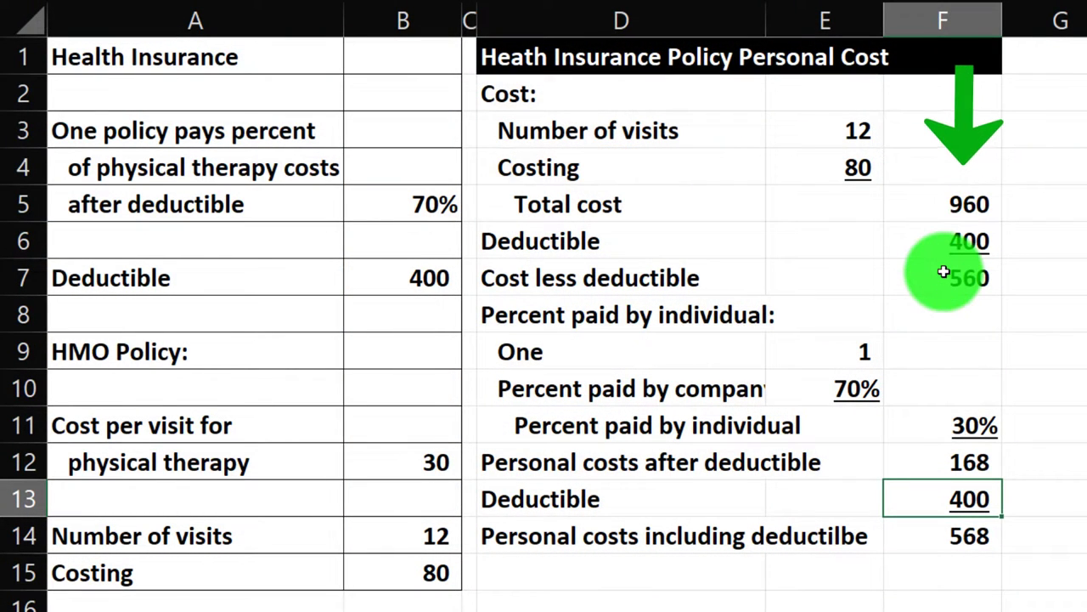
# Highlight the number of visits in B14 with a yellow fill.
pyautogui.click(955, 205)
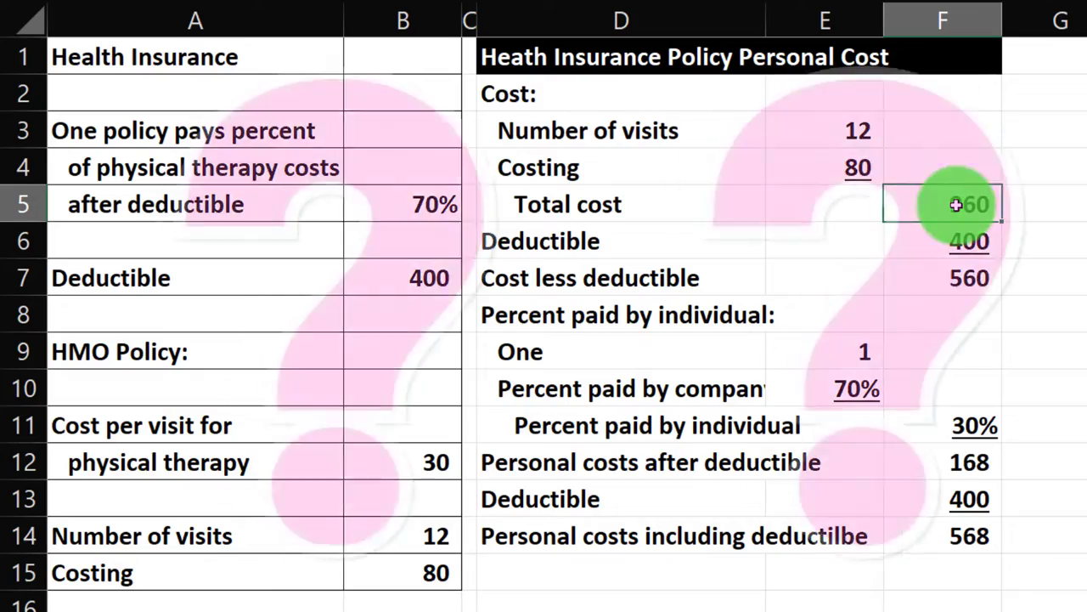
pyautogui.scroll(-1, 884, 288)
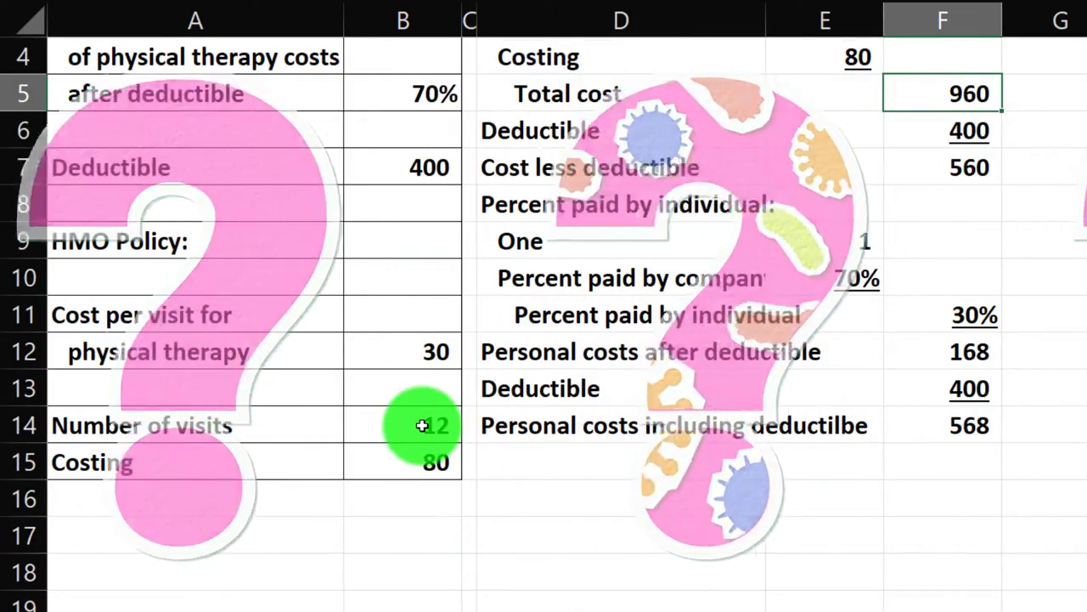
pyautogui.click(422, 425)
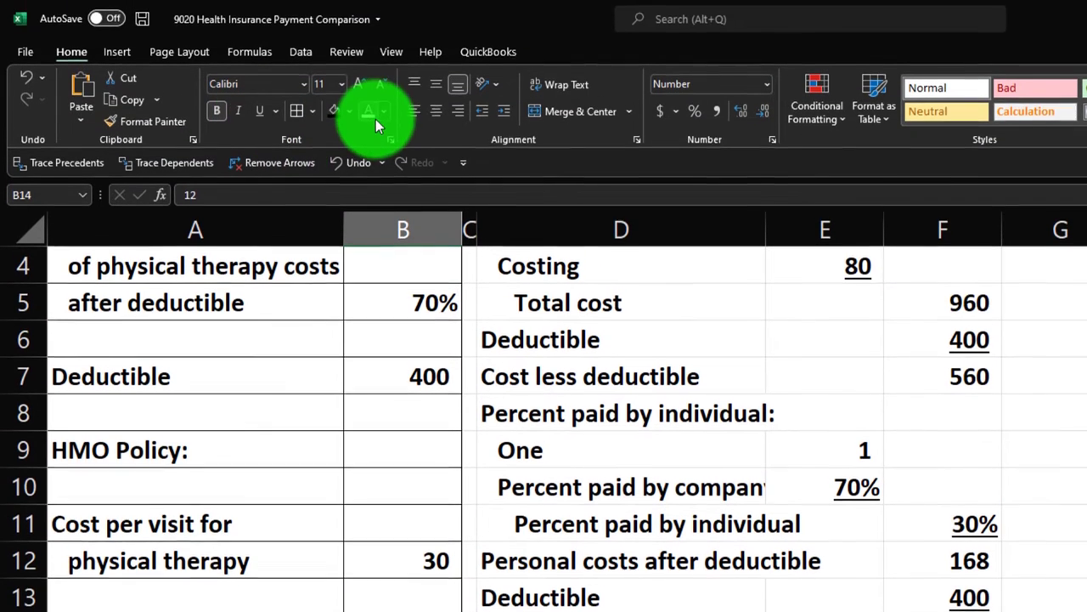
pyautogui.click(352, 111)
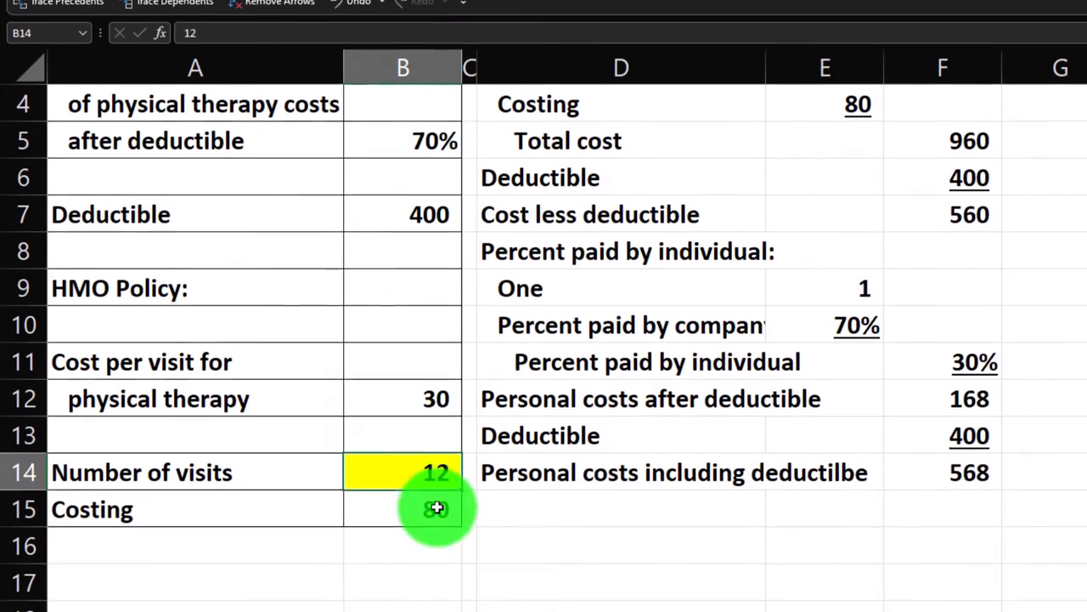
pyautogui.click(414, 564)
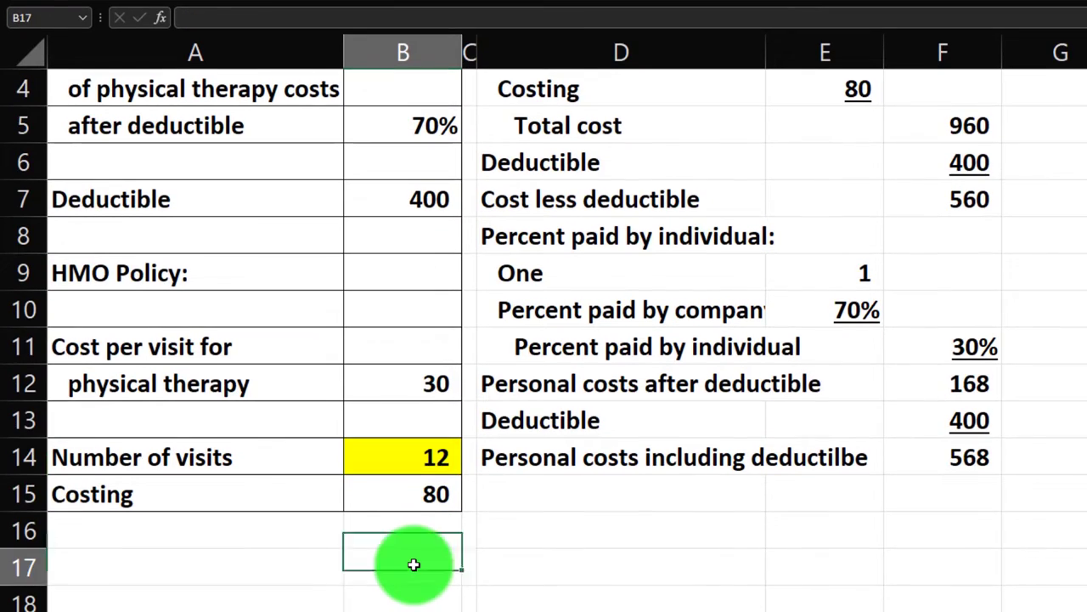
pyautogui.press('Return')
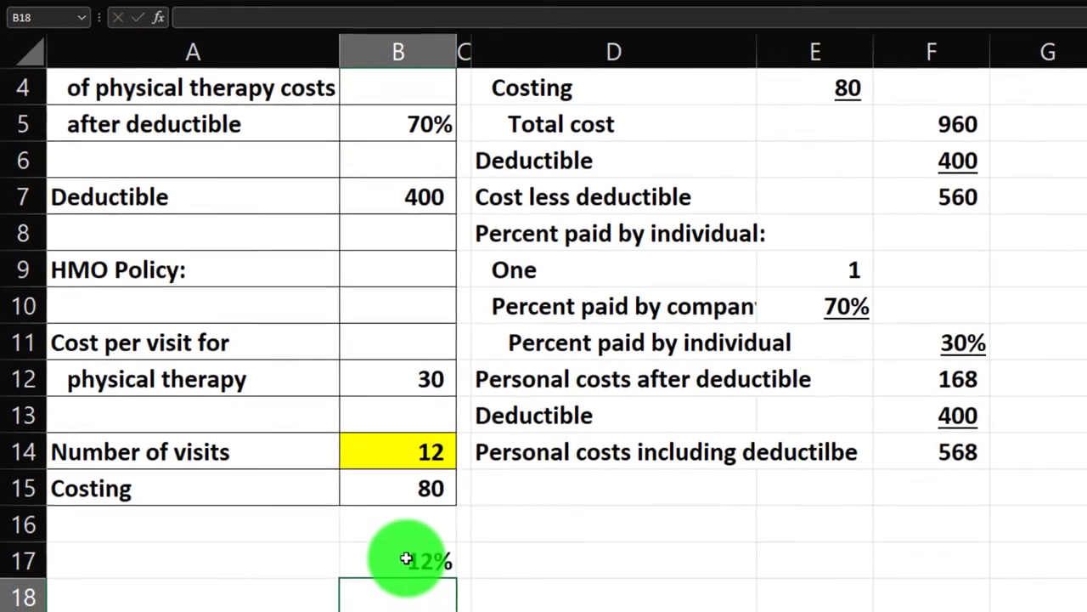
pyautogui.click(411, 565)
pyautogui.press('Delete')
pyautogui.press('Return')
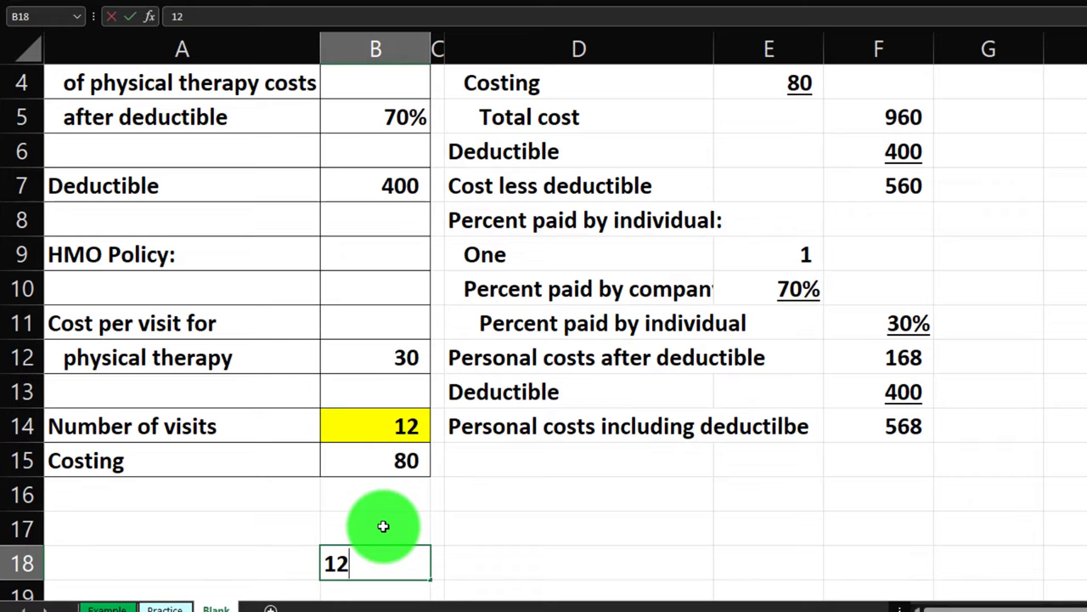
# Note the original visit count of 12 in B18 and set the number of visits in B14 to 3.
pyautogui.write('12')
pyautogui.press('Return')
pyautogui.press('Up')
pyautogui.press('Up')
pyautogui.press('Up')
pyautogui.press('Up')
pyautogui.press('Up')
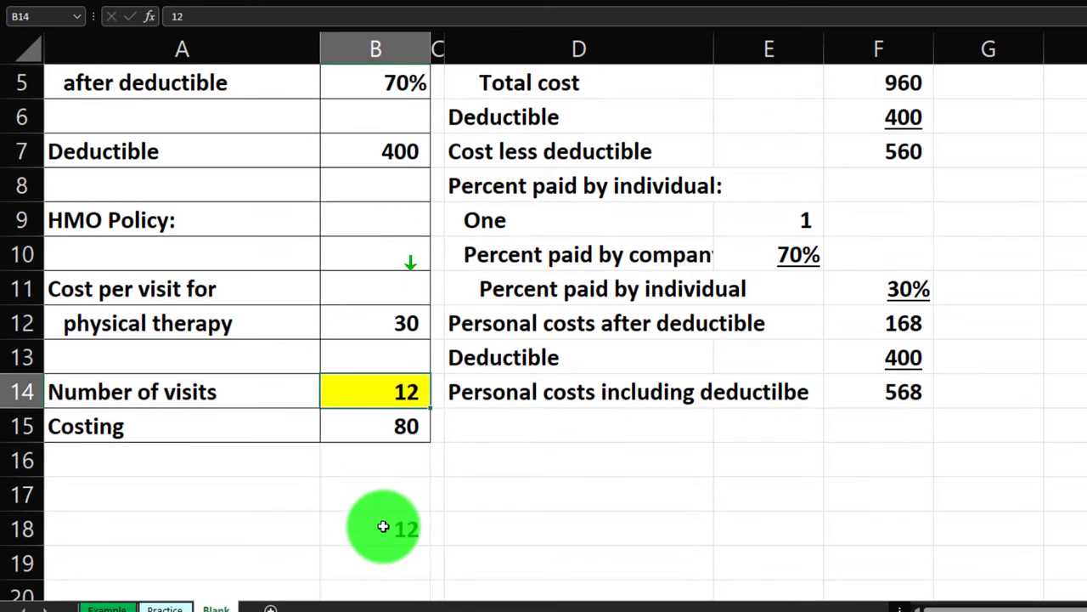
pyautogui.write('3')
pyautogui.press('Return')
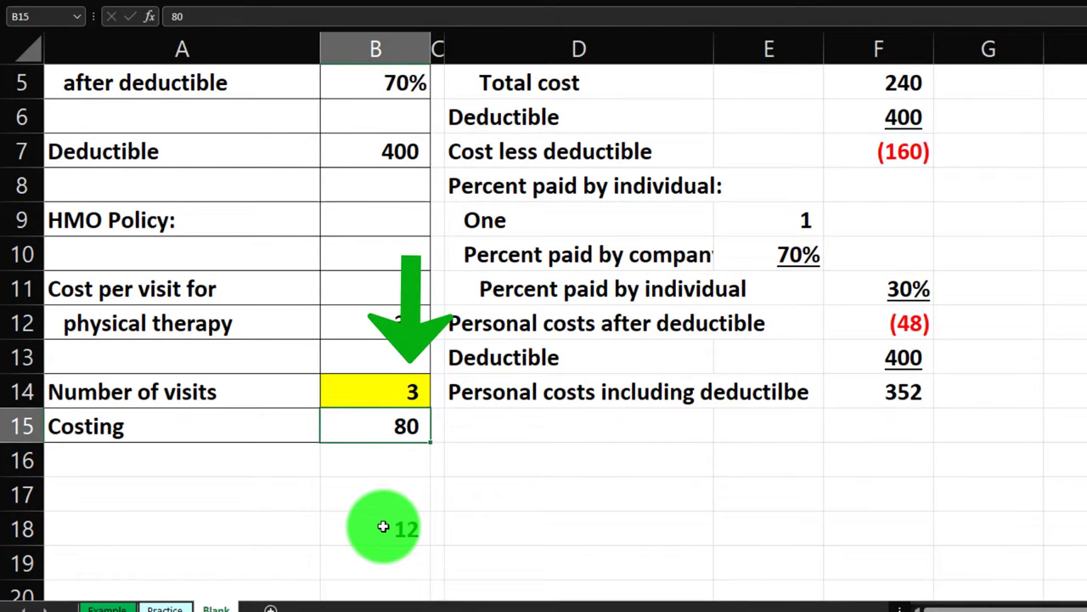
# Replace the cost less deductible formula in F7 with =IF(F5-F6<0,0,F5-F6) so that it cannot go below zero.
pyautogui.scroll(2, 383, 527)
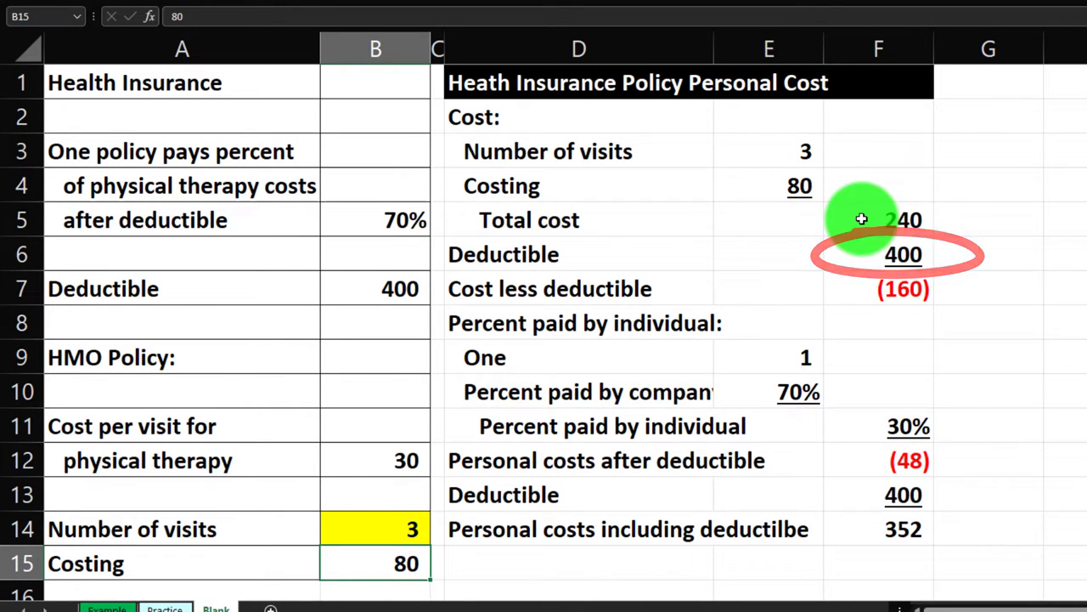
pyautogui.click(905, 282)
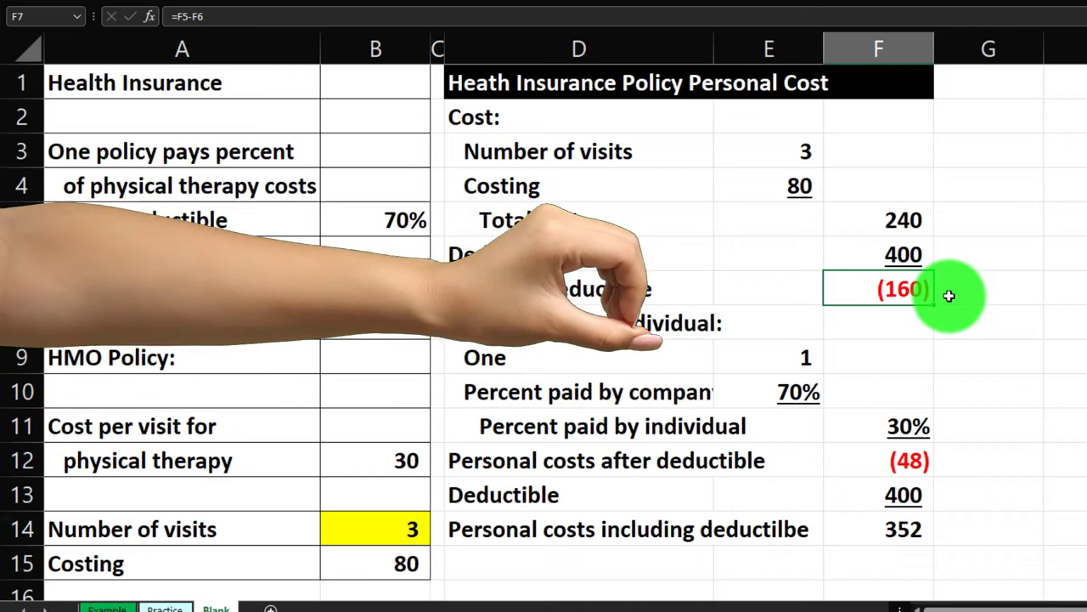
pyautogui.press('F2')
pyautogui.press('BackSpace')
pyautogui.press('BackSpace')
pyautogui.press('BackSpace')
pyautogui.press('BackSpace')
pyautogui.press('BackSpace')
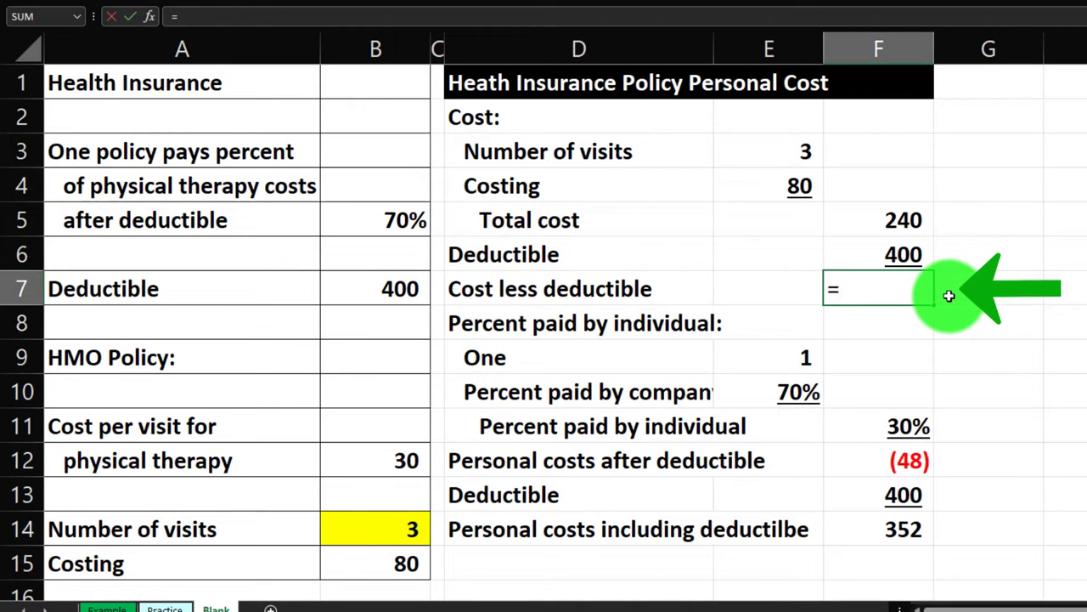
pyautogui.write('if ')
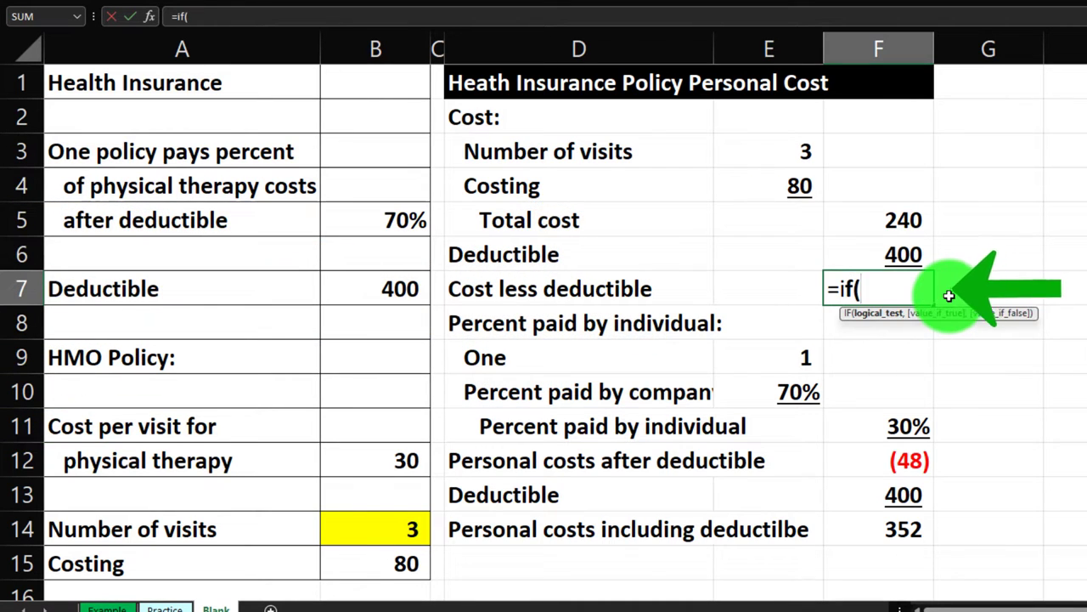
pyautogui.write('F5-')
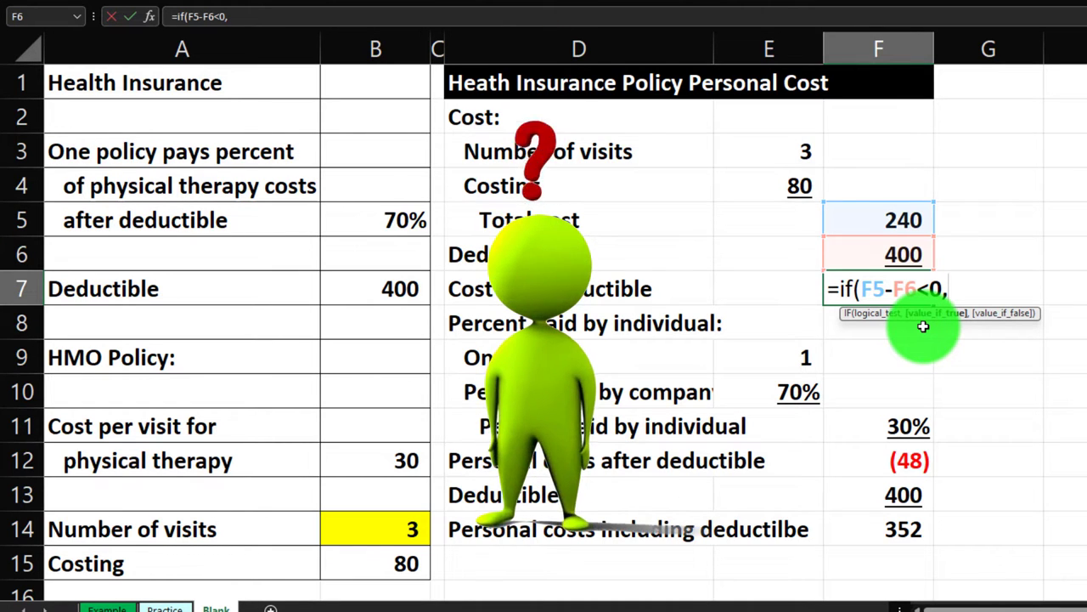
pyautogui.write('0')
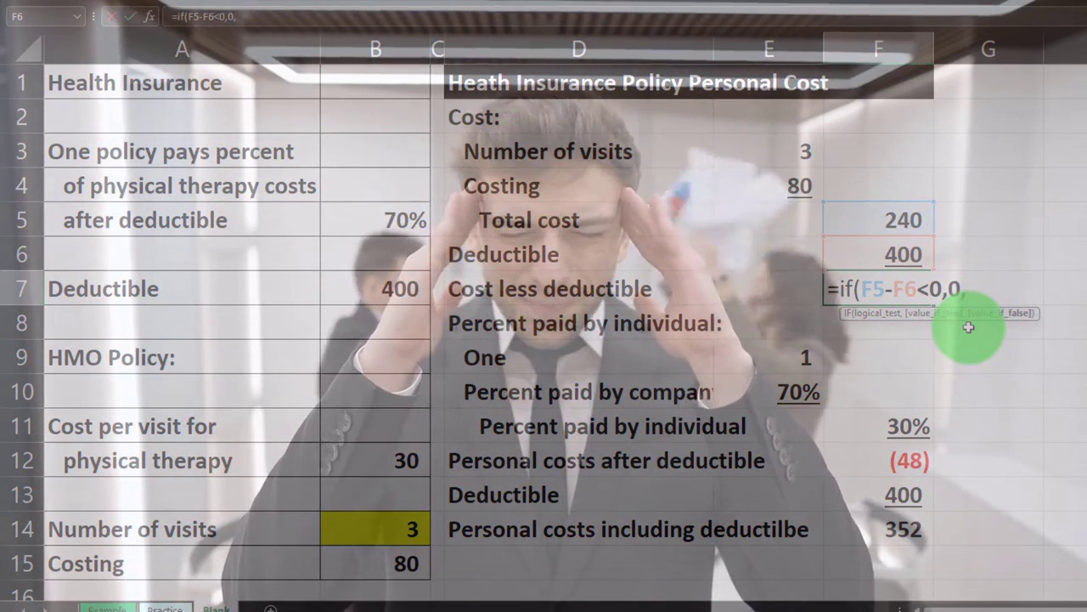
pyautogui.write(',')
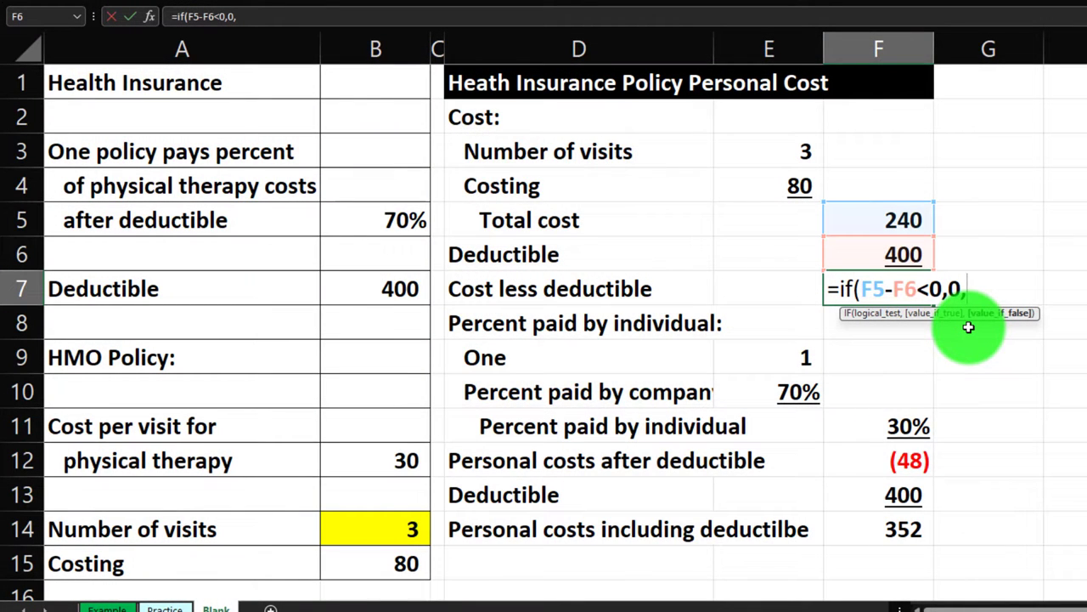
pyautogui.click(899, 221)
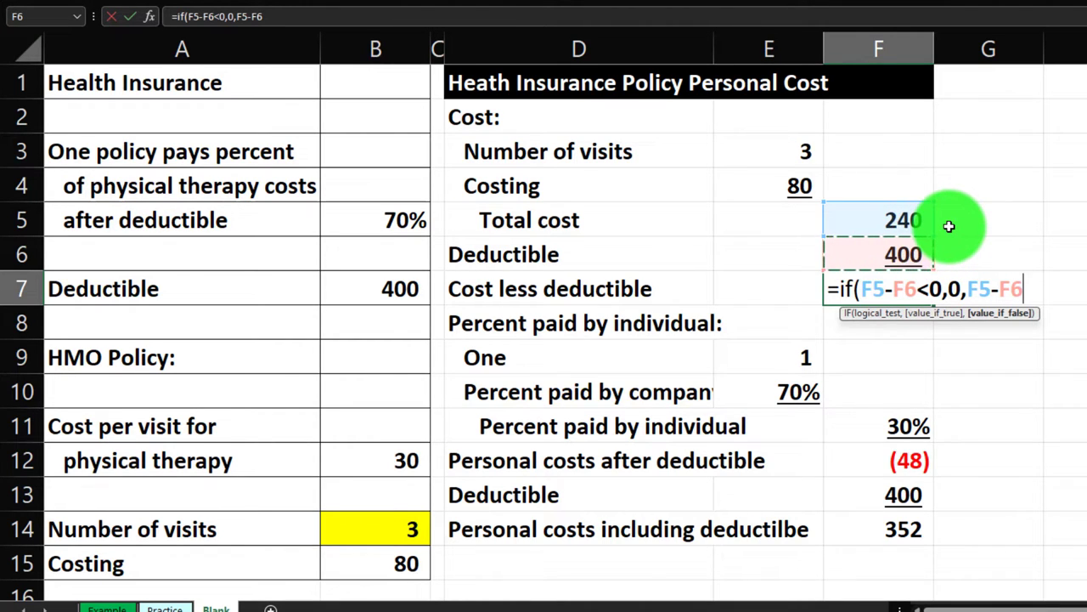
pyautogui.write(')')
pyautogui.press('Return')
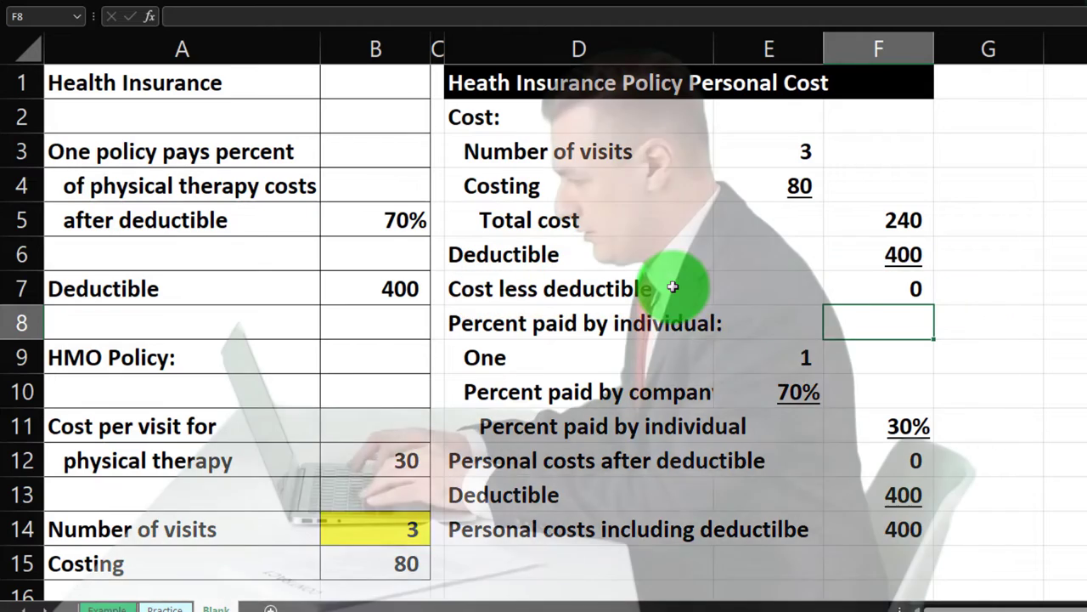
pyautogui.scroll(-1, 673, 287)
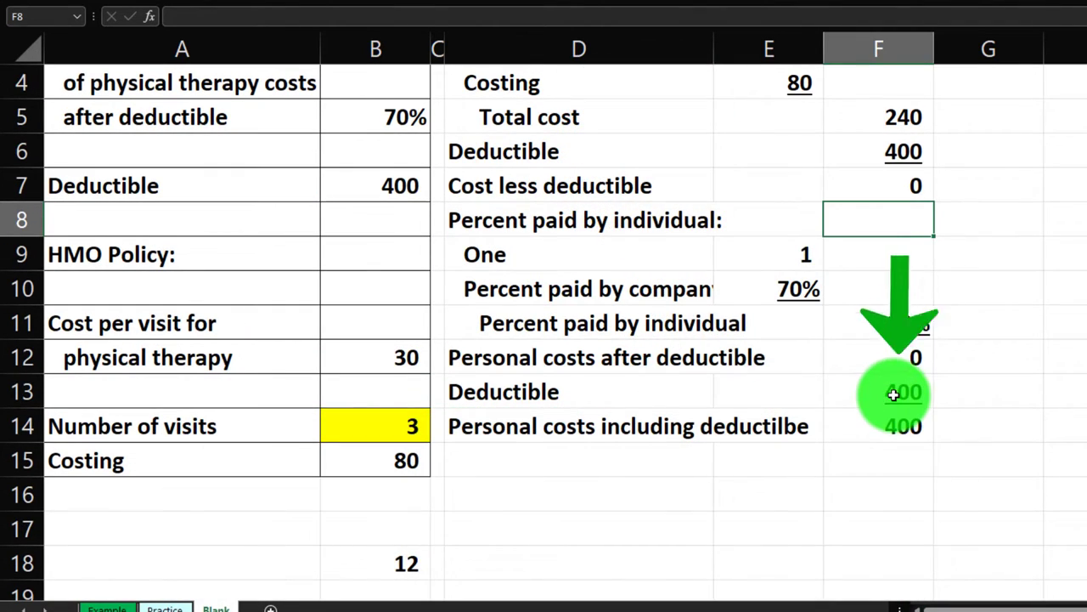
# Relabel the deductible line in D13 as "Amount paid up to deductilbe".
pyautogui.click(894, 396)
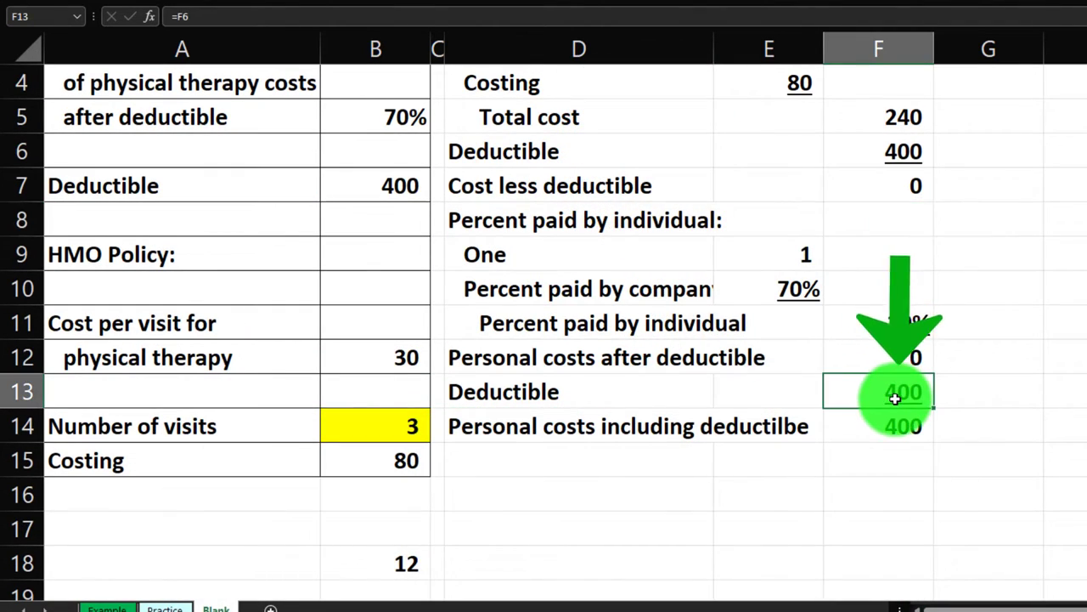
pyautogui.click(615, 386)
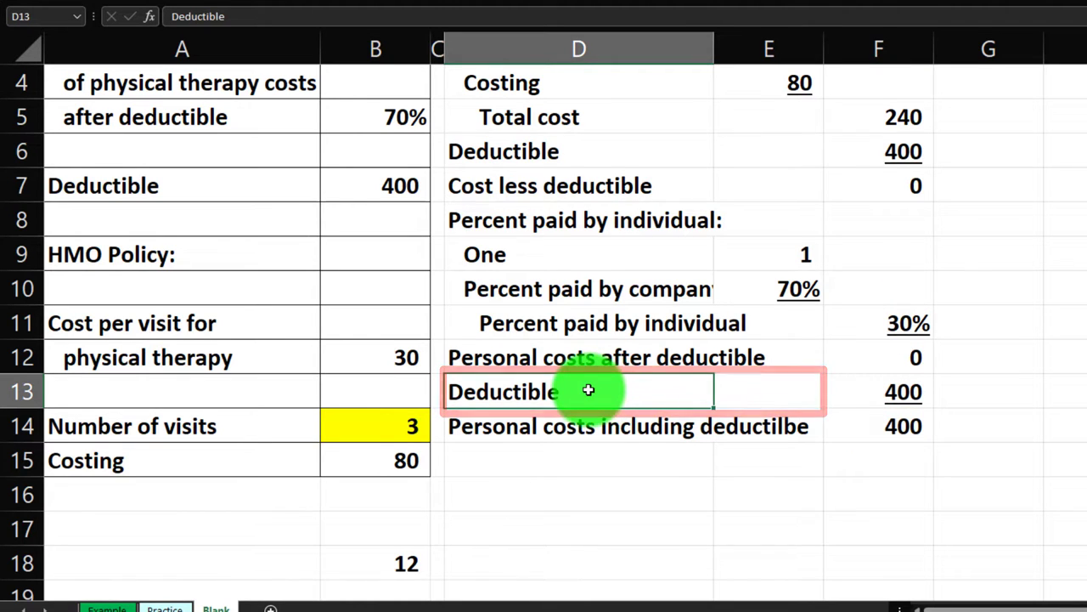
pyautogui.doubleClick(590, 389)
pyautogui.moveTo(590, 389); pyautogui.dragTo(408, 376)
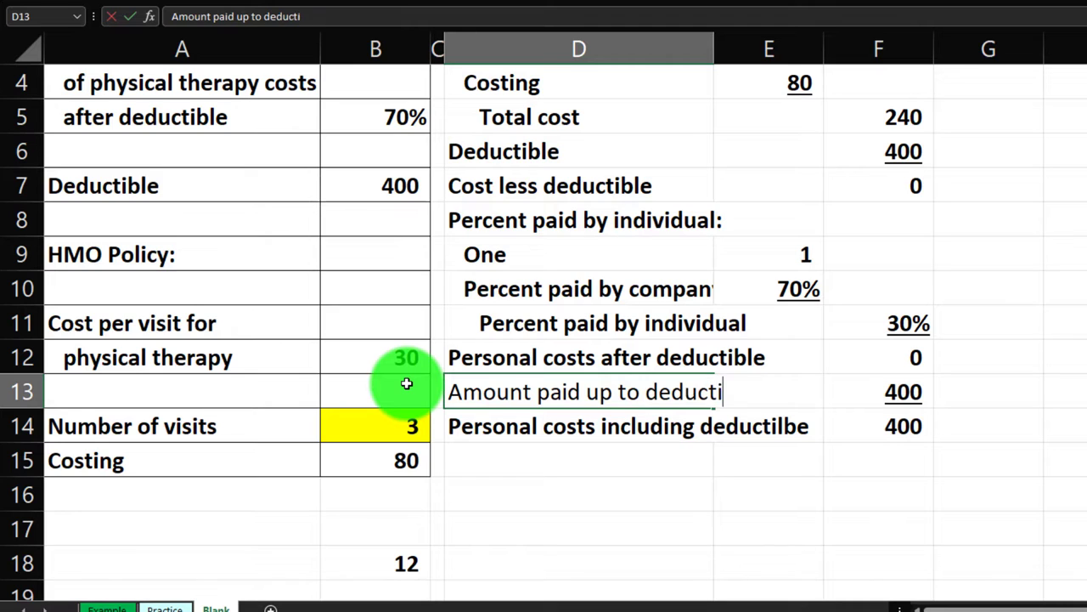
pyautogui.press('Tab')
pyautogui.press('Tab')
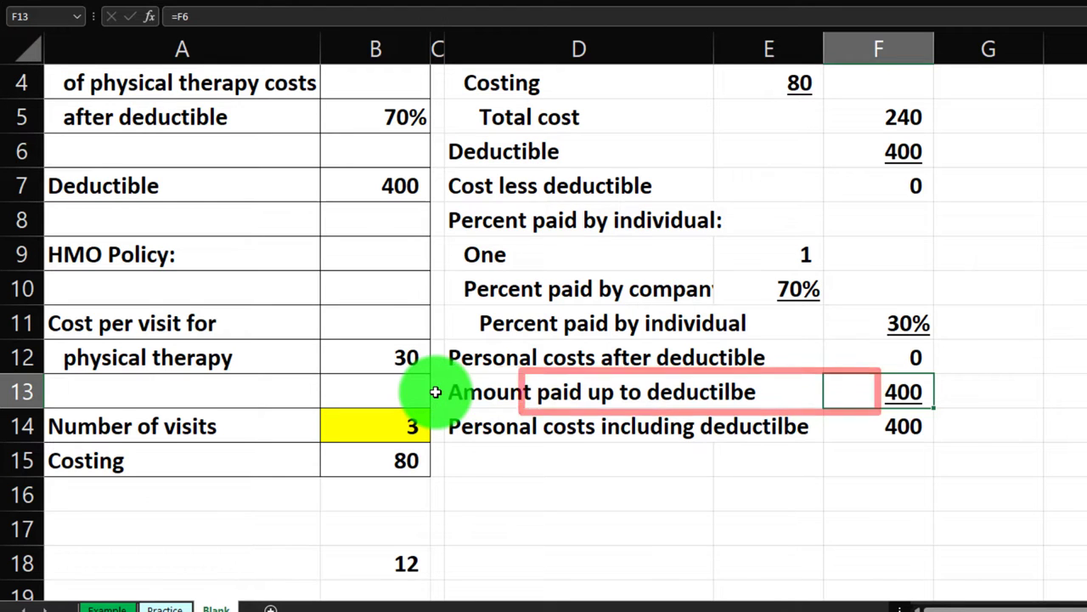
# Replace the formula in F13 with =MIN(F5:F6) so that it takes the lower of total cost and deductible.
pyautogui.scroll(1, 631, 354)
pyautogui.click(848, 221)
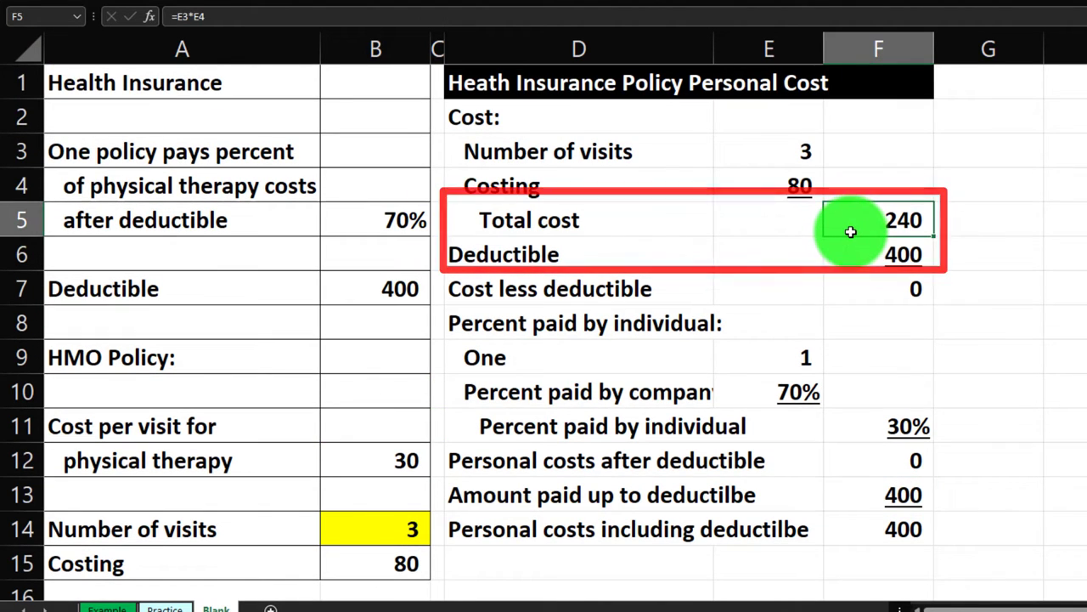
pyautogui.click(871, 493)
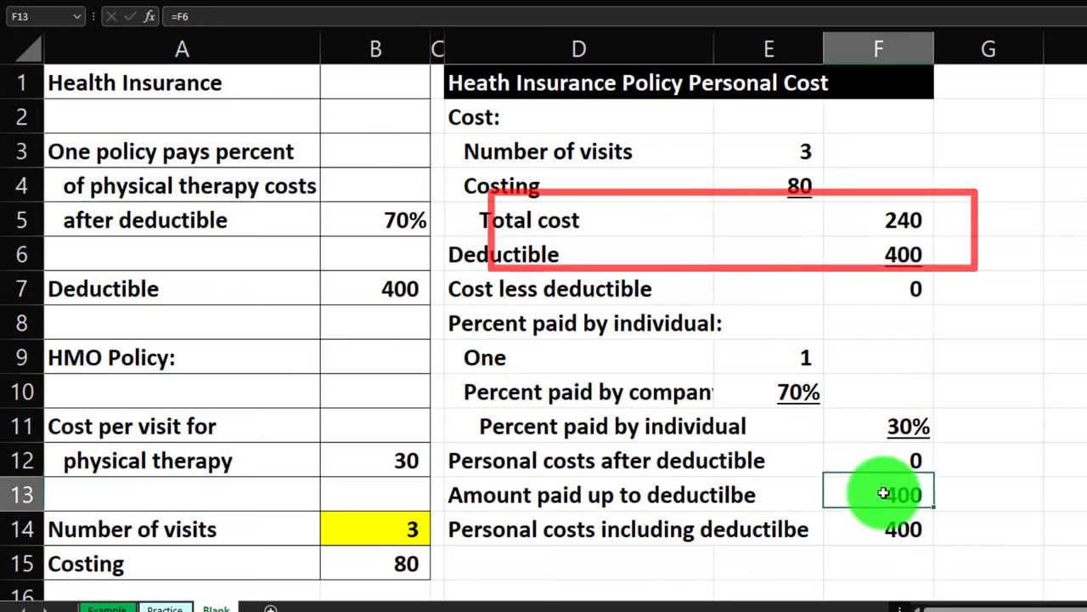
pyautogui.write('=min(')
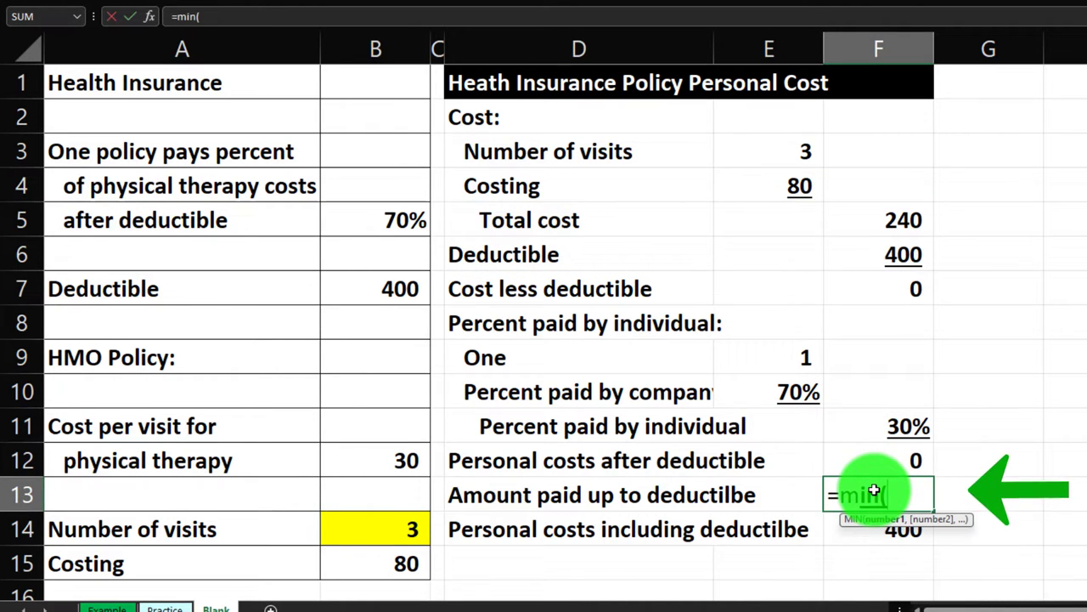
pyautogui.press('Up')
pyautogui.press('Up')
pyautogui.press('Up')
pyautogui.press('Up')
pyautogui.press('Up')
pyautogui.press('Up')
pyautogui.press('Up')
pyautogui.hotkey('shift', 'Up')
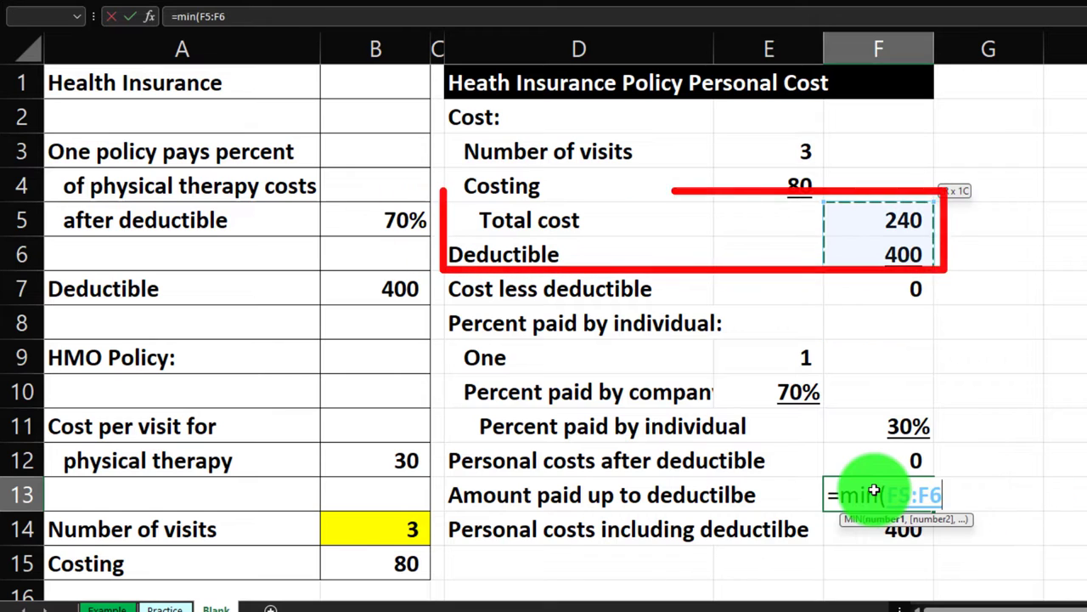
pyautogui.write(')')
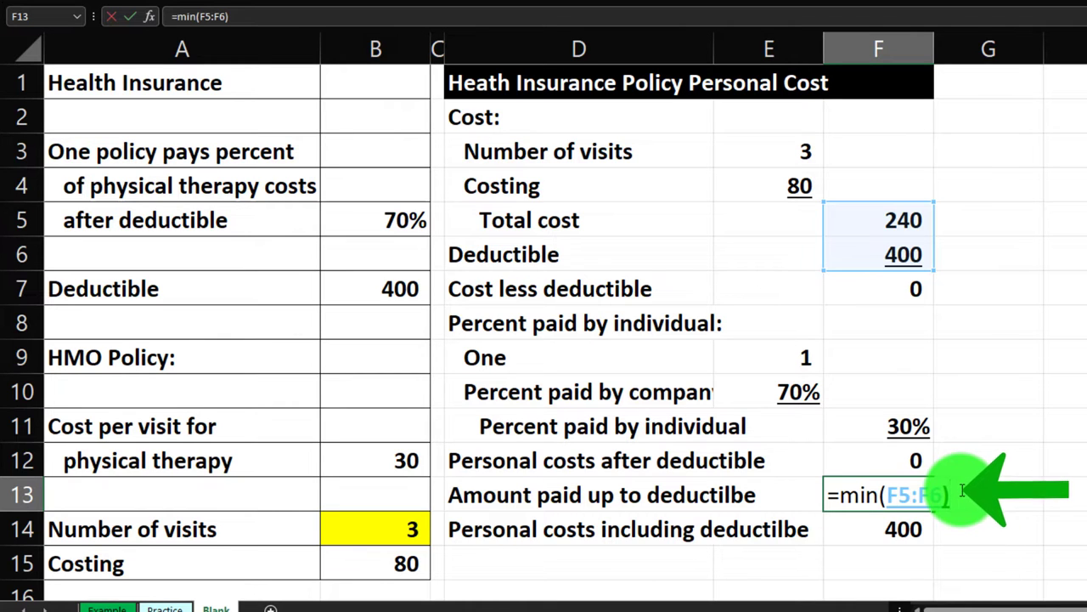
pyautogui.press('Return')
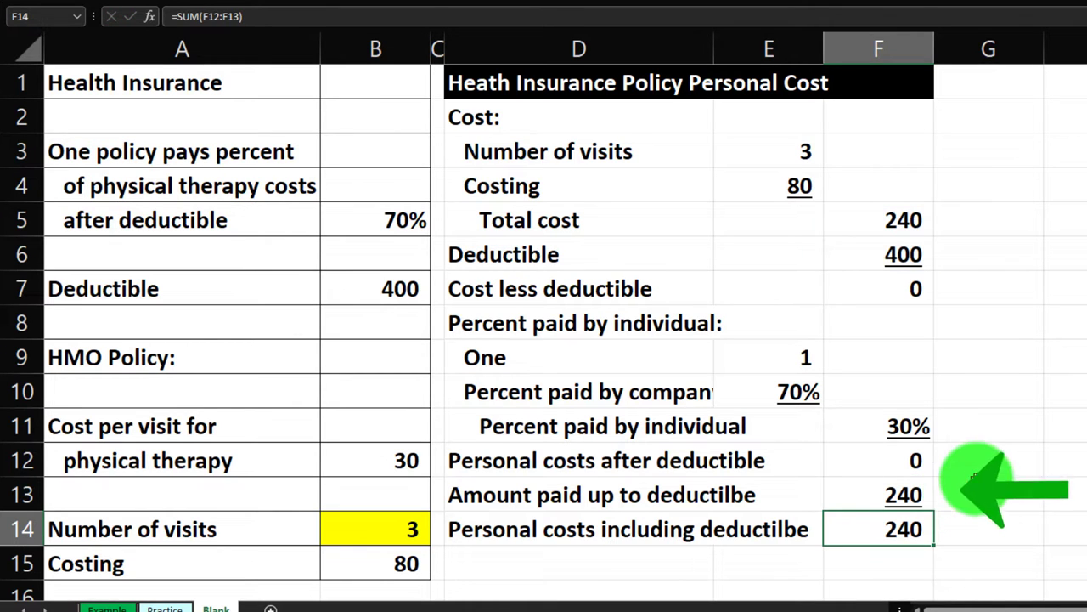
# Test the cost calculation by setting the number of visits in B14 to 5 and then 6.
pyautogui.scroll(-1, 977, 479)
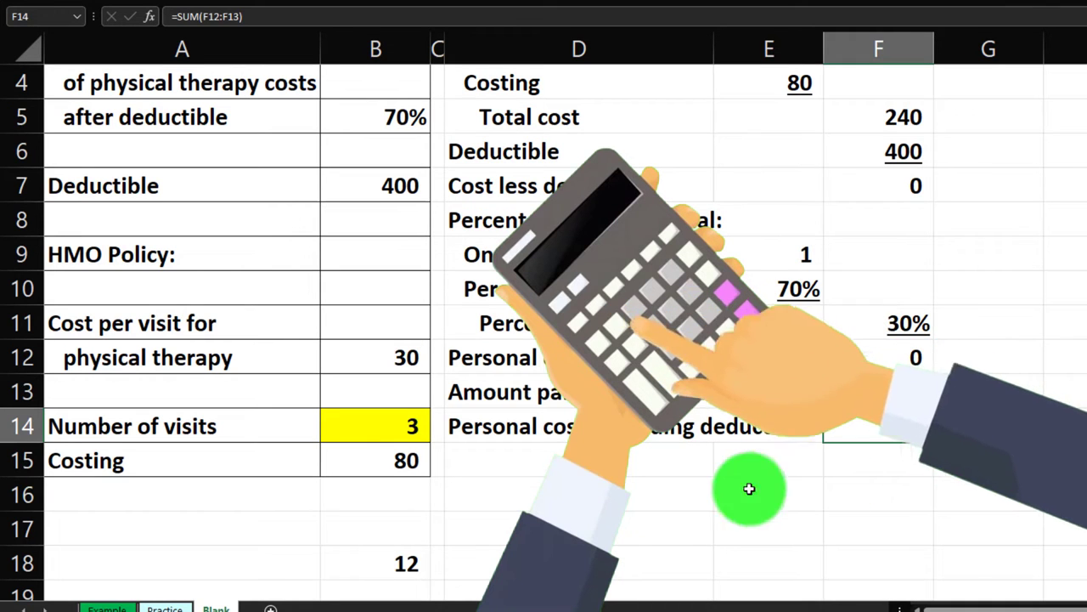
pyautogui.click(414, 431)
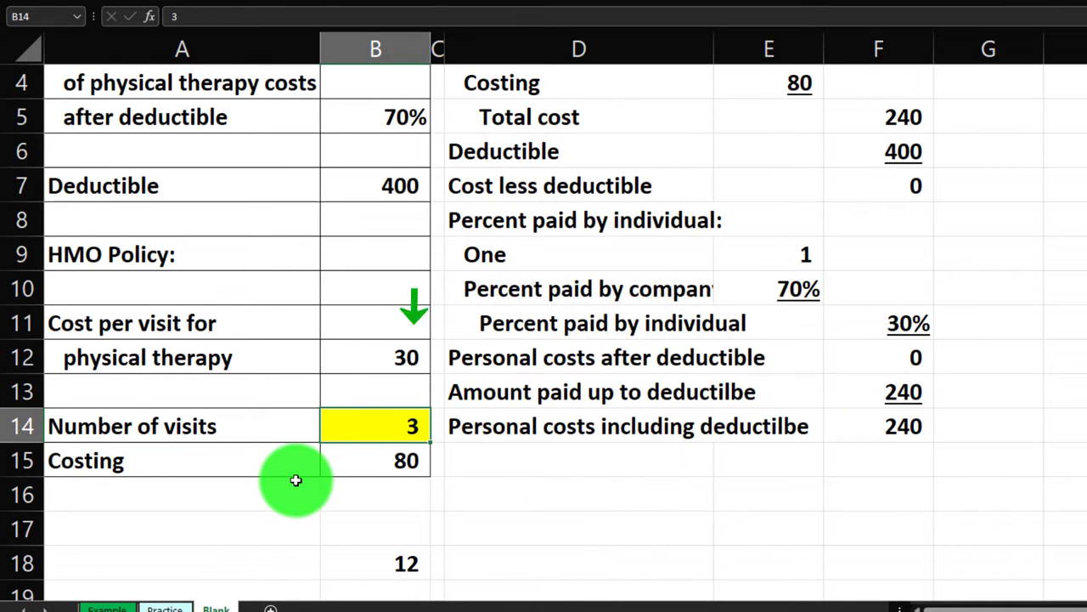
pyautogui.write('5')
pyautogui.press('Return')
pyautogui.press('Up')
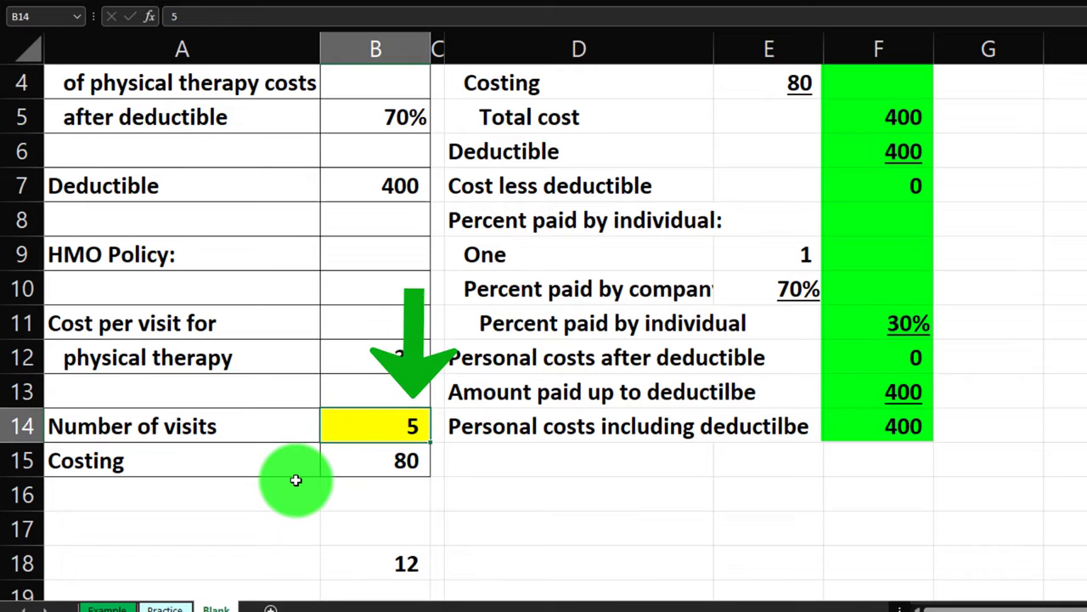
pyautogui.write('6')
pyautogui.press('Return')
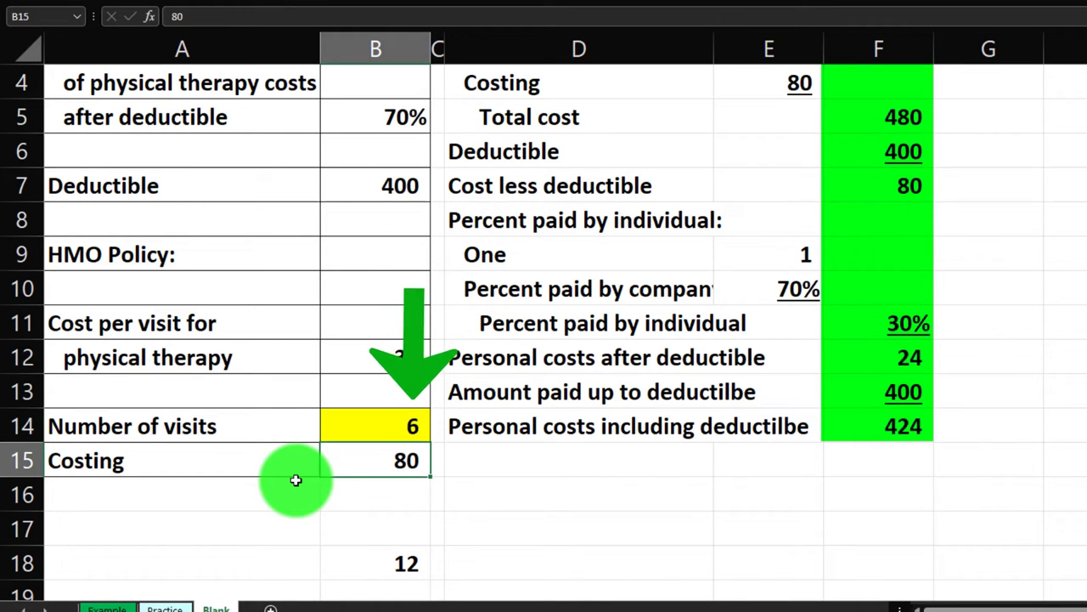
# Set the number of visits in B14 to 12 and clear the noted visit count from B18.
pyautogui.press('Up')
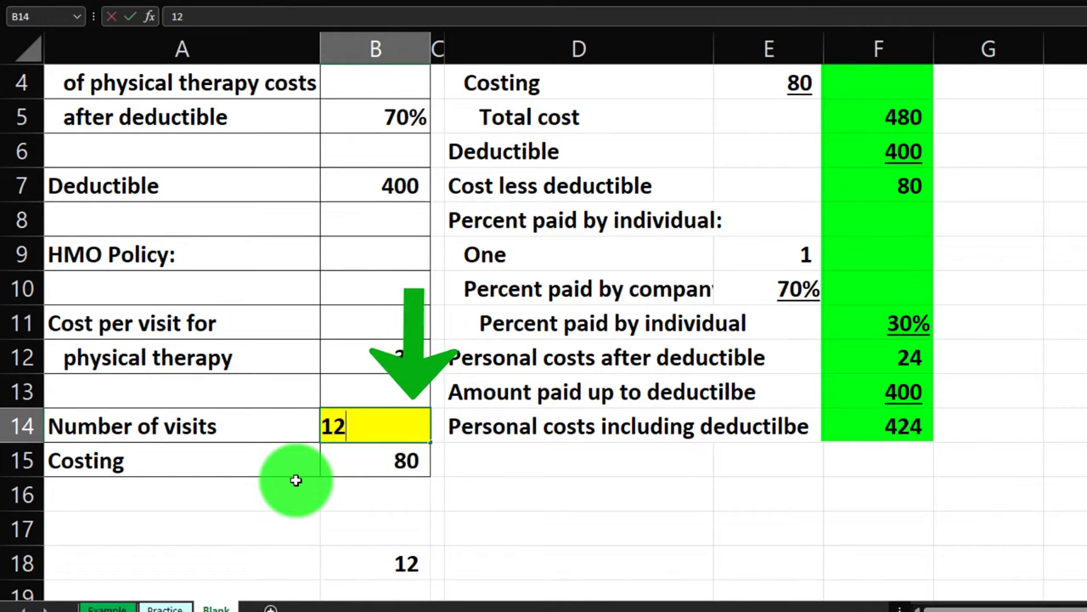
pyautogui.press('Return')
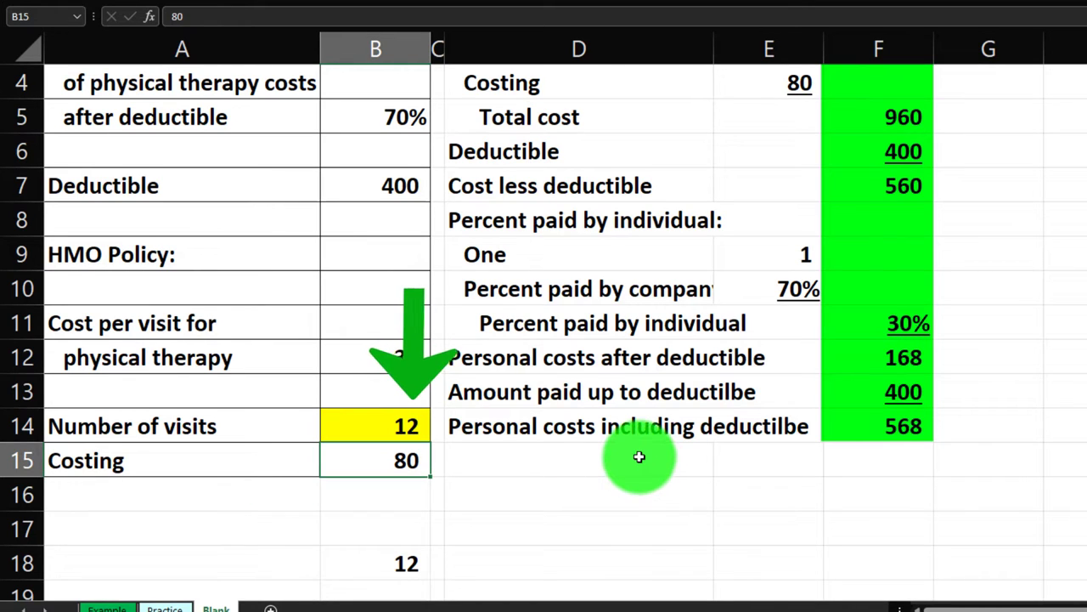
pyautogui.click(385, 555)
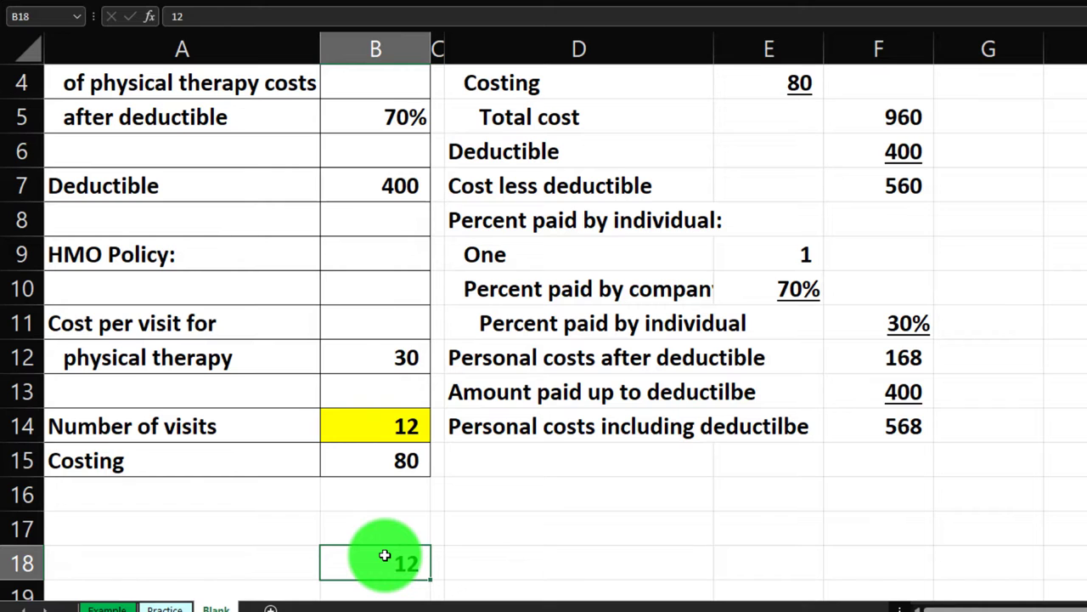
pyautogui.press('Delete')
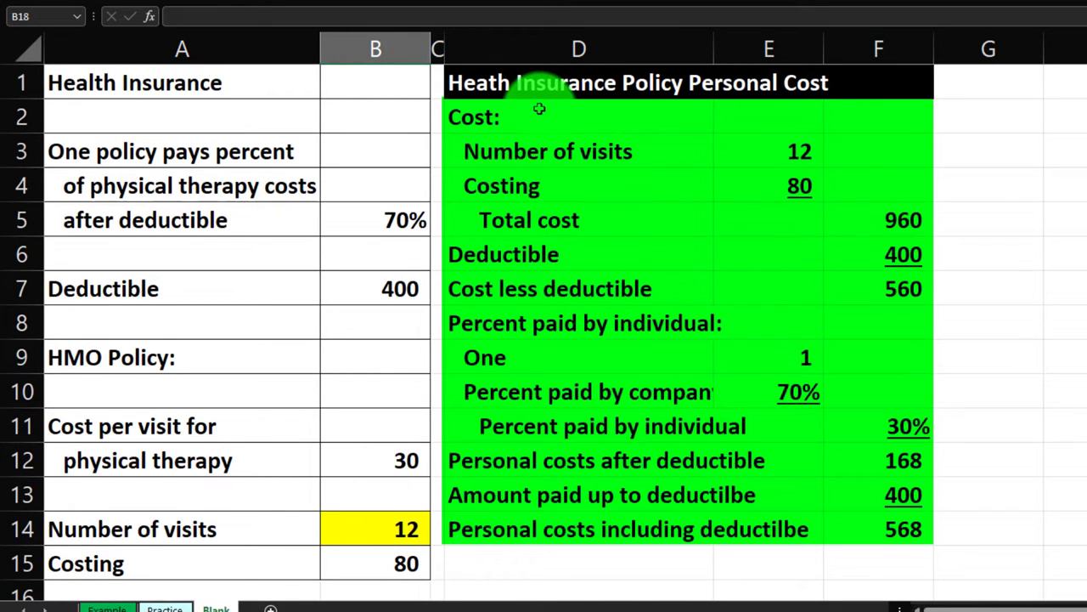
# Apply cell borders to the personal cost calculation in D2:F14.
pyautogui.moveTo(538, 108); pyautogui.dragTo(867, 514)
pyautogui.click(323, 0)
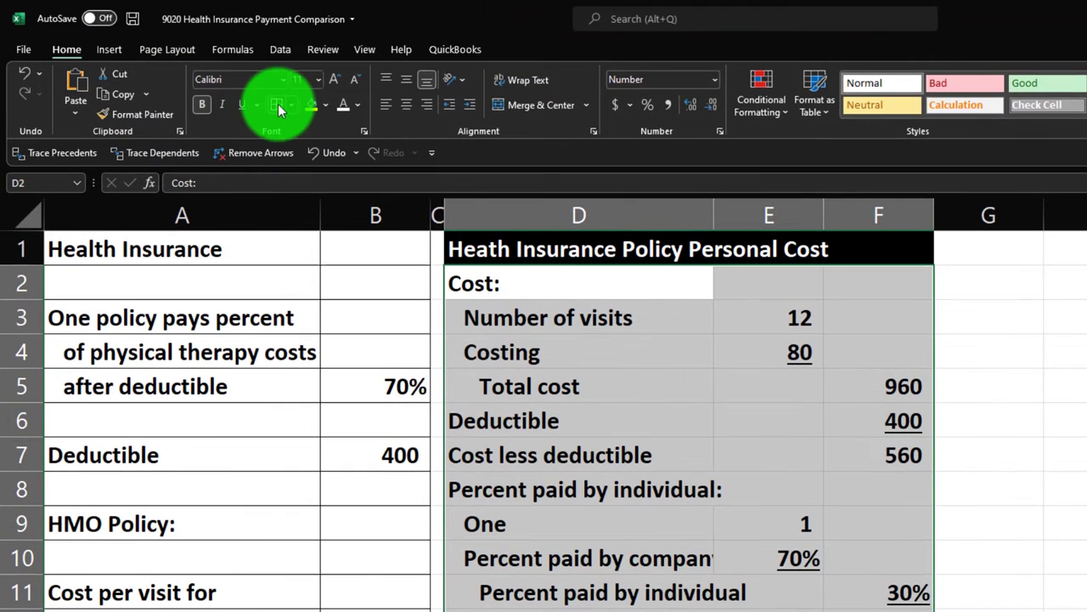
pyautogui.click(278, 106)
# Fill the personal cost calculation in D2:F14 with a light blue from the standard color palette.
pyautogui.click(324, 105)
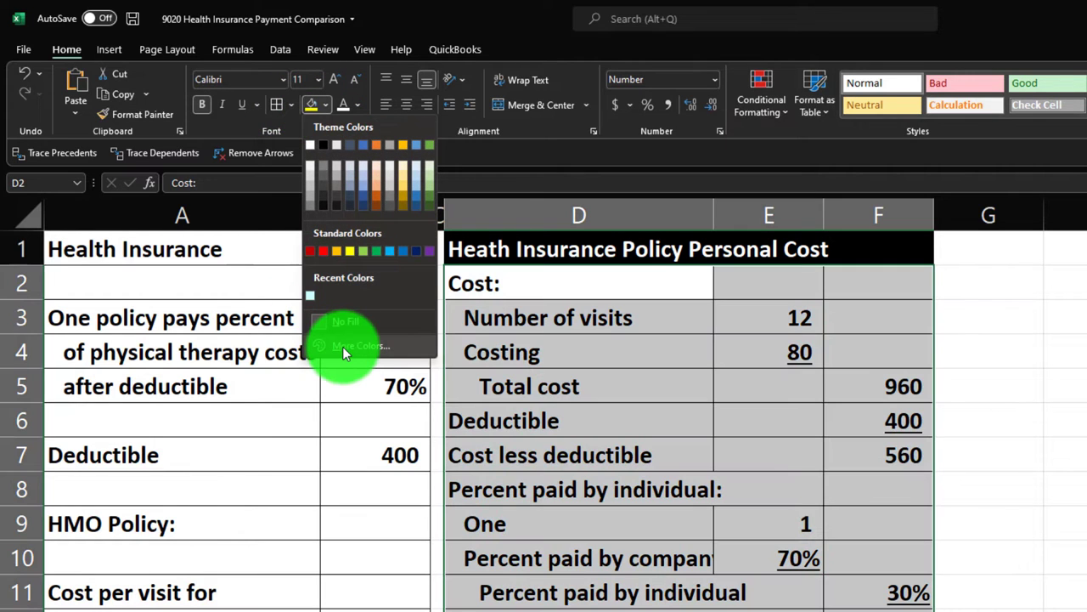
pyautogui.click(342, 346)
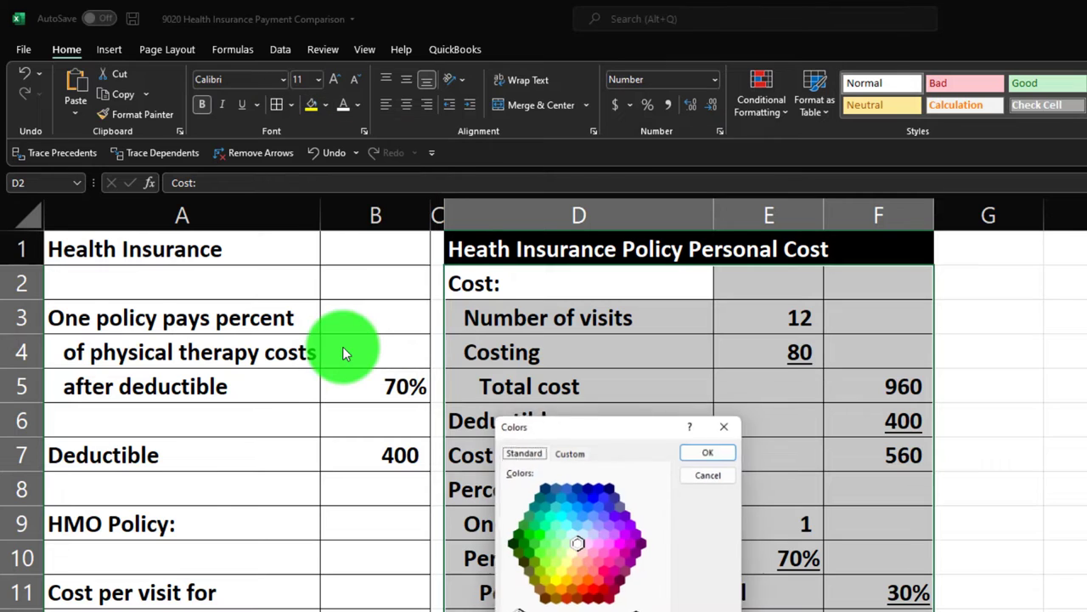
pyautogui.click(527, 459)
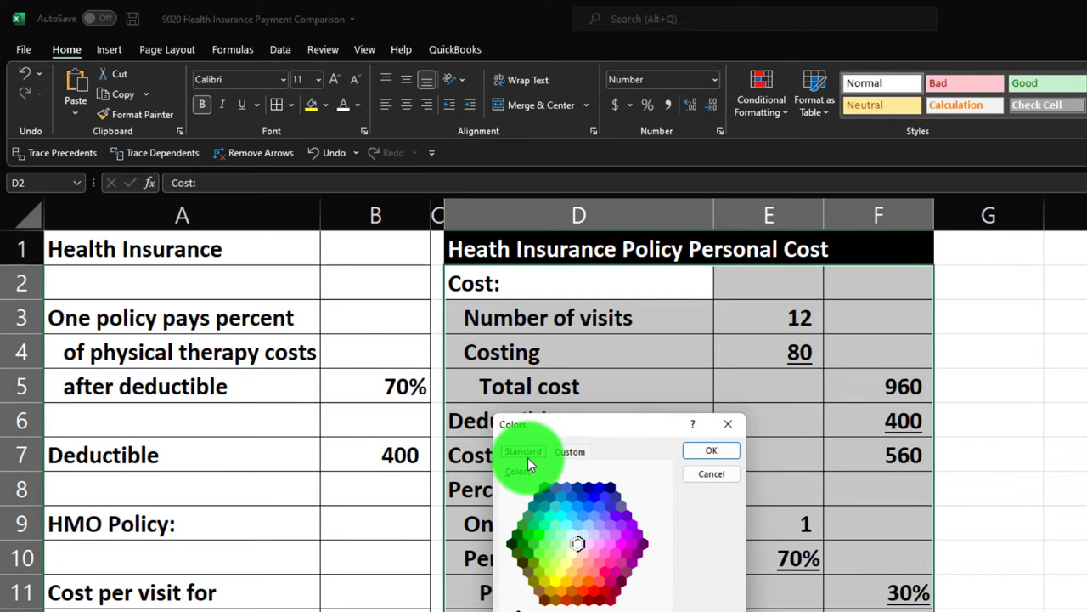
pyautogui.click(572, 531)
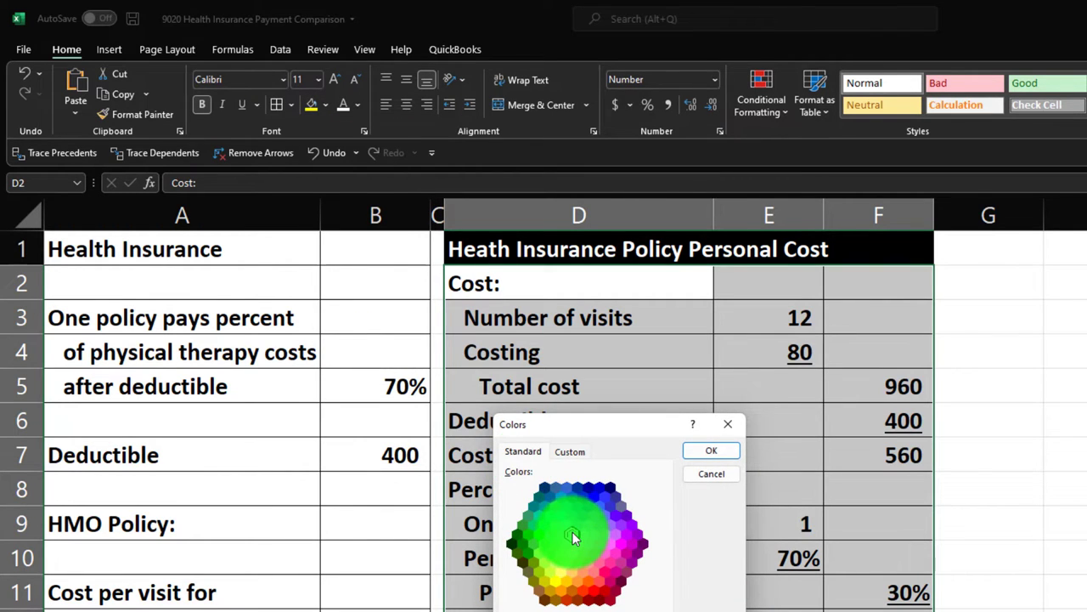
pyautogui.click(702, 450)
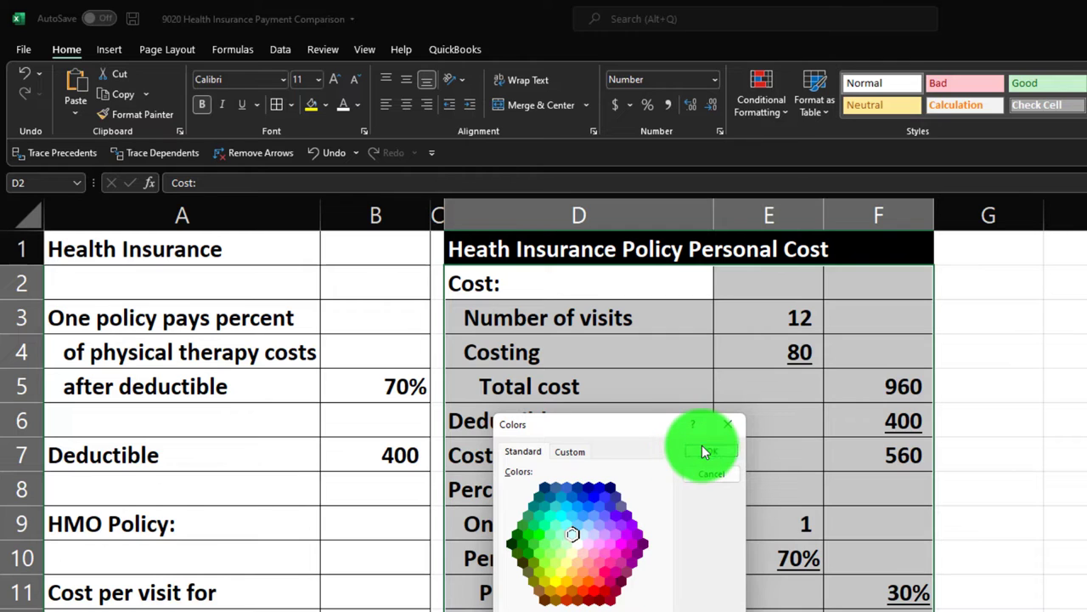
pyautogui.click(704, 444)
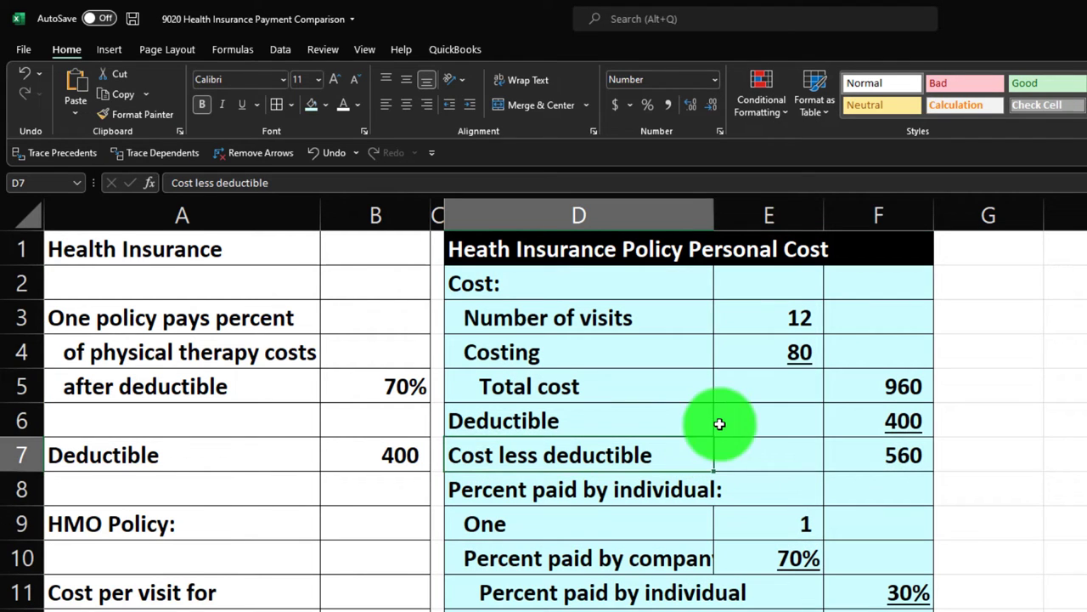
# Copy the narrow width and formatting of column C to column G with Format Painter.
pyautogui.click(437, 208)
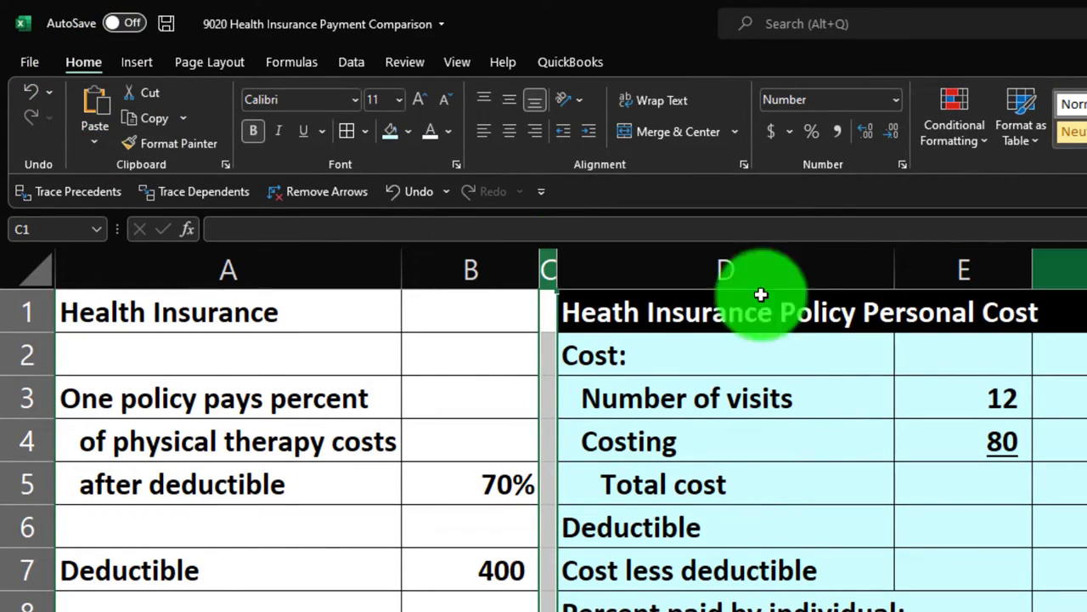
pyautogui.click(544, 257)
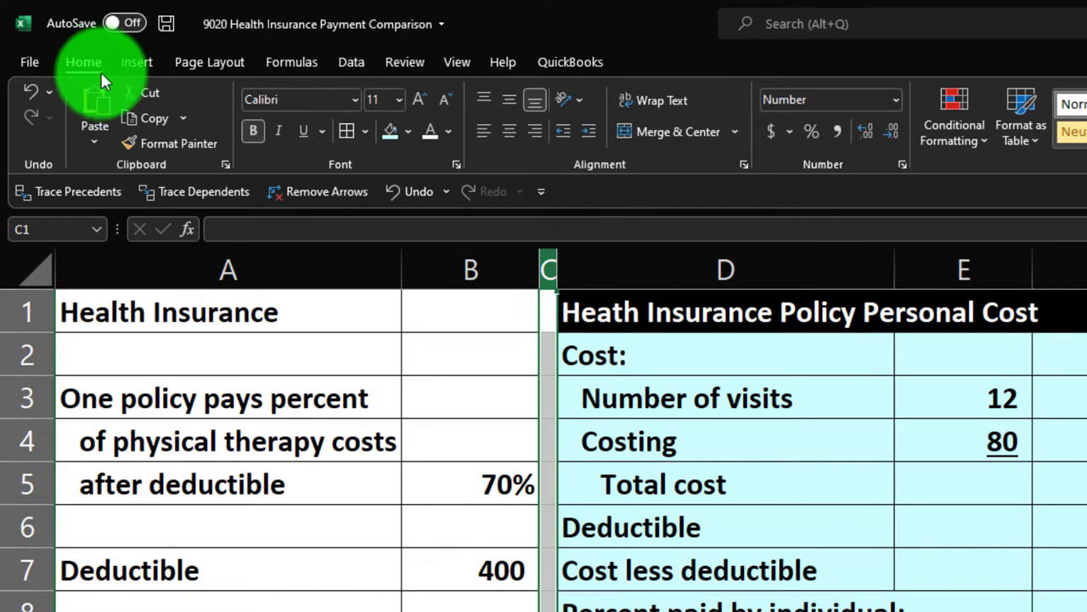
pyautogui.click(153, 151)
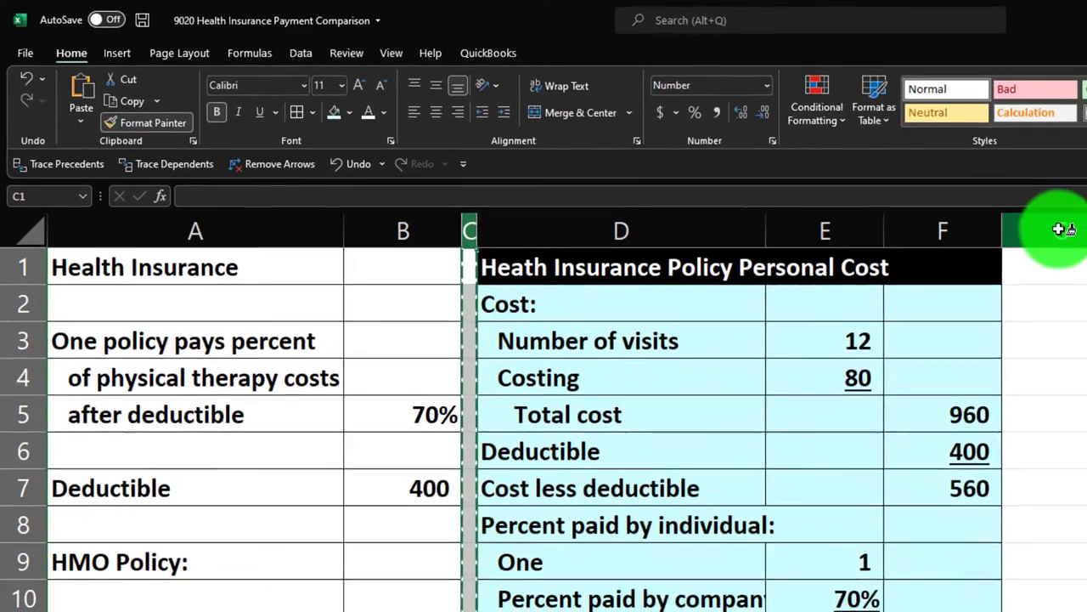
pyautogui.click(1066, 241)
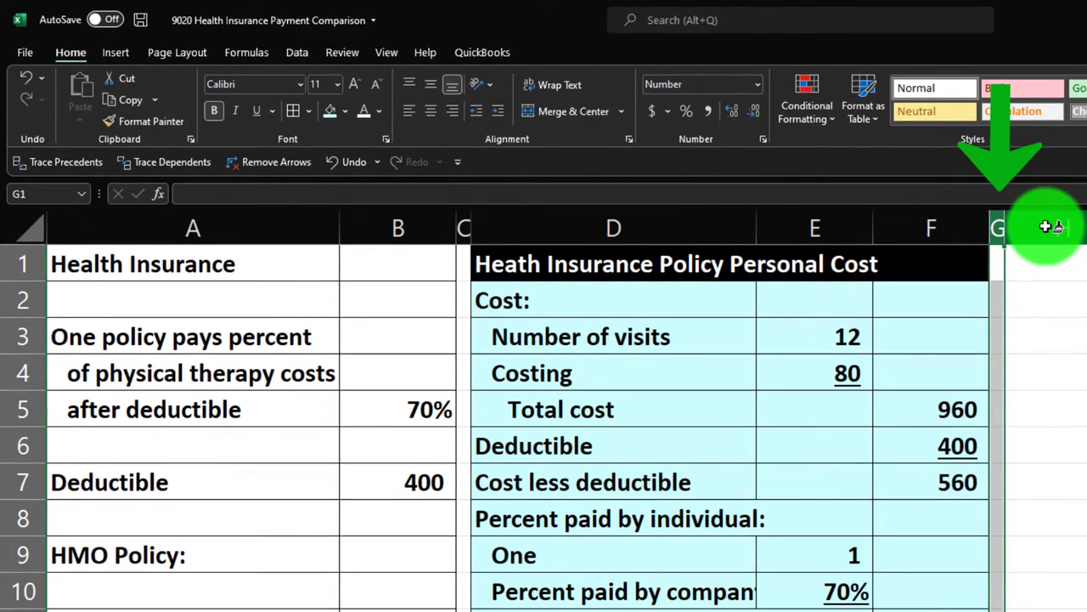
# Enter the heading "HMO Personal Costs" in H1.
pyautogui.click(1058, 265)
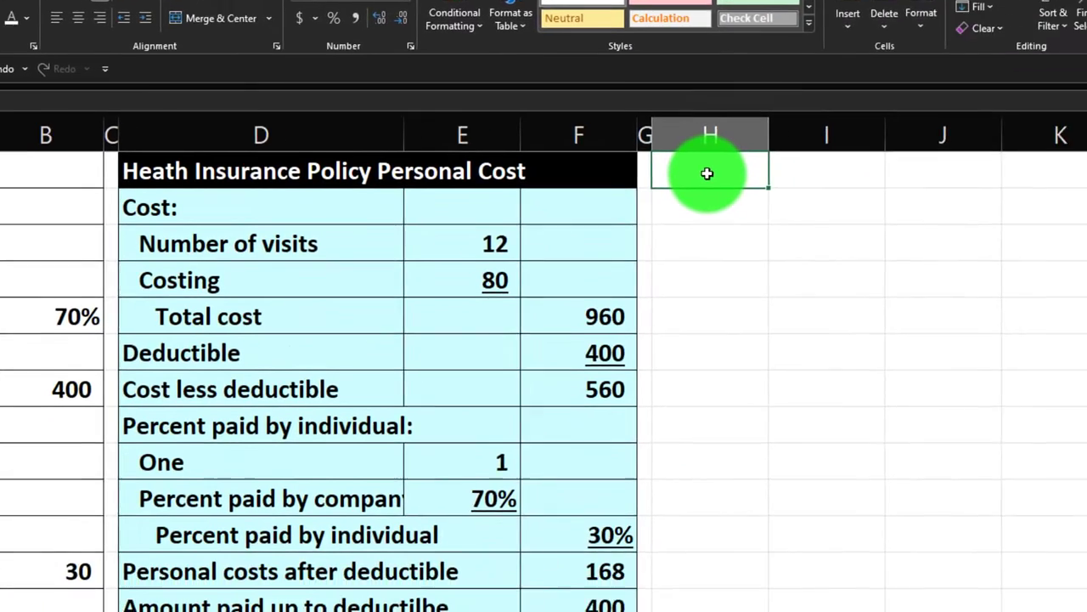
pyautogui.write('HMO P')
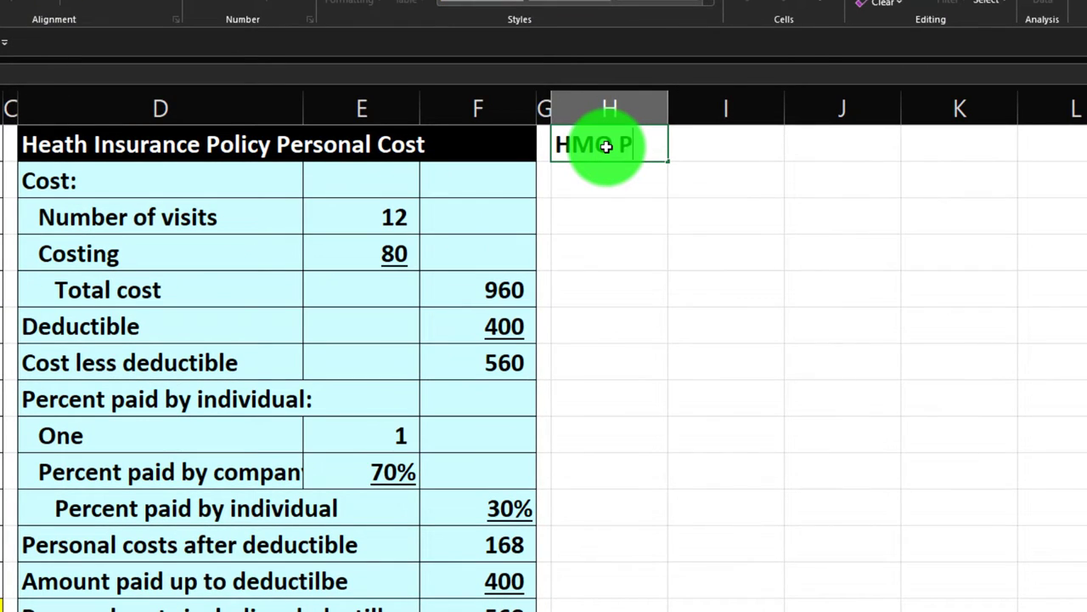
pyautogui.write('ersonal Cos')
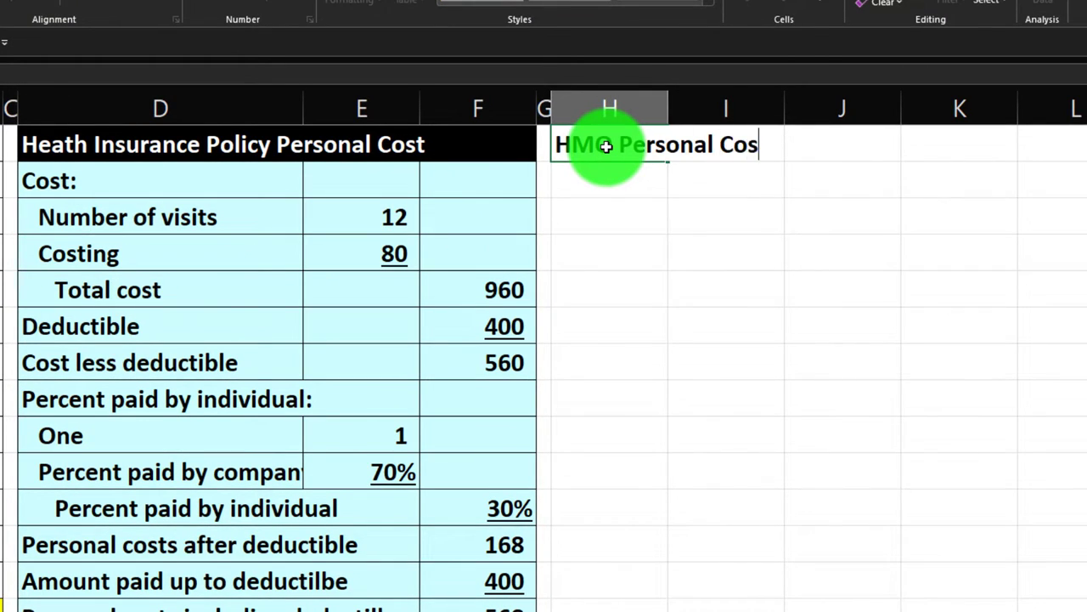
pyautogui.write('ts')
pyautogui.press('Return')
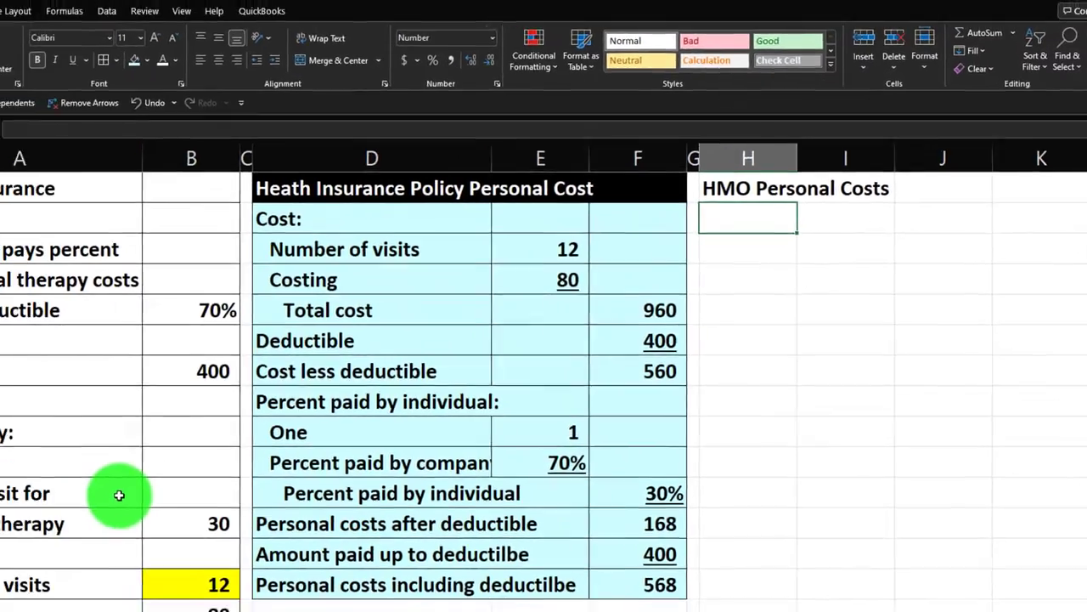
pyautogui.click(753, 340)
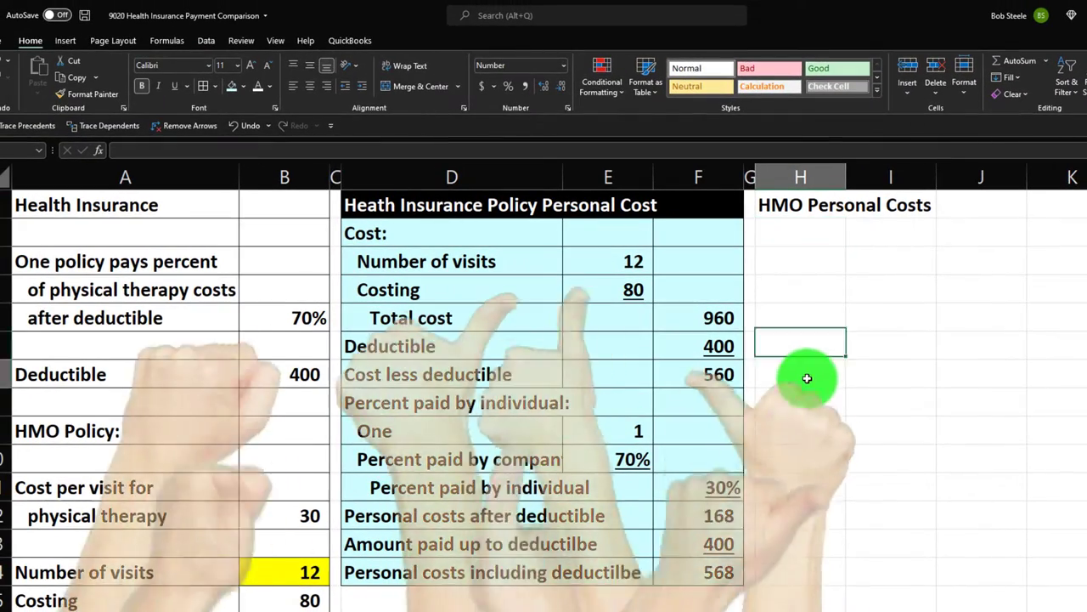
pyautogui.click(807, 378)
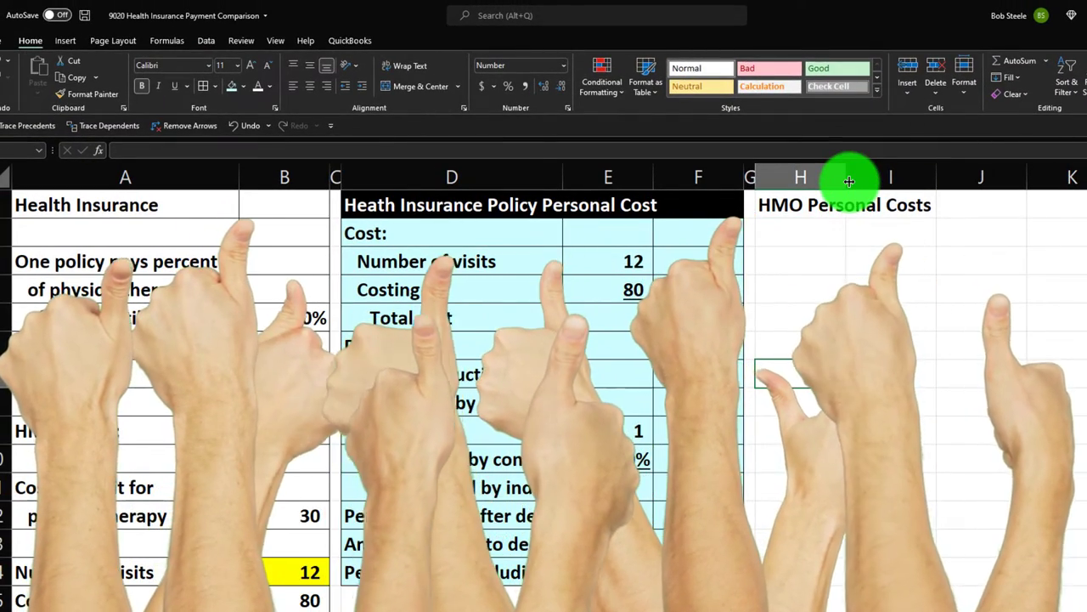
# Widen column H to fit its heading and format H1:I1 with a black fill and white text.
pyautogui.moveTo(849, 181); pyautogui.dragTo(946, 187)
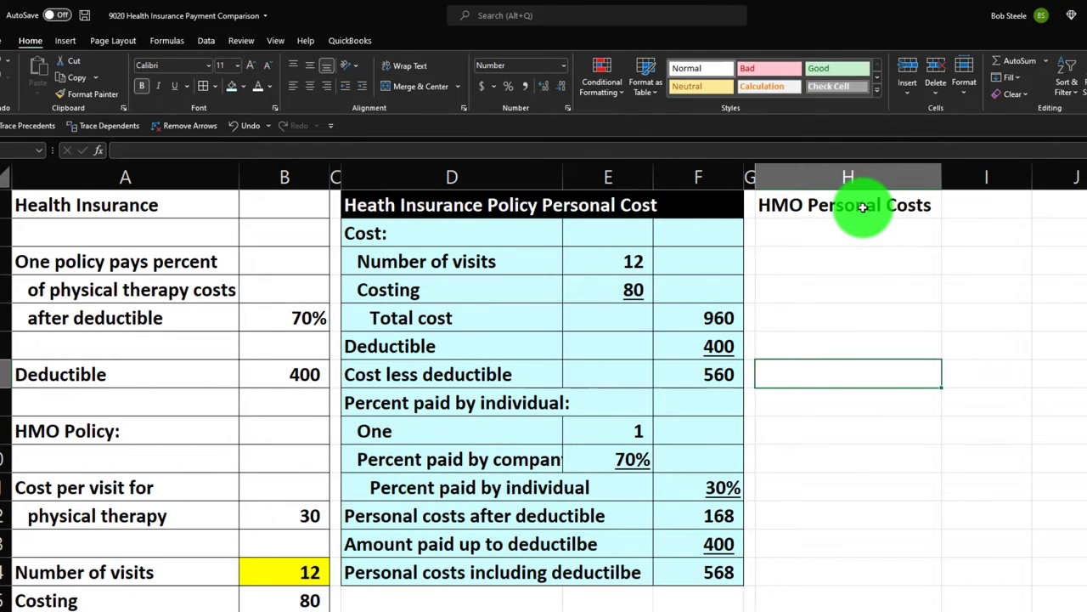
pyautogui.moveTo(862, 207); pyautogui.dragTo(941, 206)
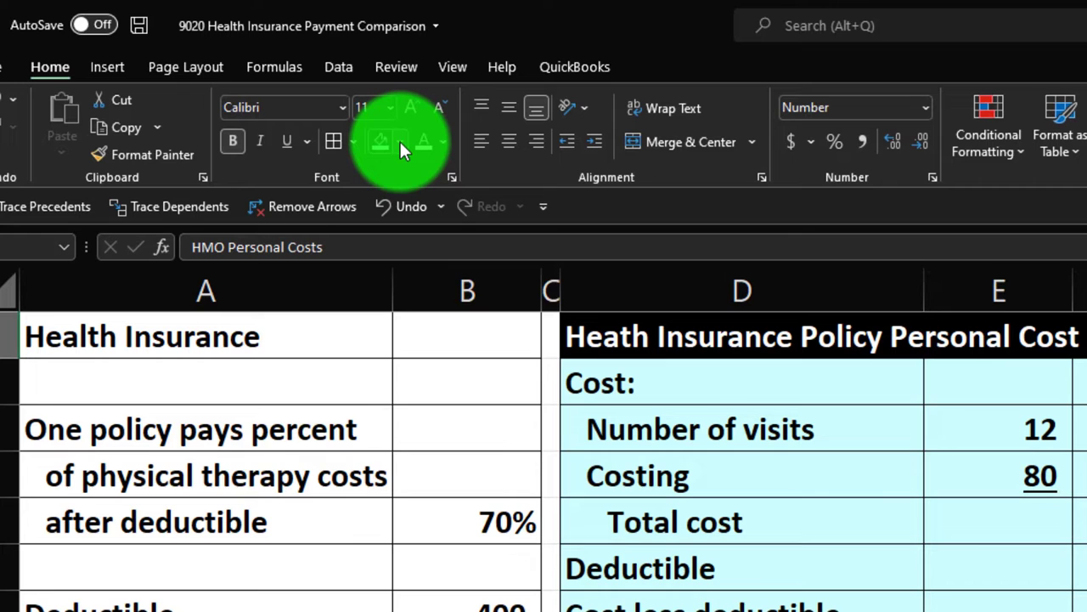
pyautogui.click(376, 134)
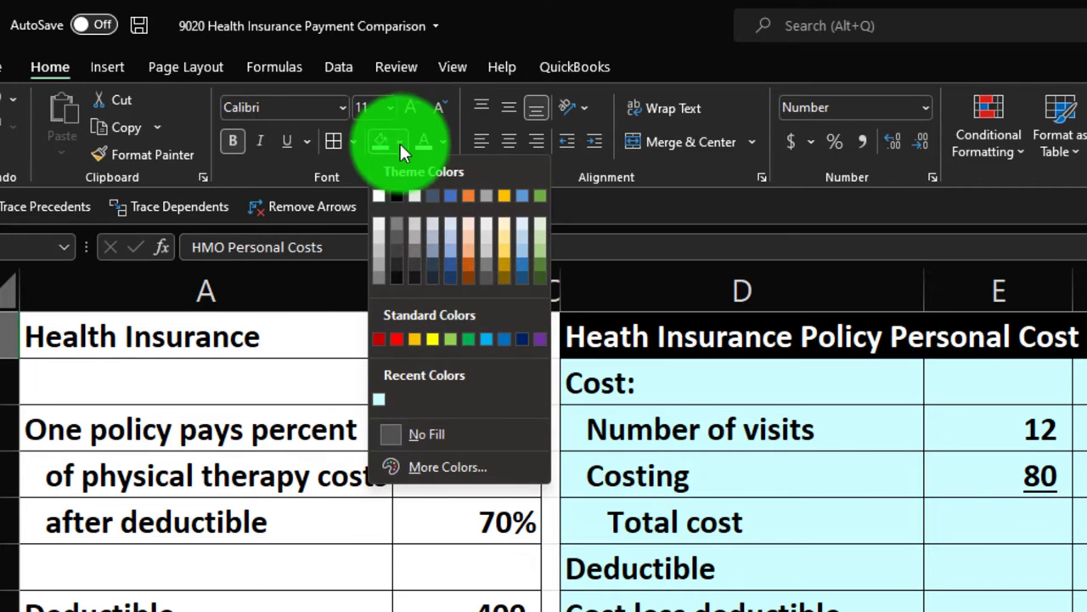
pyautogui.click(392, 192)
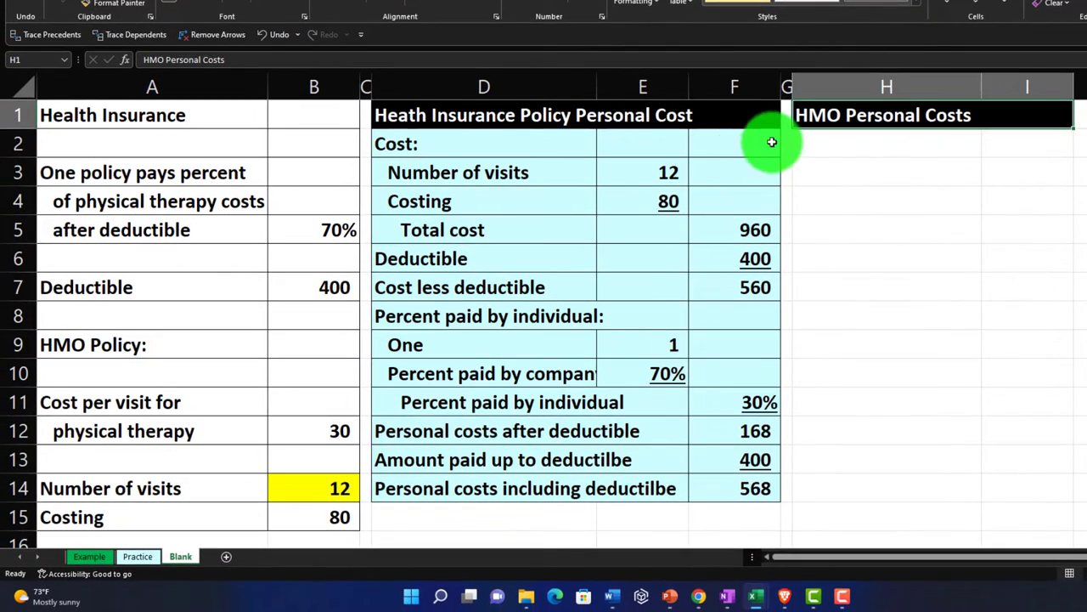
# Enter the label "Cost per visit" in H2 and link I2 to the physical therapy cost per visit in B12.
pyautogui.click(865, 141)
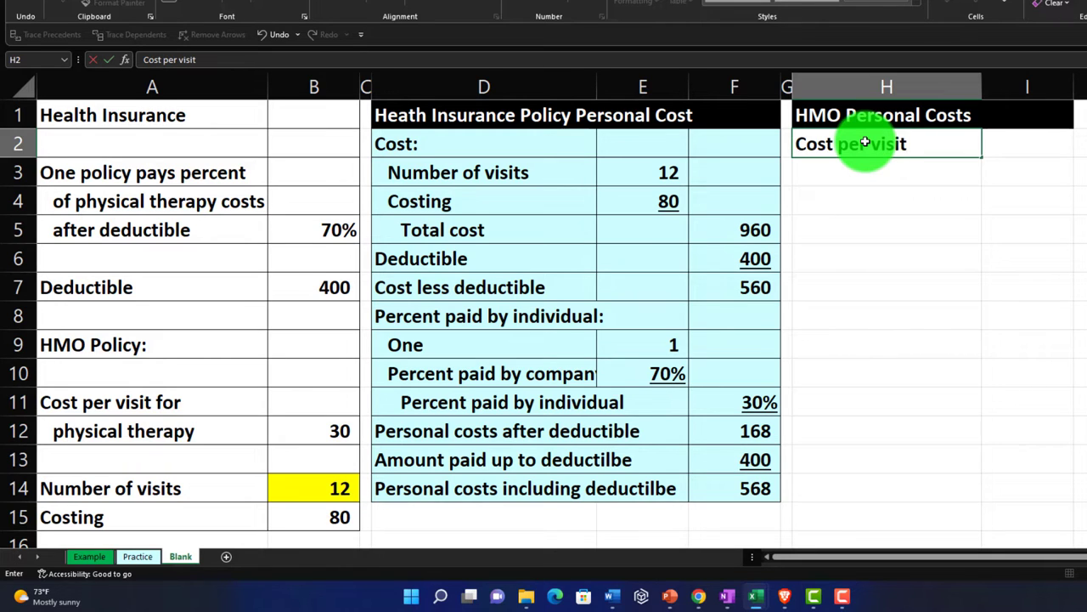
pyautogui.press('Tab')
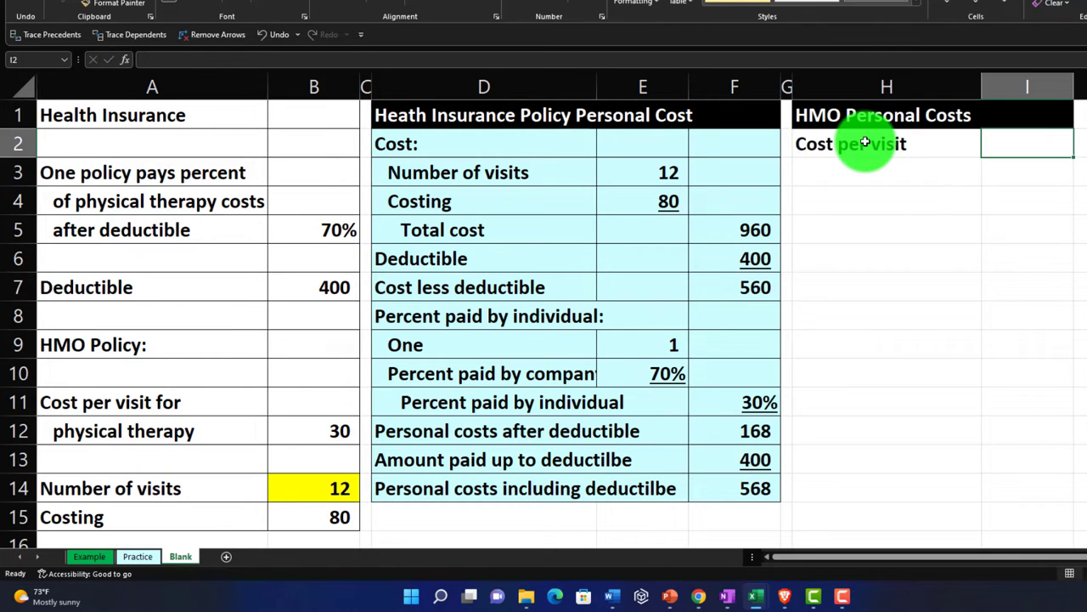
pyautogui.write('=')
pyautogui.press('Down')
pyautogui.press('Down')
pyautogui.press('Down')
pyautogui.press('Down')
pyautogui.press('Down')
pyautogui.press('Down')
pyautogui.press('Down')
pyautogui.press('Down')
pyautogui.press('Down')
pyautogui.press('Down')
pyautogui.press('Down')
pyautogui.press('Down')
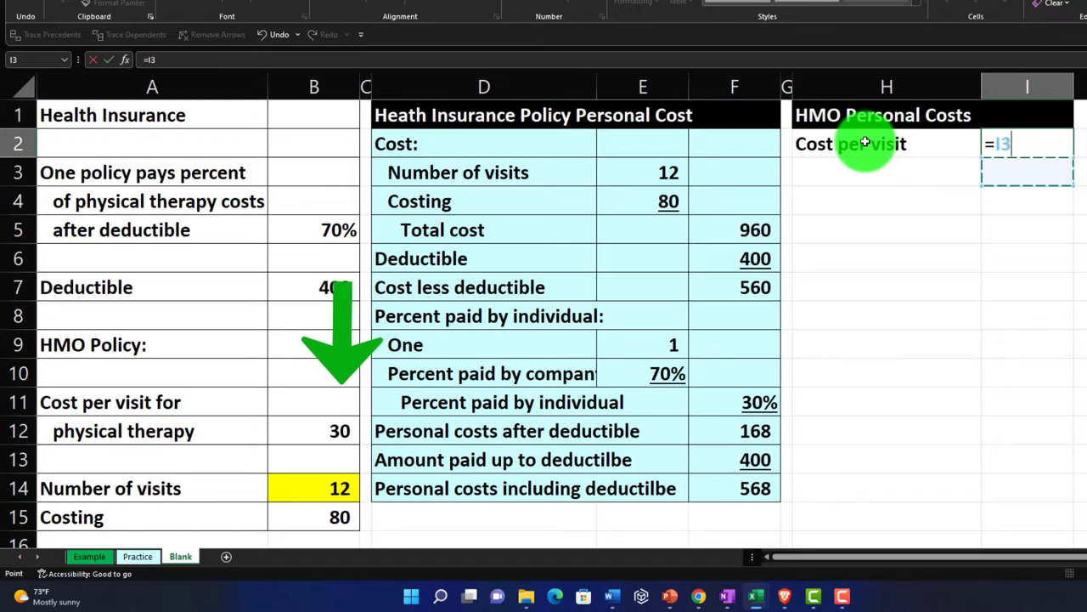
pyautogui.press('Left')
pyautogui.press('Left')
pyautogui.press('Left')
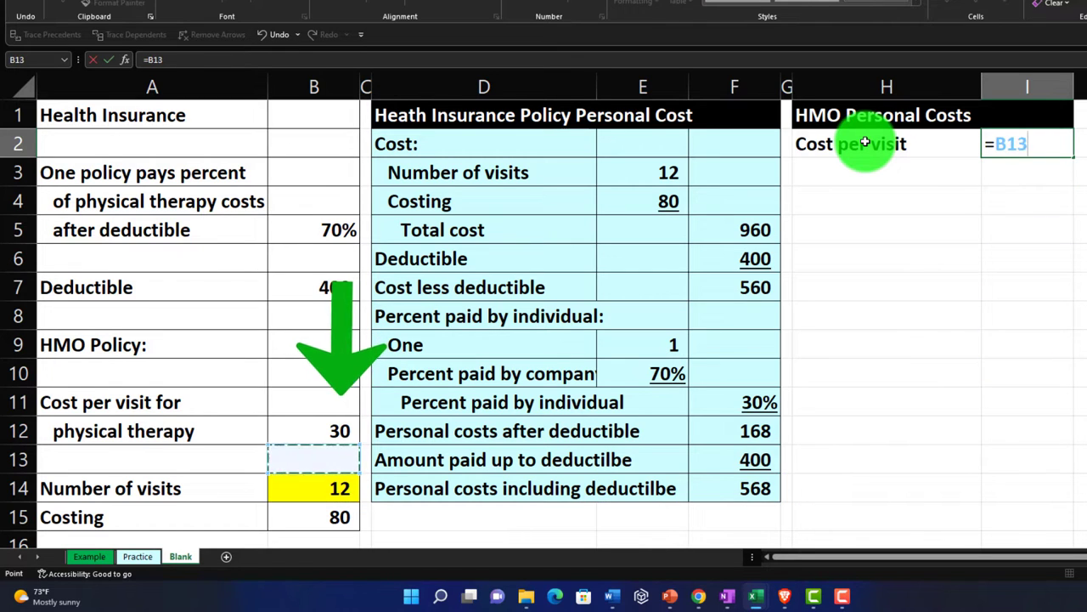
pyautogui.press('Up')
pyautogui.press('Return')
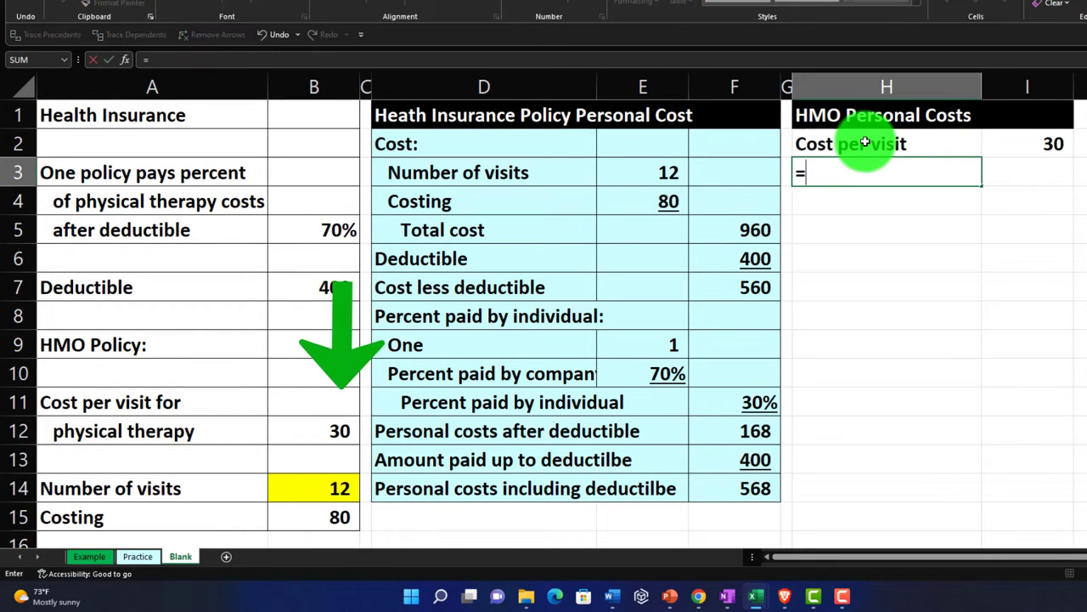
# Link H3 to the "Number of visits" label in A14.
pyautogui.press('Down')
pyautogui.press('Down')
pyautogui.press('Down')
pyautogui.press('Down')
pyautogui.press('Down')
pyautogui.press('Down')
pyautogui.press('Down')
pyautogui.press('Down')
pyautogui.press('Down')
pyautogui.press('Down')
pyautogui.press('Left')
pyautogui.press('Left')
pyautogui.press('Left')
pyautogui.press('Left')
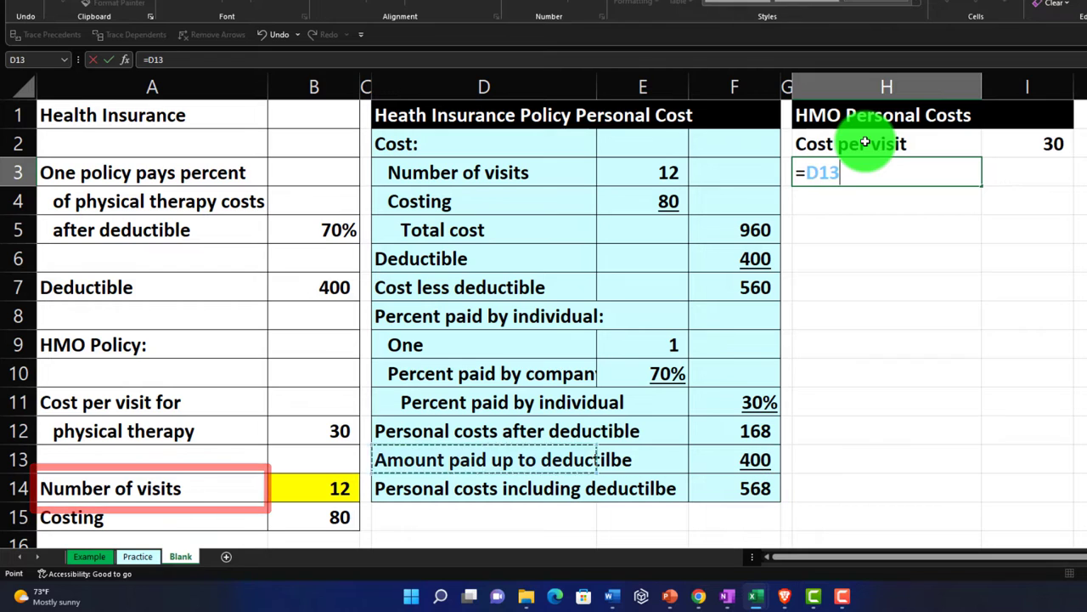
pyautogui.press('Left')
pyautogui.press('Left')
pyautogui.press('Left')
pyautogui.press('Down')
pyautogui.press('Tab')
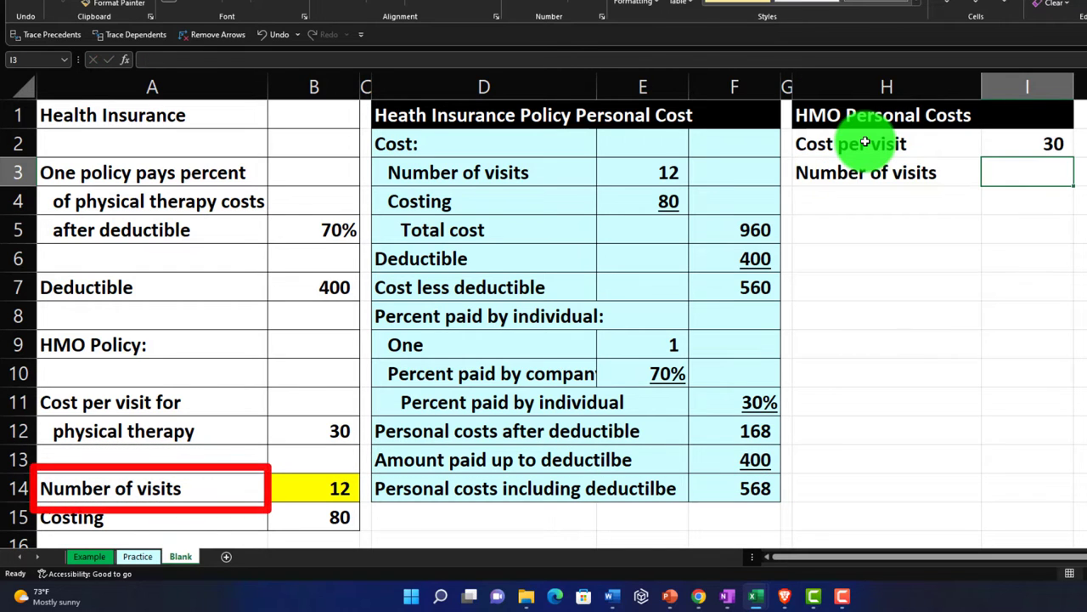
# Link I3 to the number of visits in B14 and underline the value.
pyautogui.write('=')
pyautogui.press('Down')
pyautogui.press('Down')
pyautogui.press('Down')
pyautogui.press('Down')
pyautogui.press('Down')
pyautogui.press('Down')
pyautogui.press('Down')
pyautogui.press('Down')
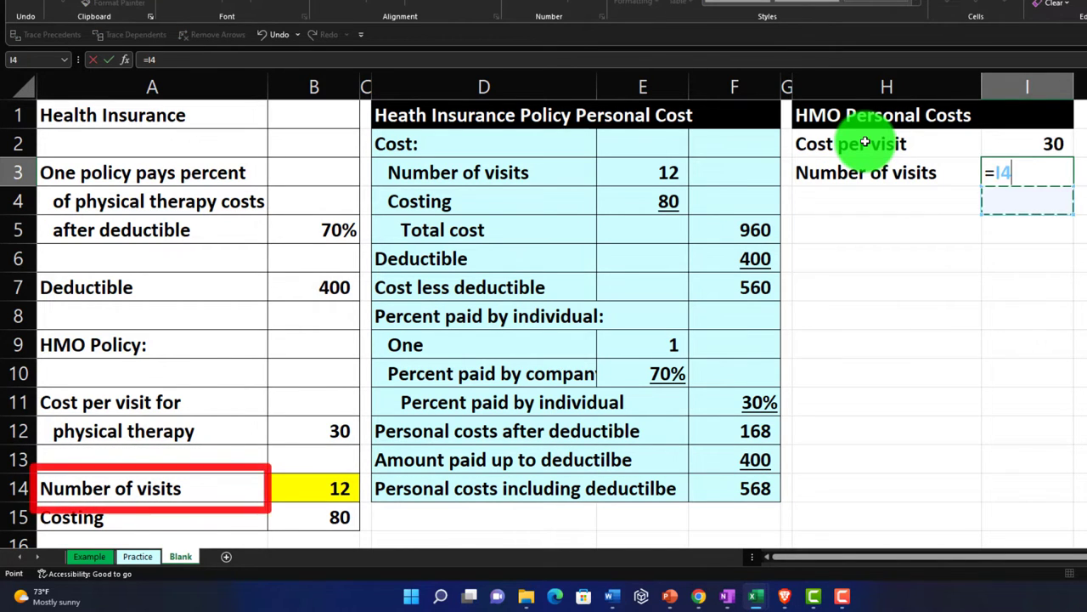
pyautogui.press('Left')
pyautogui.press('Left')
pyautogui.press('Left')
pyautogui.press('Left')
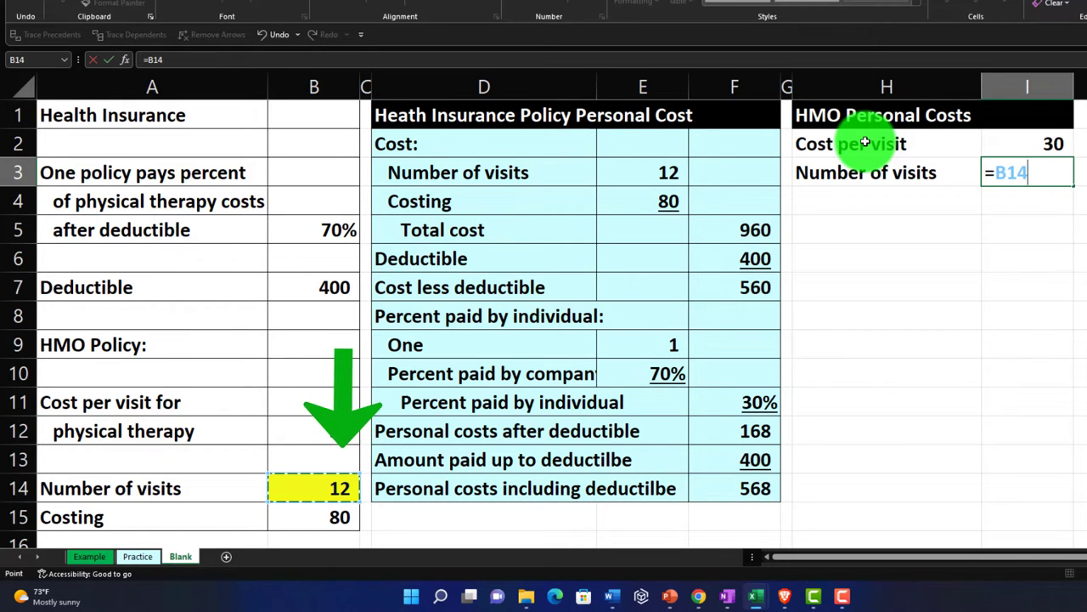
pyautogui.press('Return')
pyautogui.press('Right')
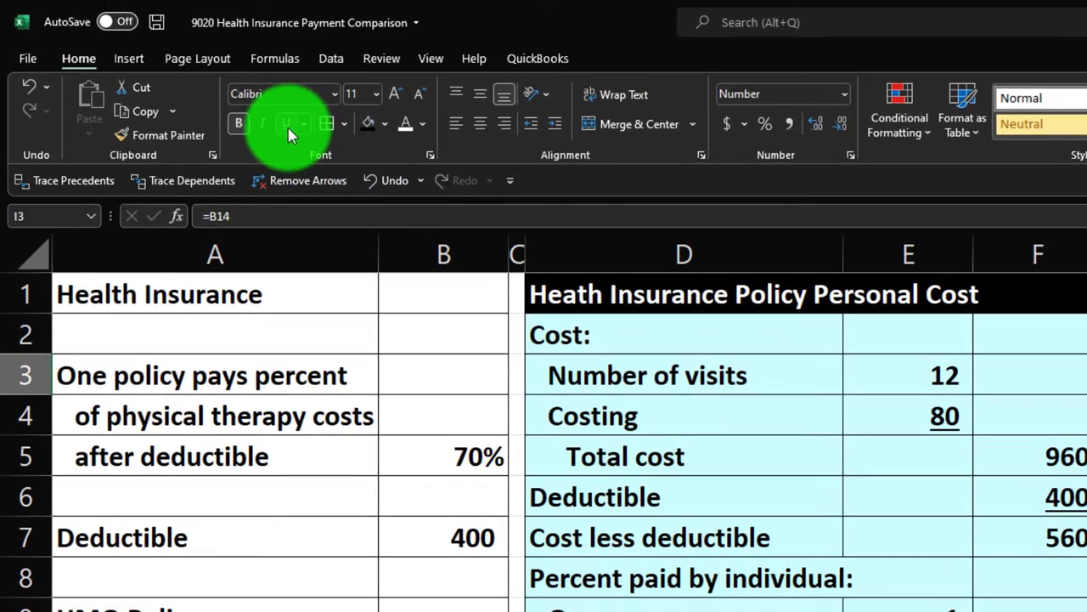
pyautogui.press('Return')
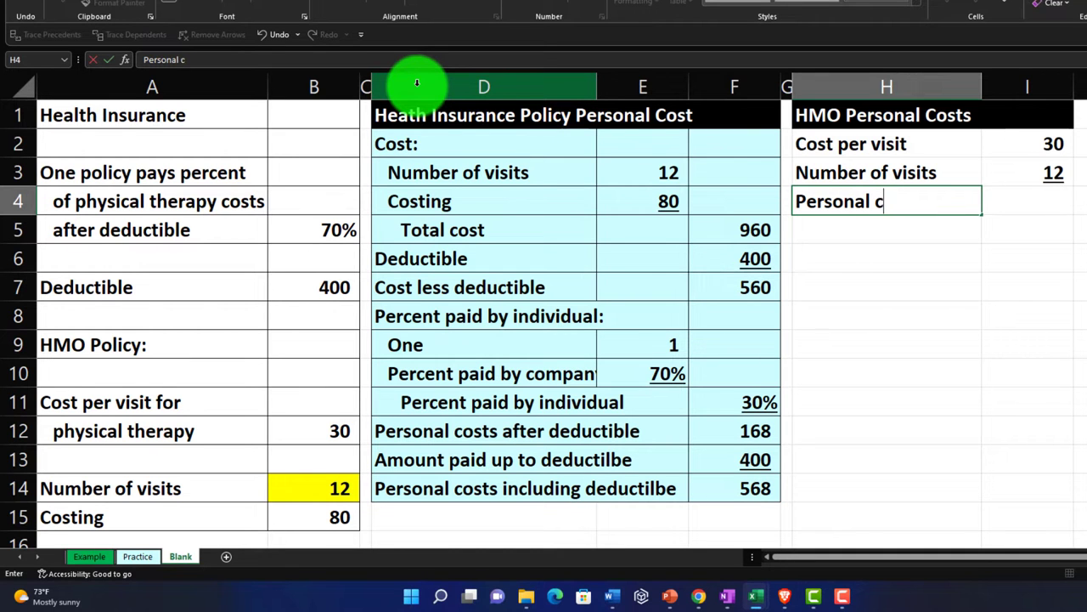
# Enter the label "Personal cost" in H4 and calculate it in I4 with the formula =I2*I3.
pyautogui.press('Tab')
pyautogui.write('=')
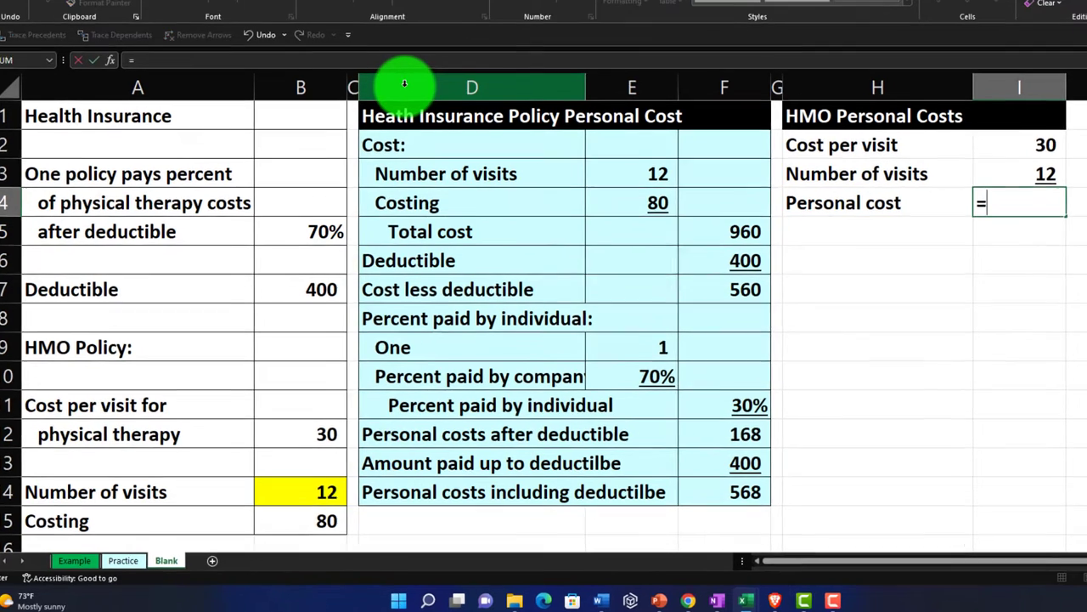
pyautogui.press('Up')
pyautogui.press('Up')
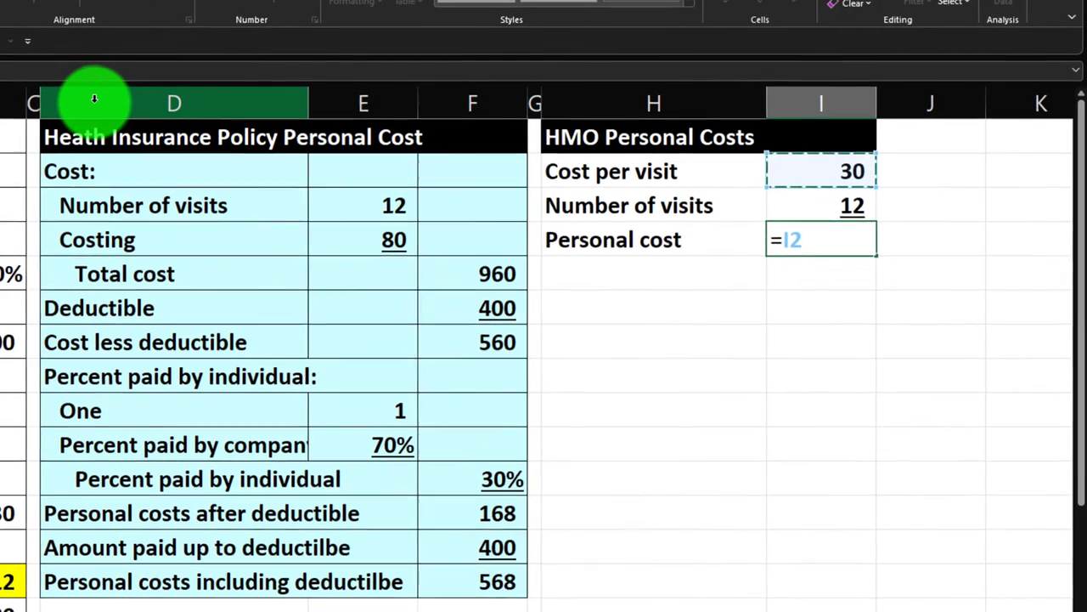
pyautogui.write('*')
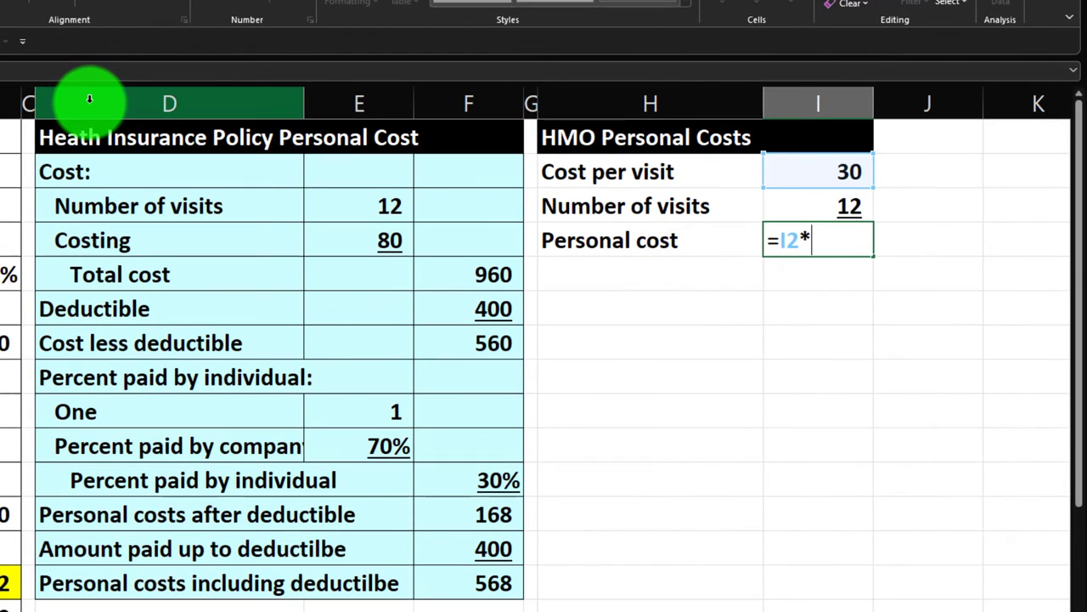
pyautogui.press('Return')
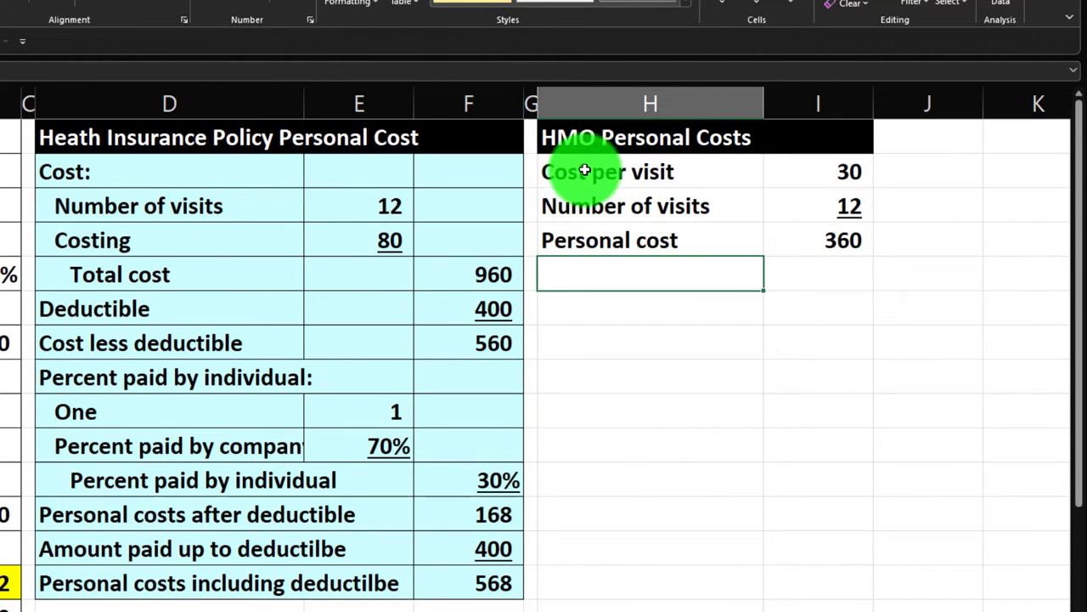
# Apply cell borders and the recently used light blue fill to the HMO calculation in H2:I4.
pyautogui.moveTo(584, 170); pyautogui.dragTo(781, 231)
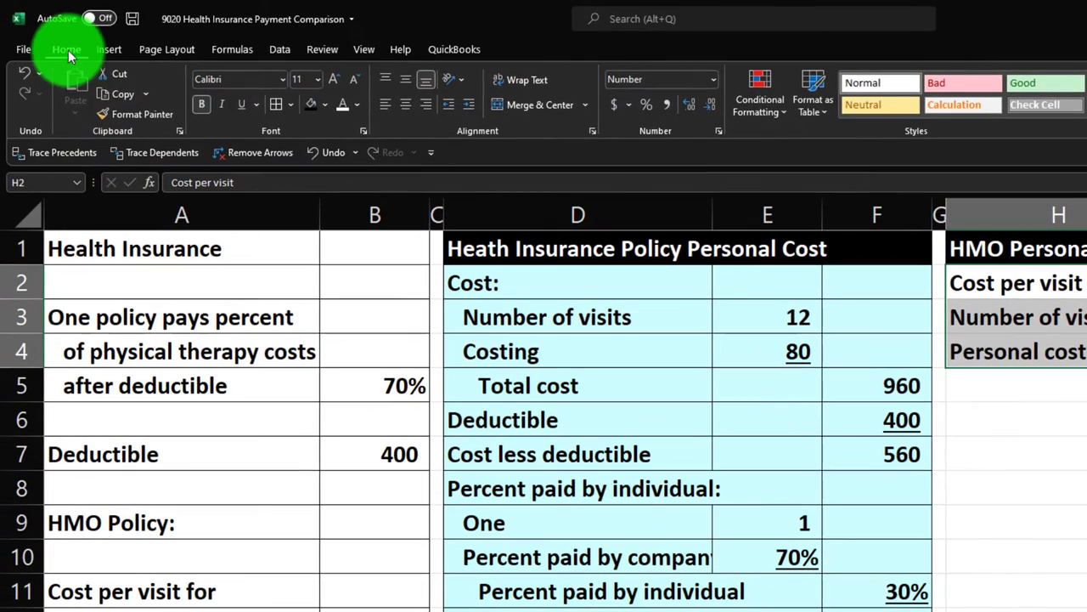
pyautogui.click(325, 111)
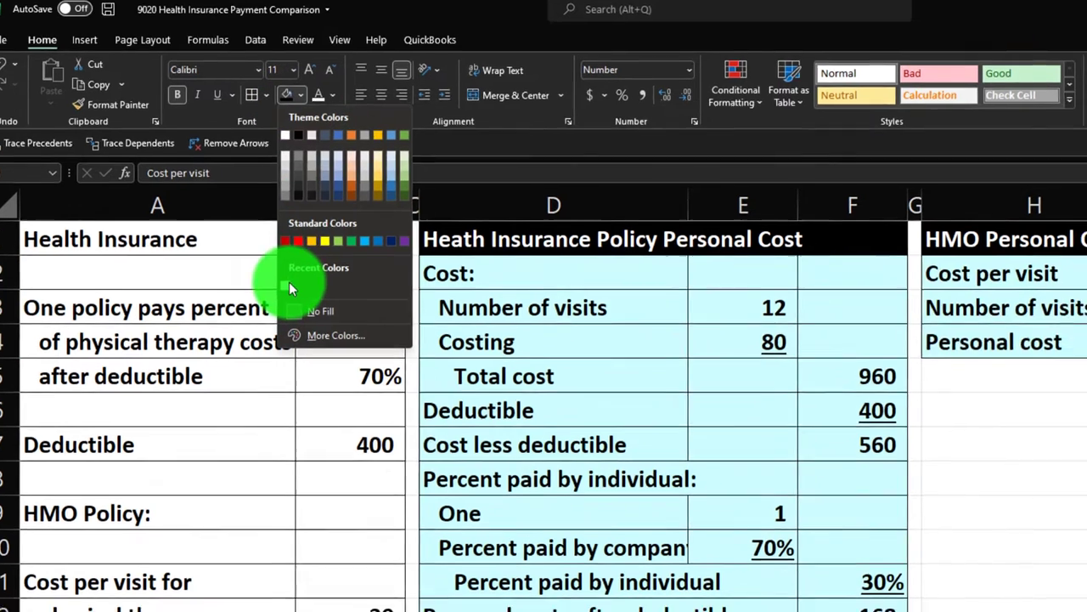
pyautogui.click(289, 289)
# Enter the label "Difference" in H6 and calculate the policy cost difference in I6 with =F14-I4.
pyautogui.click(976, 419)
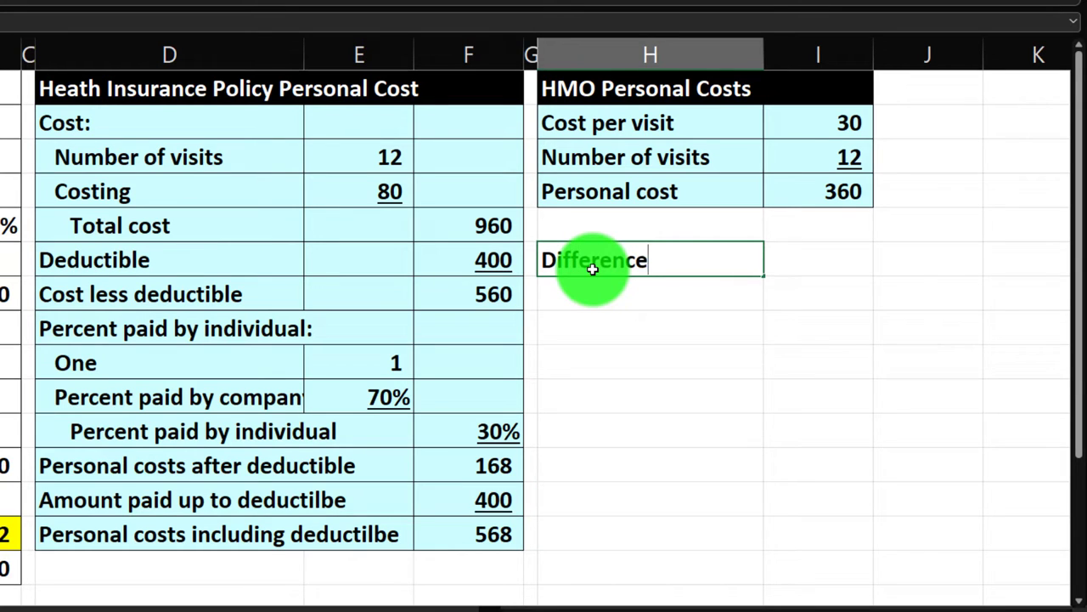
pyautogui.press('Tab')
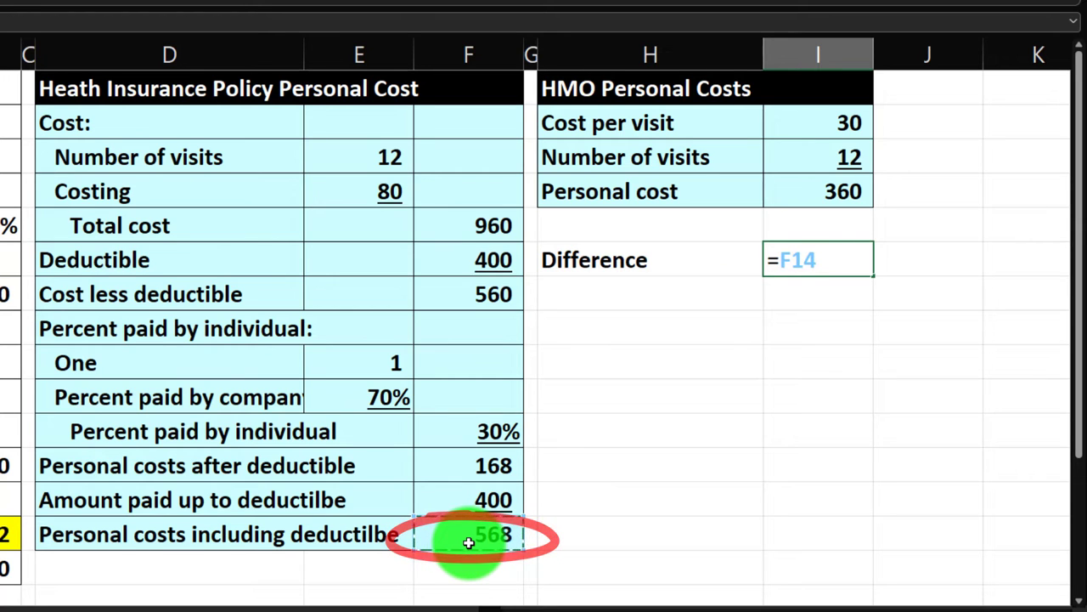
pyautogui.click(824, 191)
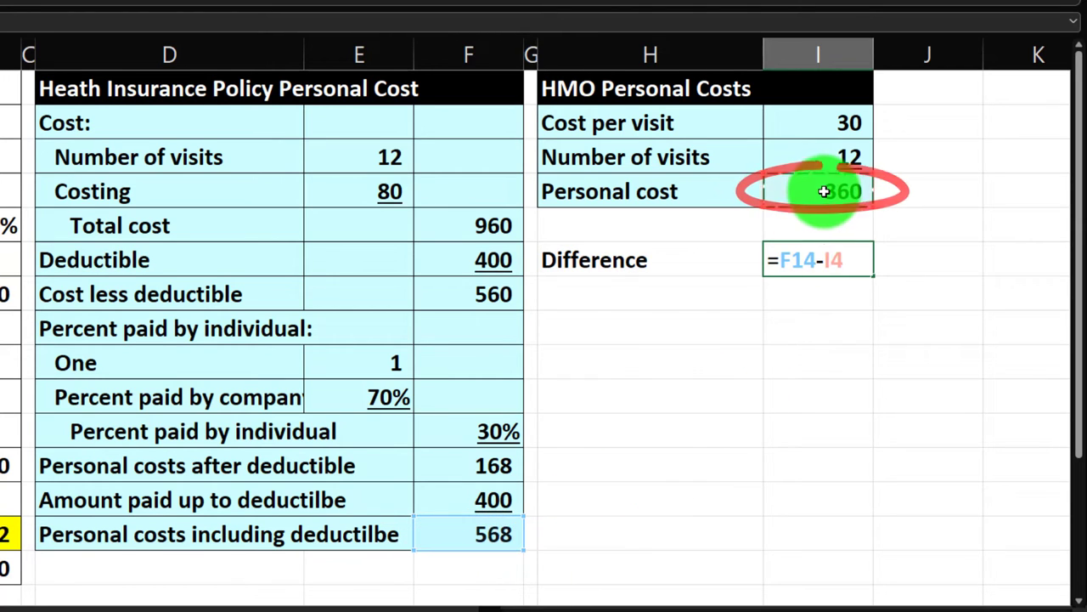
pyautogui.press('Return')
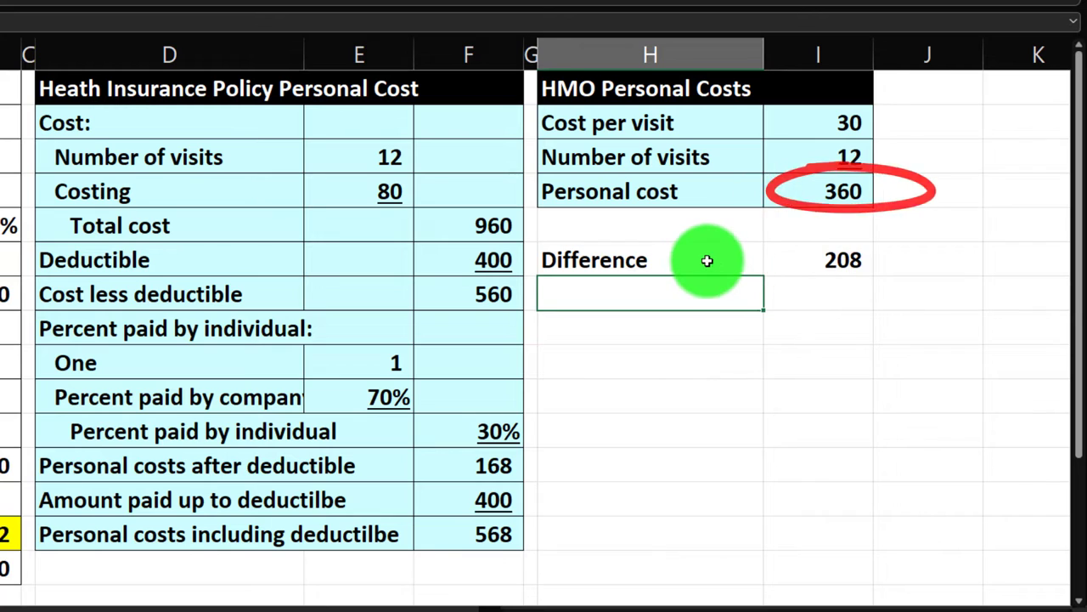
# Apply borders and the same light blue fill to the difference row in H6:I6.
pyautogui.click(758, 253)
pyautogui.moveTo(758, 253); pyautogui.dragTo(773, 252)
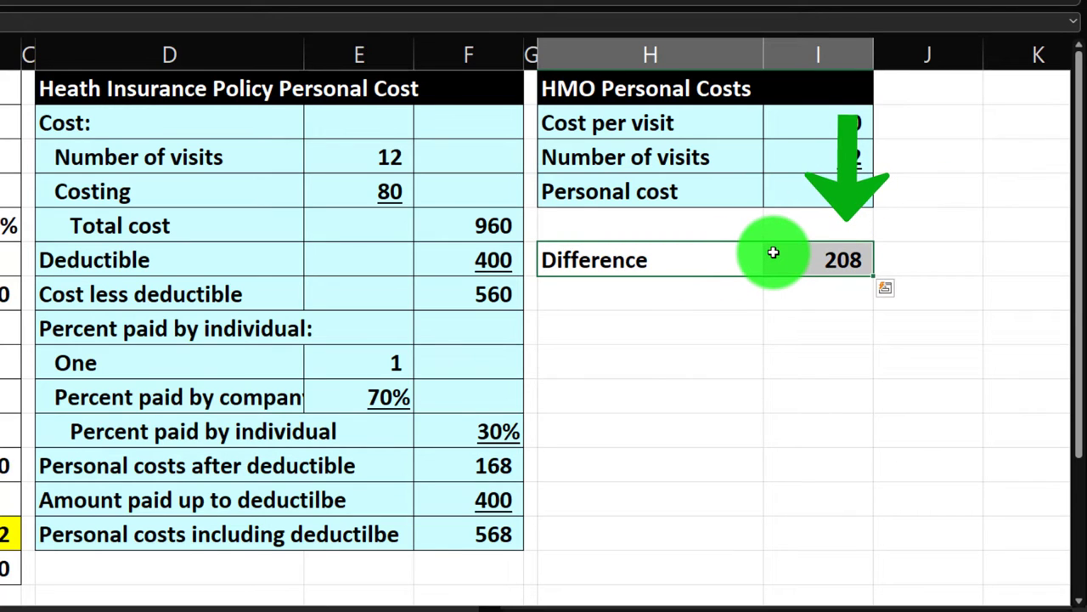
pyautogui.press('F4')
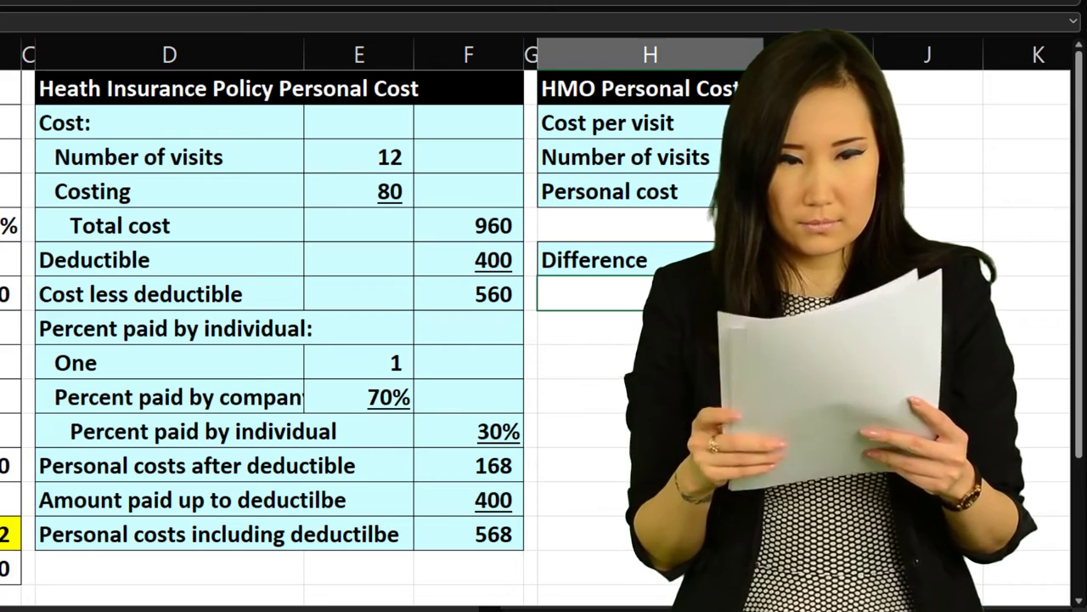
pyautogui.click(712, 299)
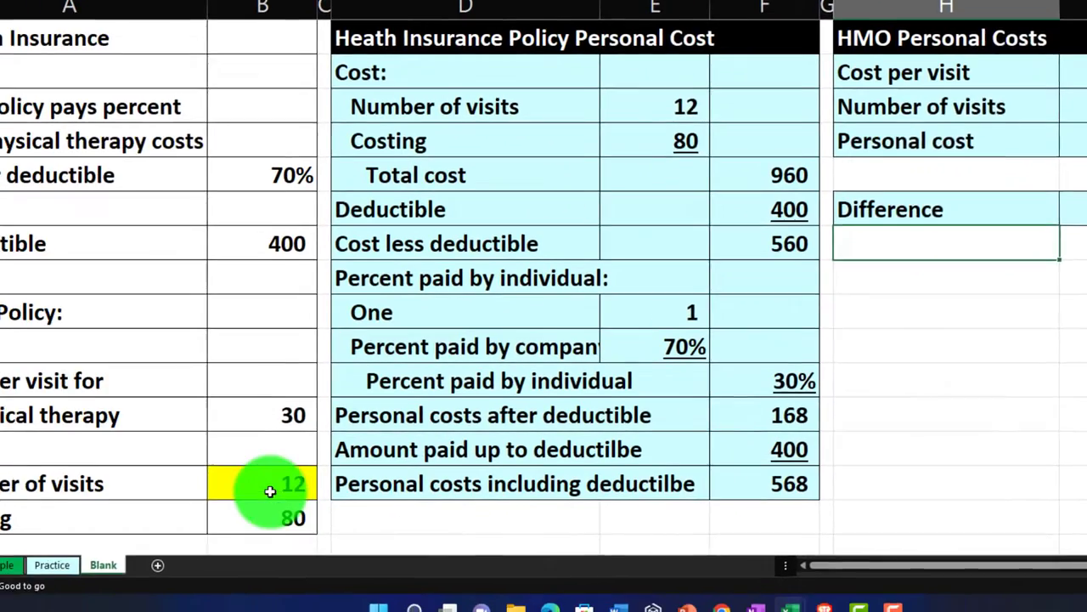
pyautogui.click(269, 491)
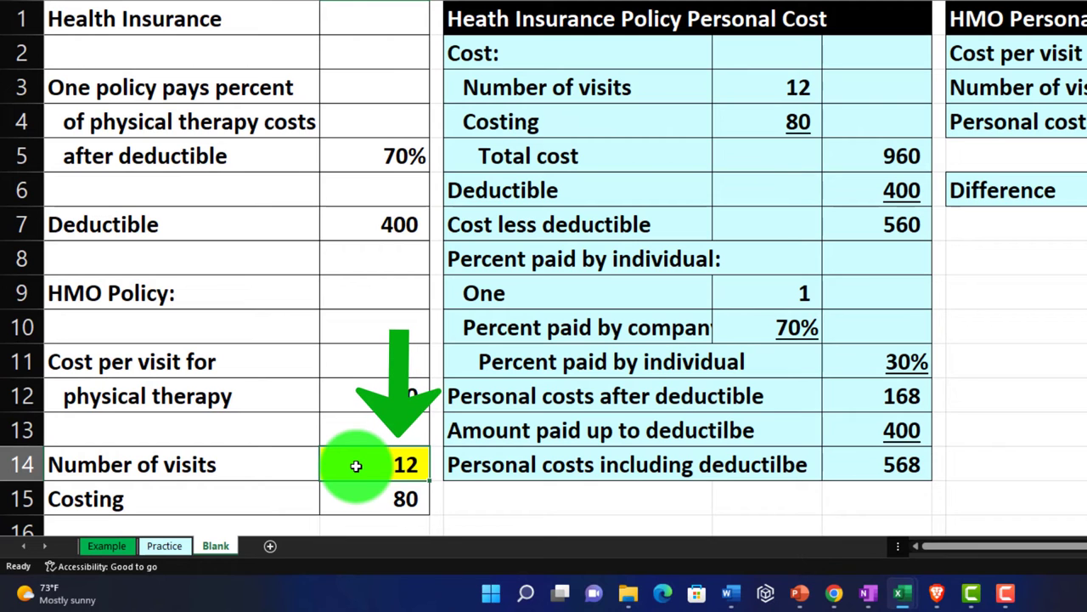
pyautogui.scroll(-1, 355, 467)
pyautogui.click(337, 482)
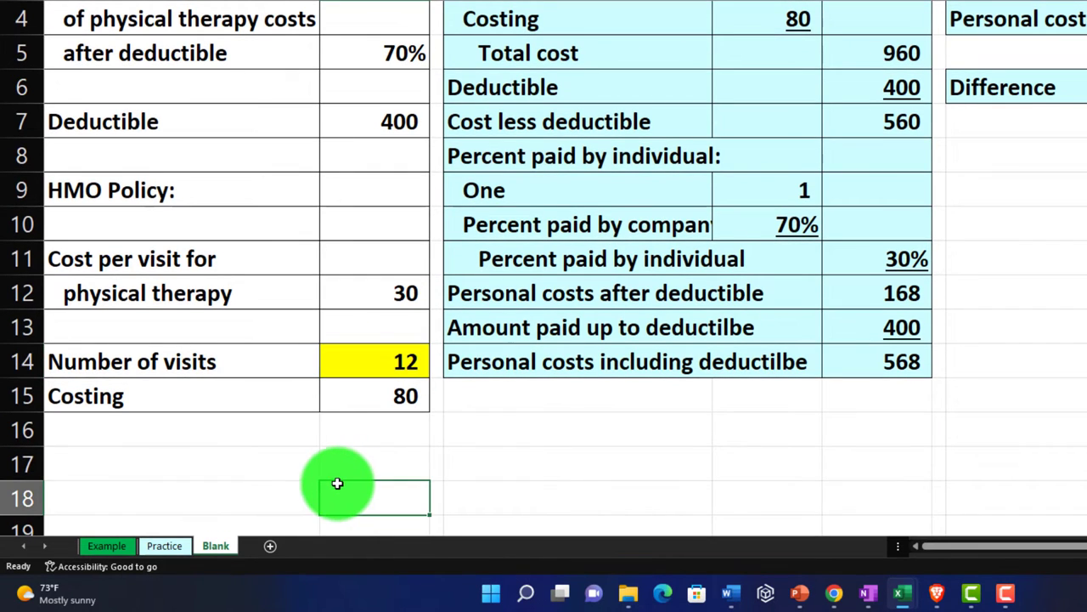
pyautogui.write('=B14')
pyautogui.press('Return')
pyautogui.scroll(1, 337, 480)
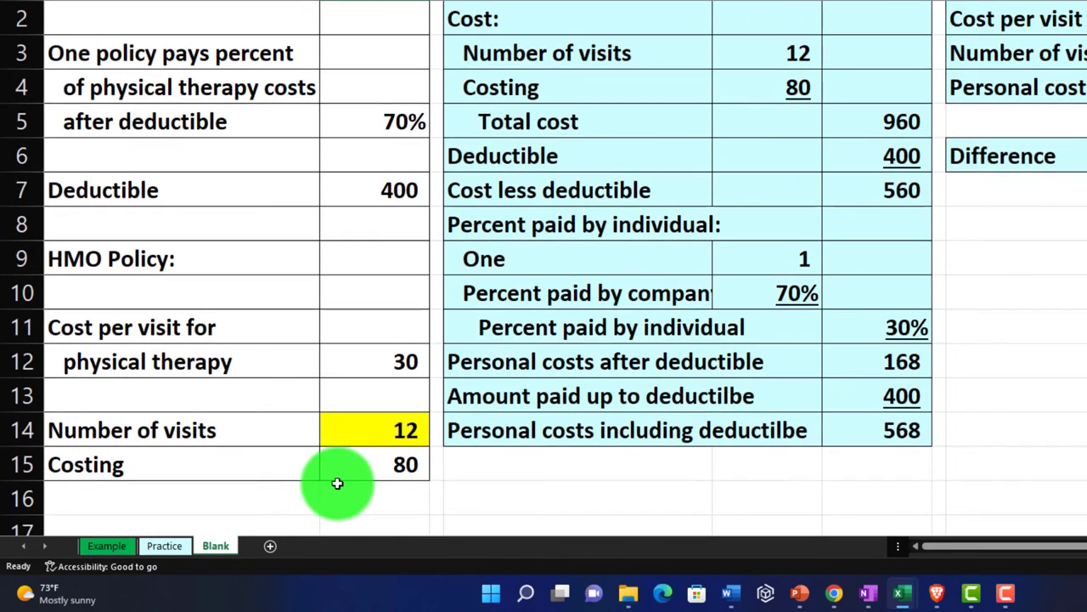
# Change the number of visits in B14 to 4 to test the policy comparison.
pyautogui.click(340, 471)
pyautogui.click(364, 434)
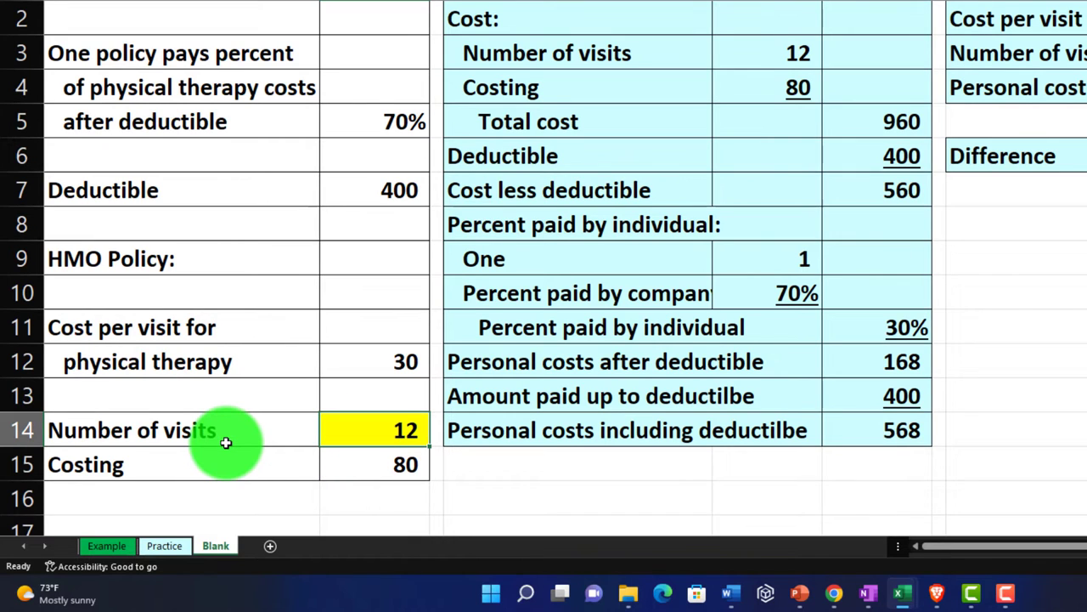
pyautogui.write('4')
pyautogui.press('Return')
pyautogui.press('Up')
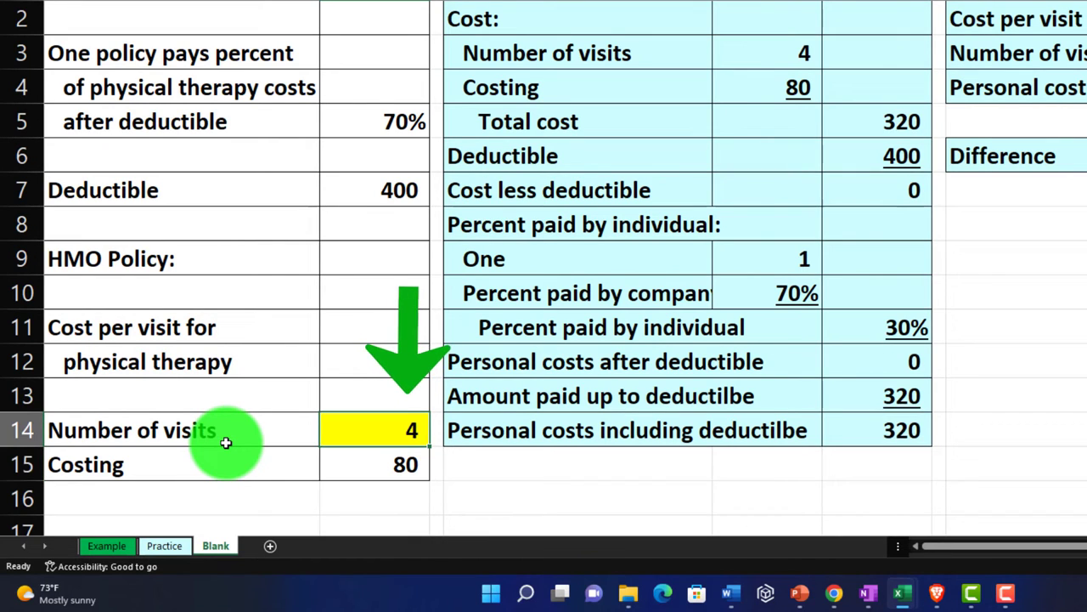
pyautogui.scroll(1, 879, 422)
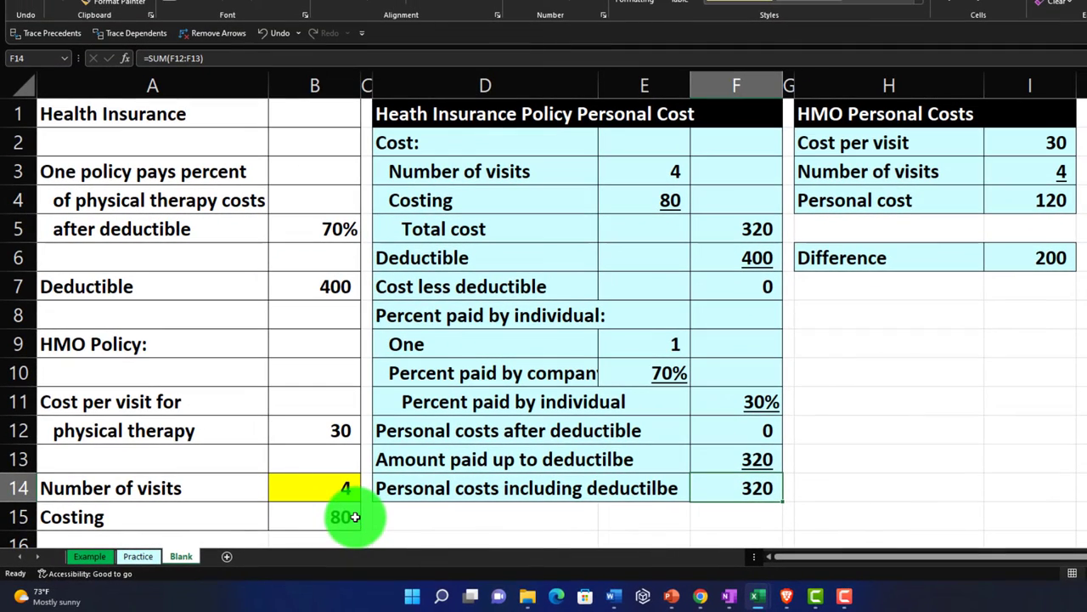
pyautogui.click(326, 491)
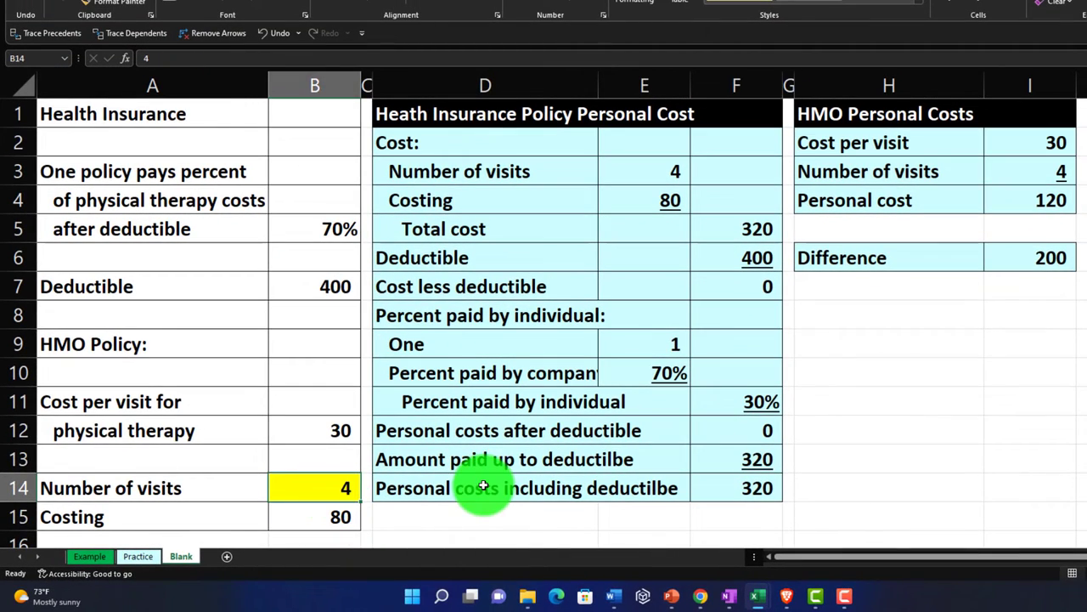
# Test the policy comparison by setting the number of visits in B14 to 6, 1, 12 and 50 in turn.
pyautogui.write('6')
pyautogui.press('Return')
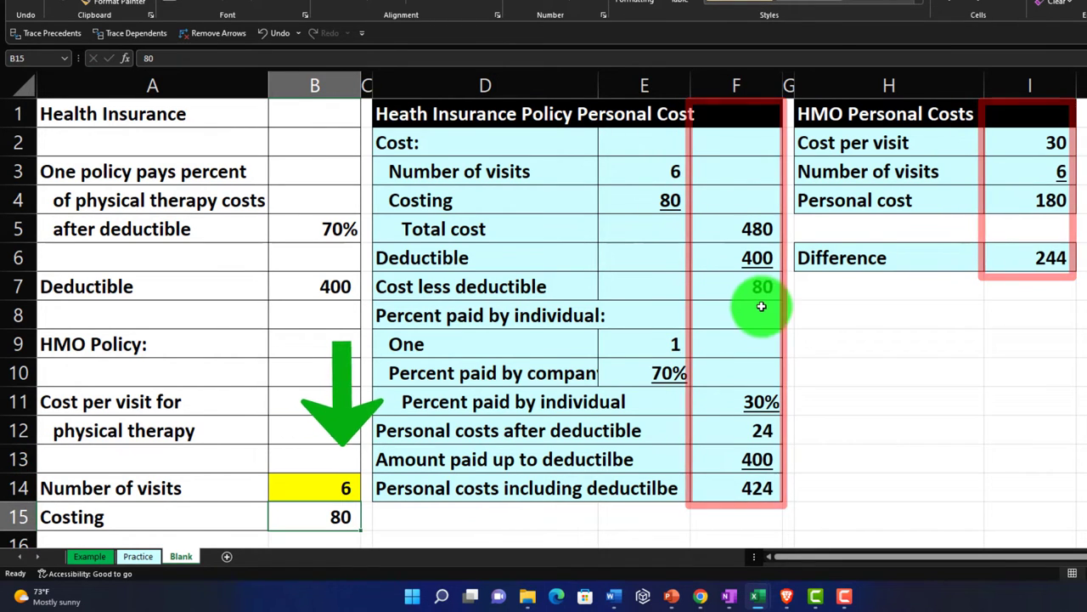
pyautogui.click(307, 484)
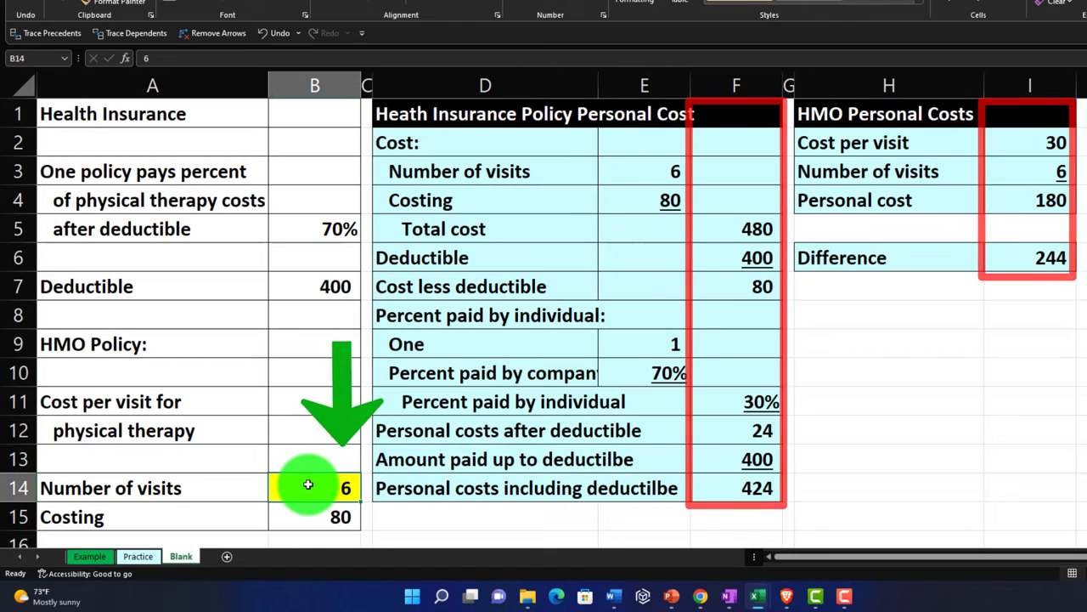
pyautogui.write('1')
pyautogui.press('Return')
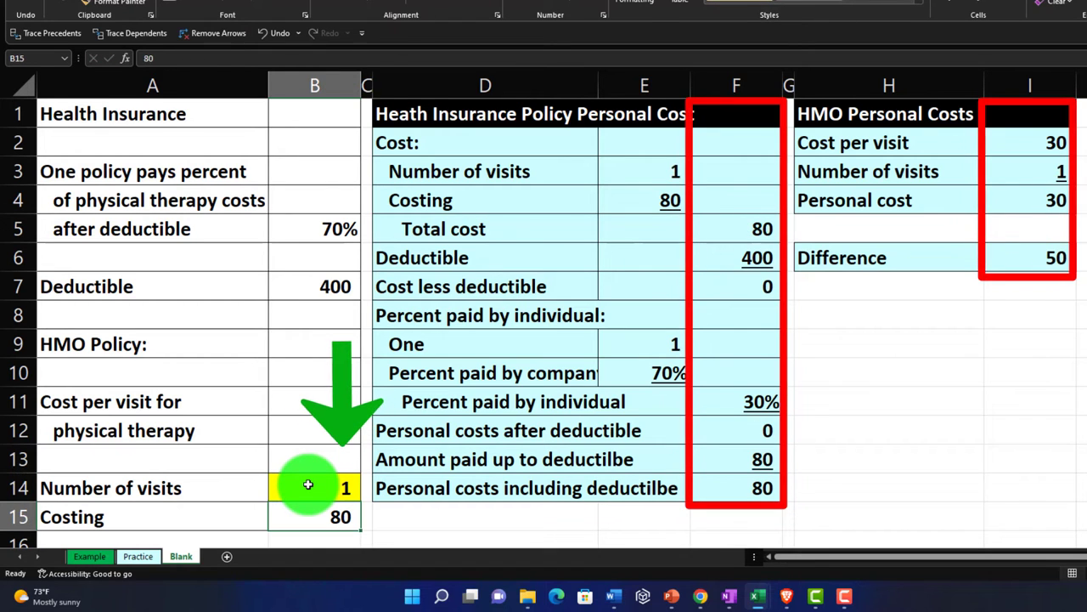
pyautogui.click(307, 484)
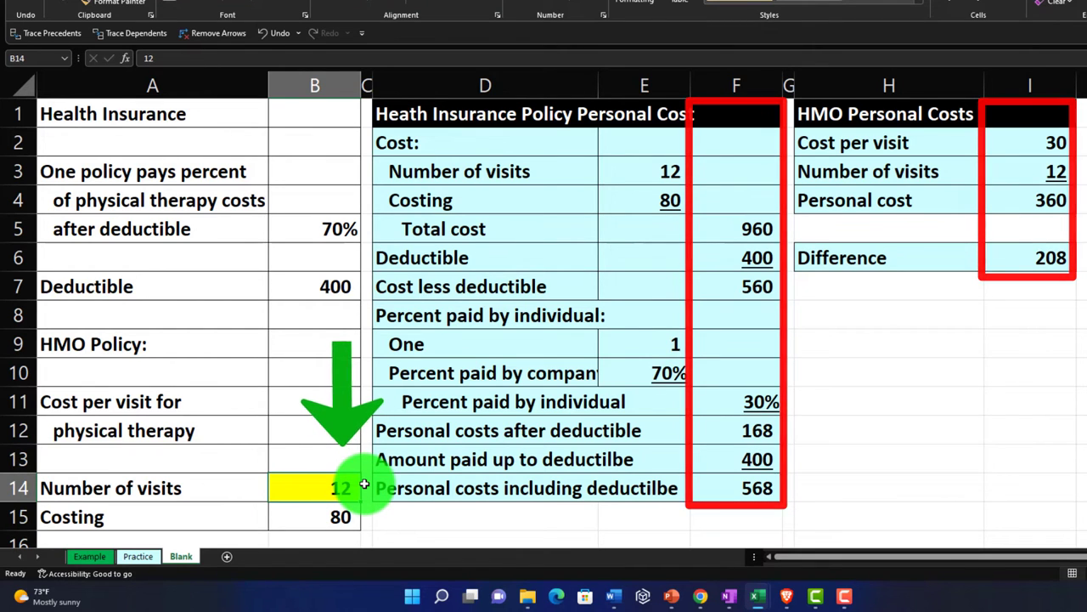
pyautogui.write('50')
pyautogui.press('Return')
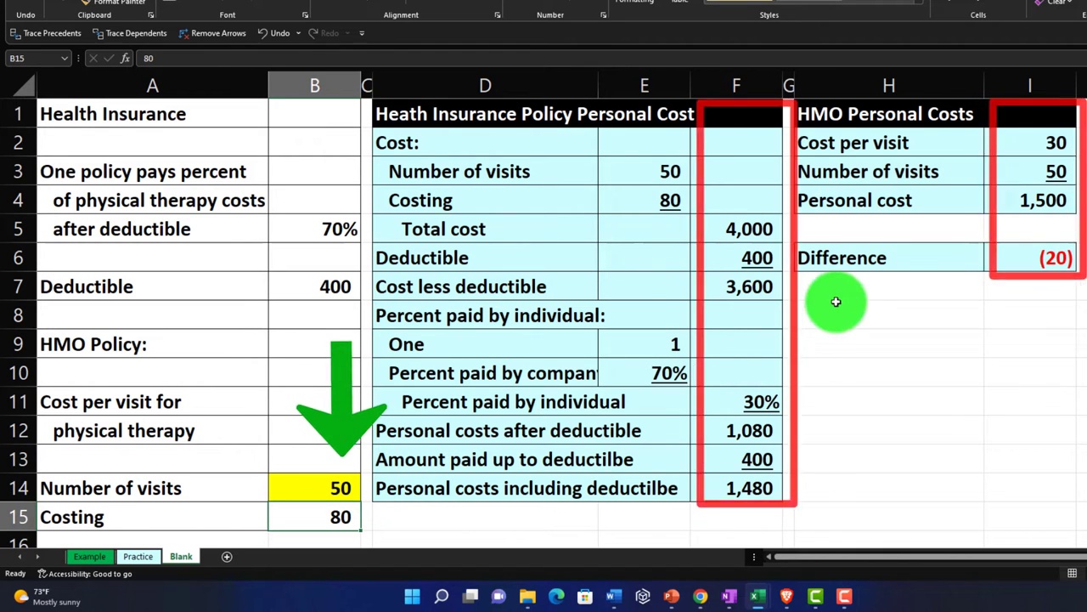
# Compare the HMO personal cost in I4 with the percentage policy's personal cost in F14 for the entered number of visits.
pyautogui.click(1033, 203)
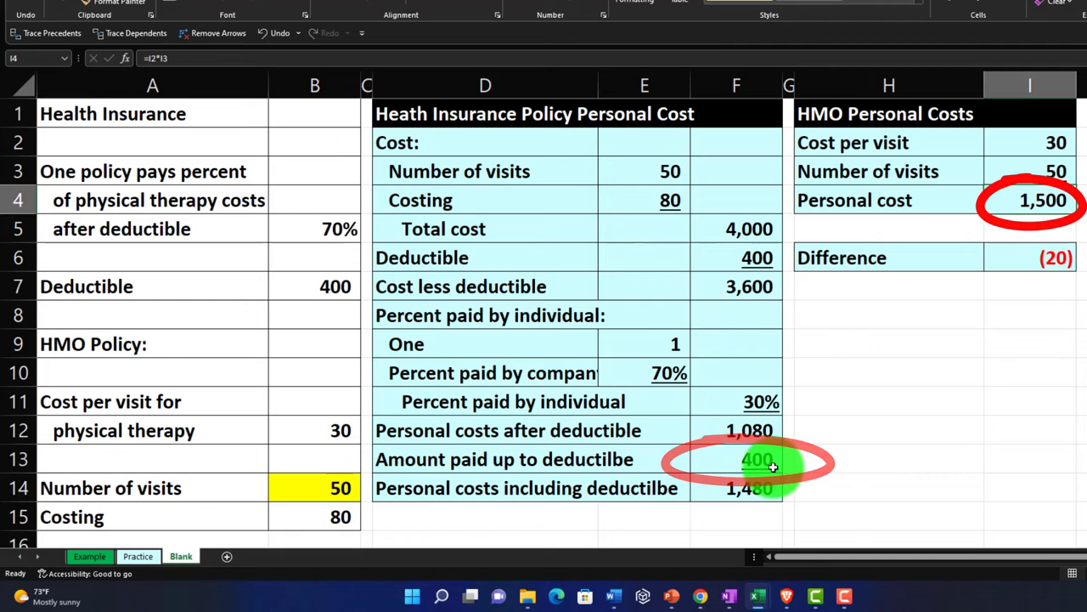
pyautogui.scroll(-1, 396, 468)
pyautogui.click(391, 446)
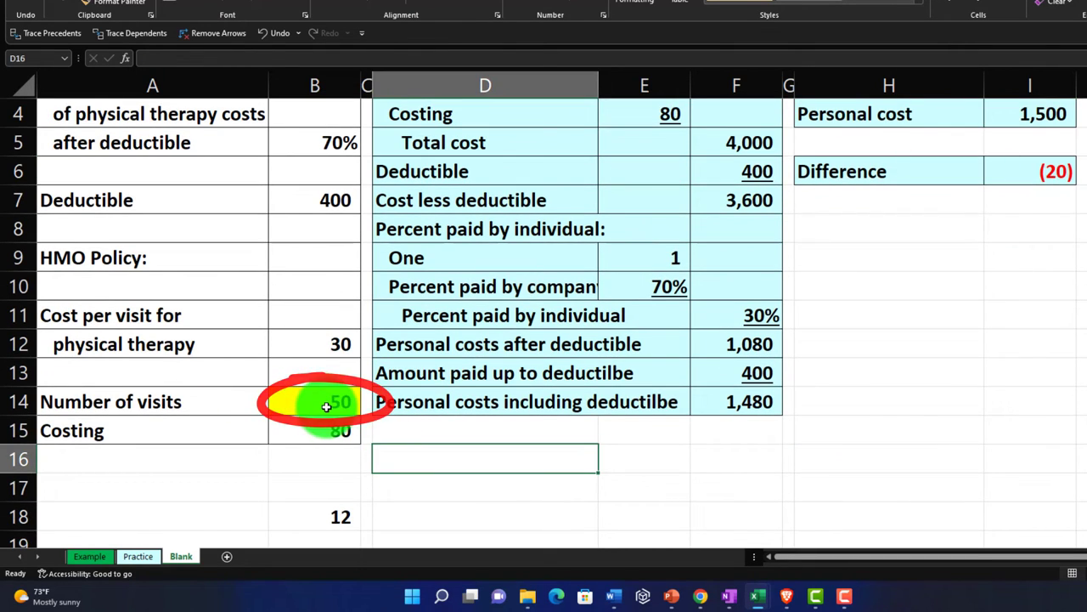
pyautogui.click(746, 402)
pyautogui.scroll(1, 813, 408)
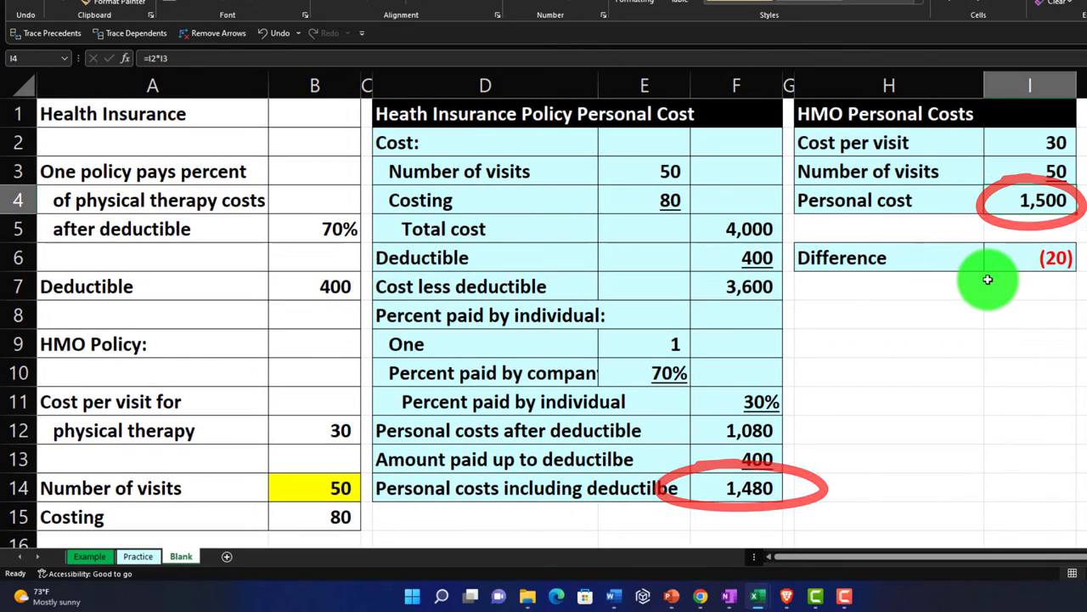
pyautogui.scroll(-1, 988, 280)
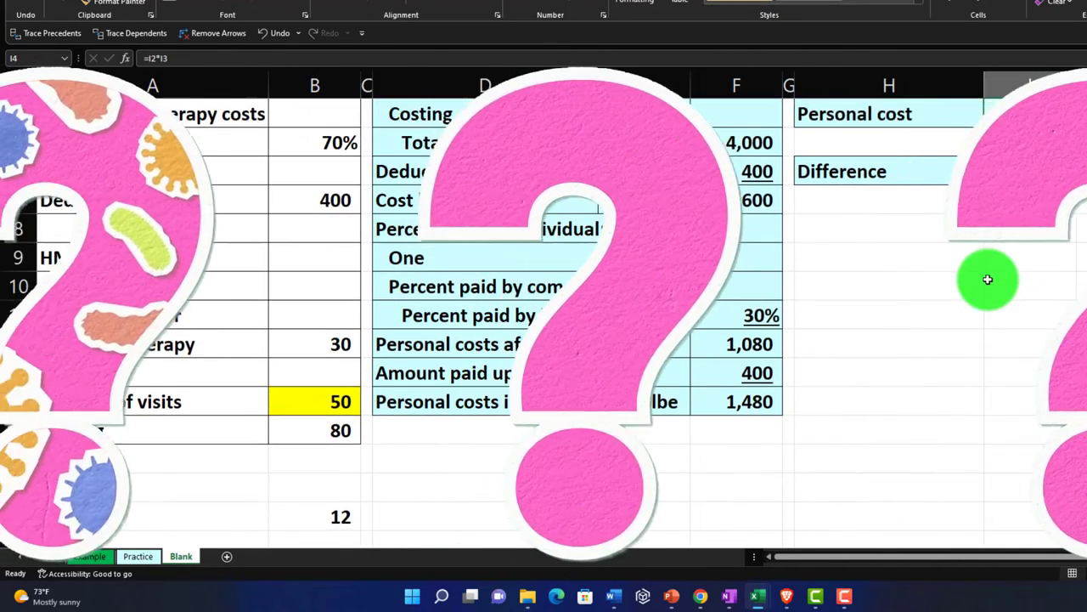
pyautogui.click(340, 395)
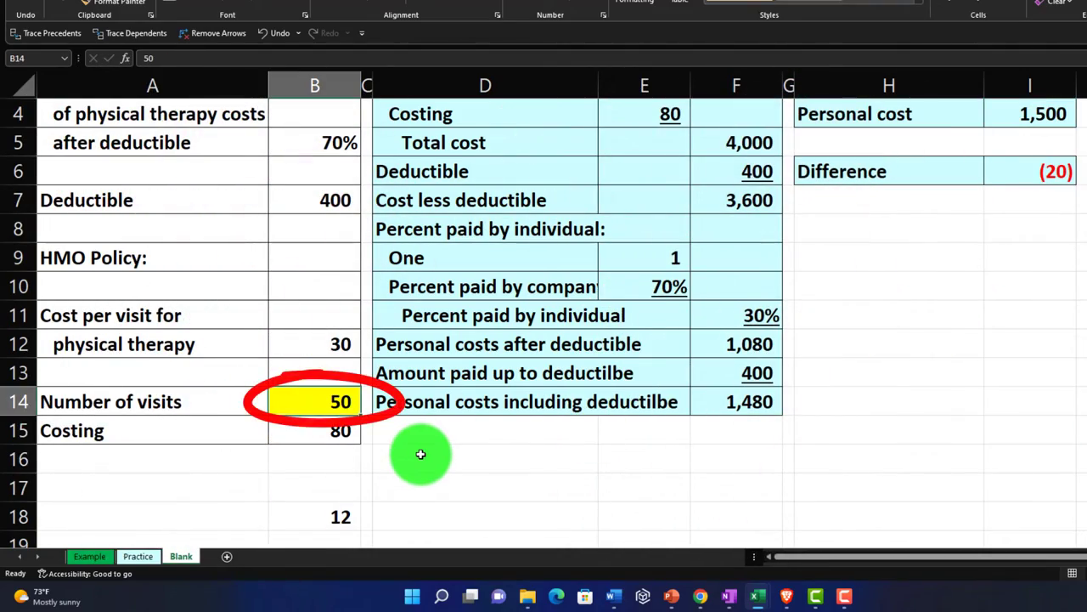
pyautogui.scroll(1, 421, 454)
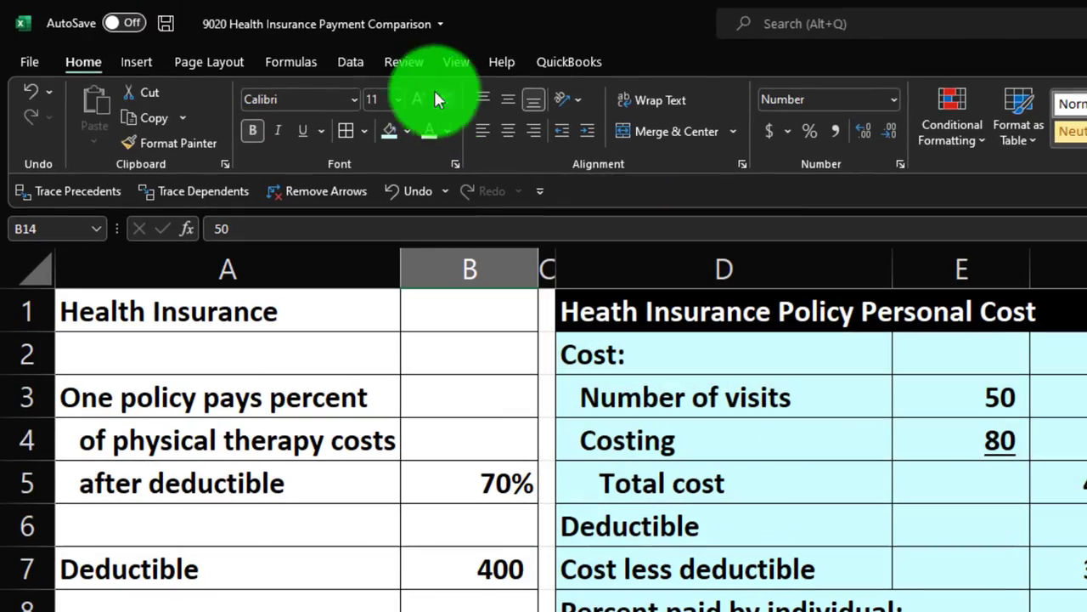
# Try Goal Seek to bring the difference in I6 to 0 by changing the number of visits in B14, and discard the solution.
pyautogui.click(350, 61)
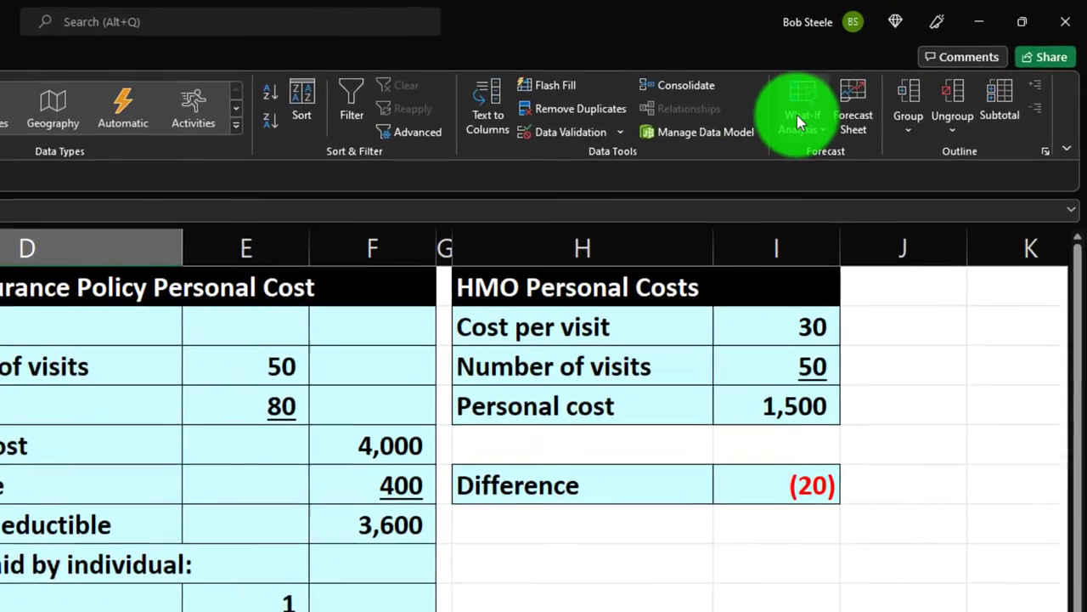
pyautogui.click(797, 115)
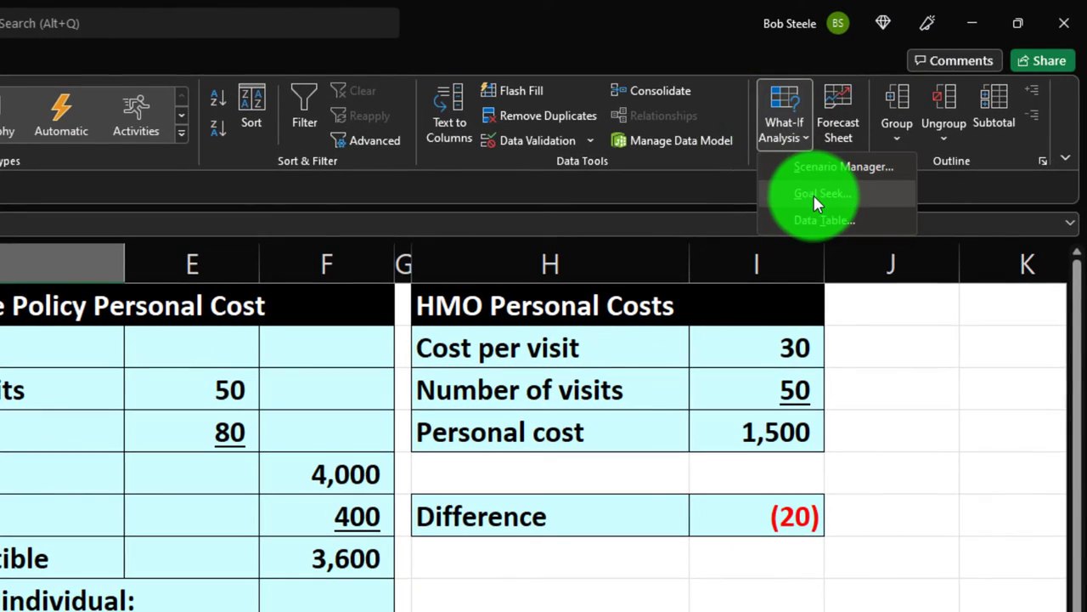
pyautogui.click(815, 195)
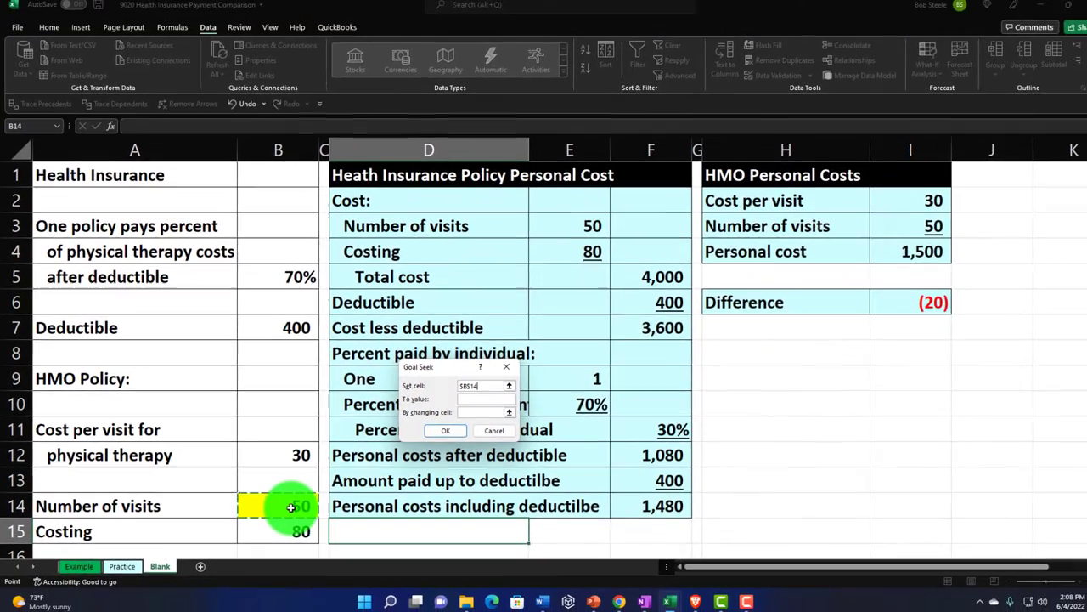
pyautogui.click(314, 507)
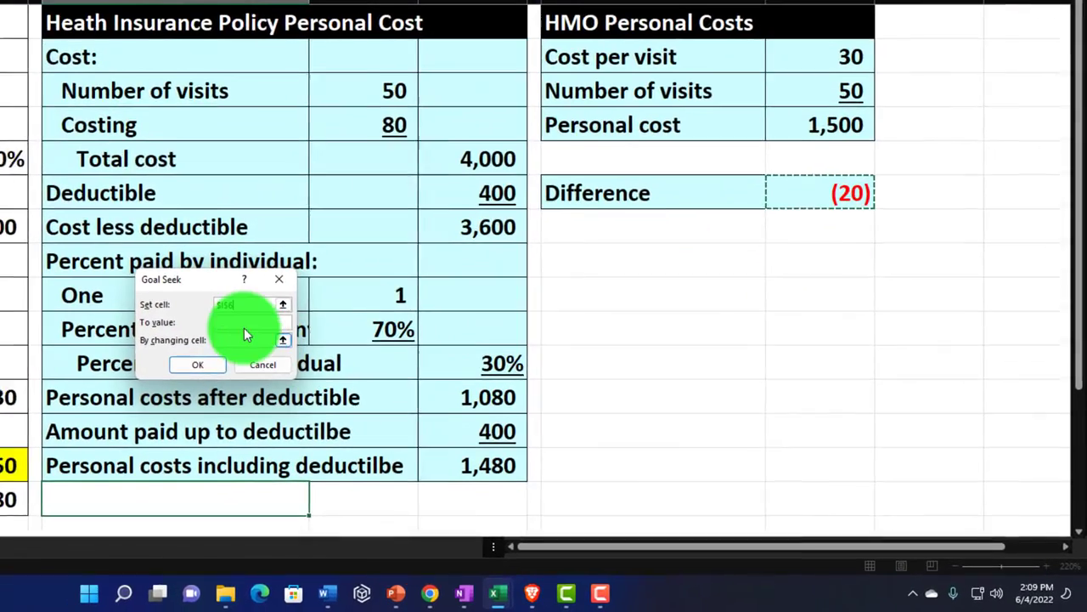
pyautogui.click(471, 402)
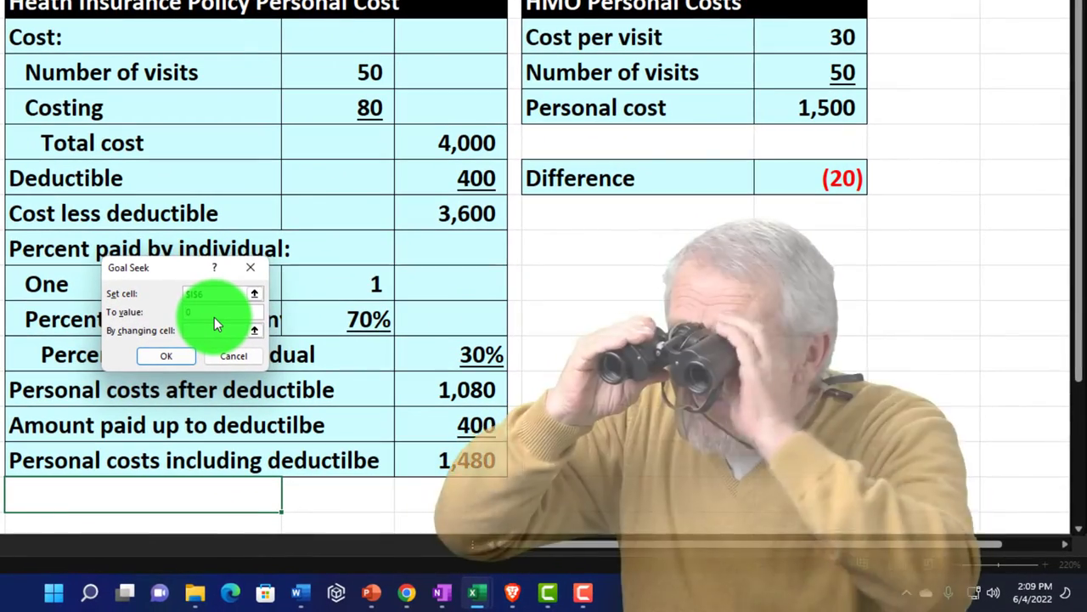
pyautogui.write('0')
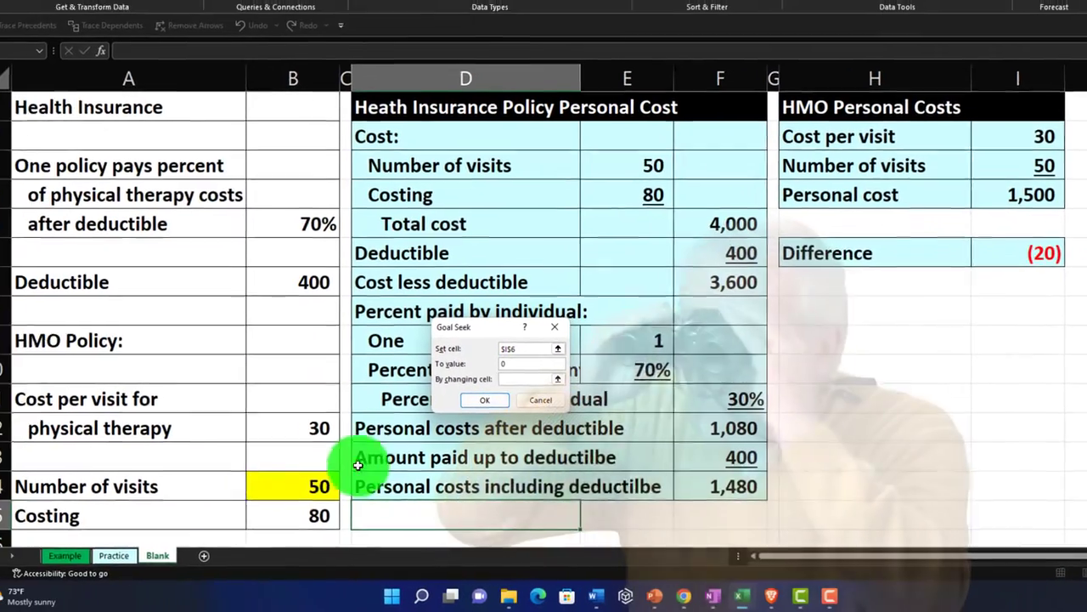
pyautogui.press('Tab')
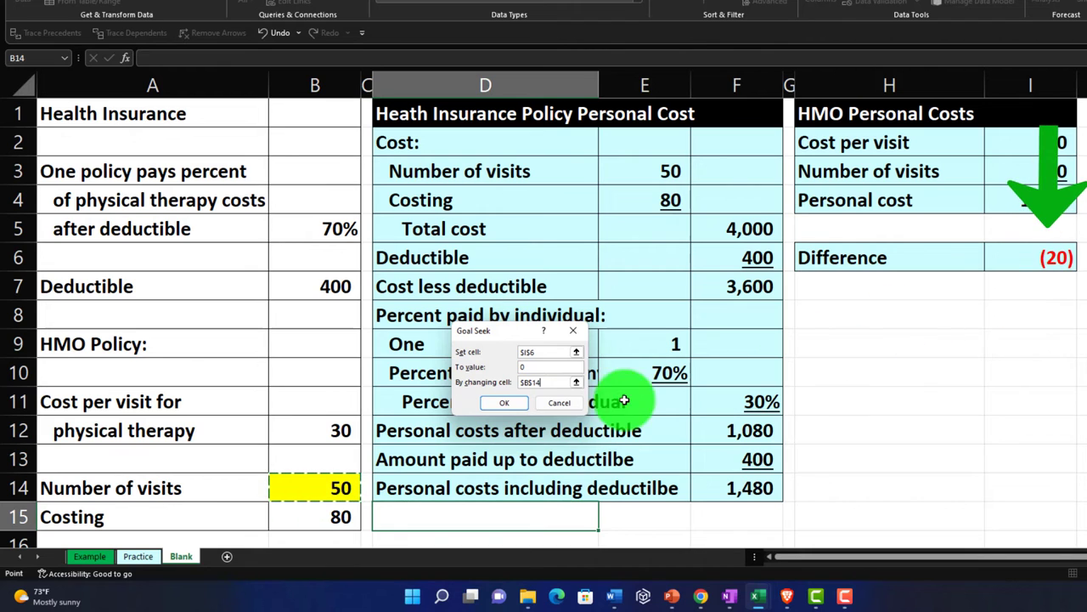
pyautogui.click(505, 404)
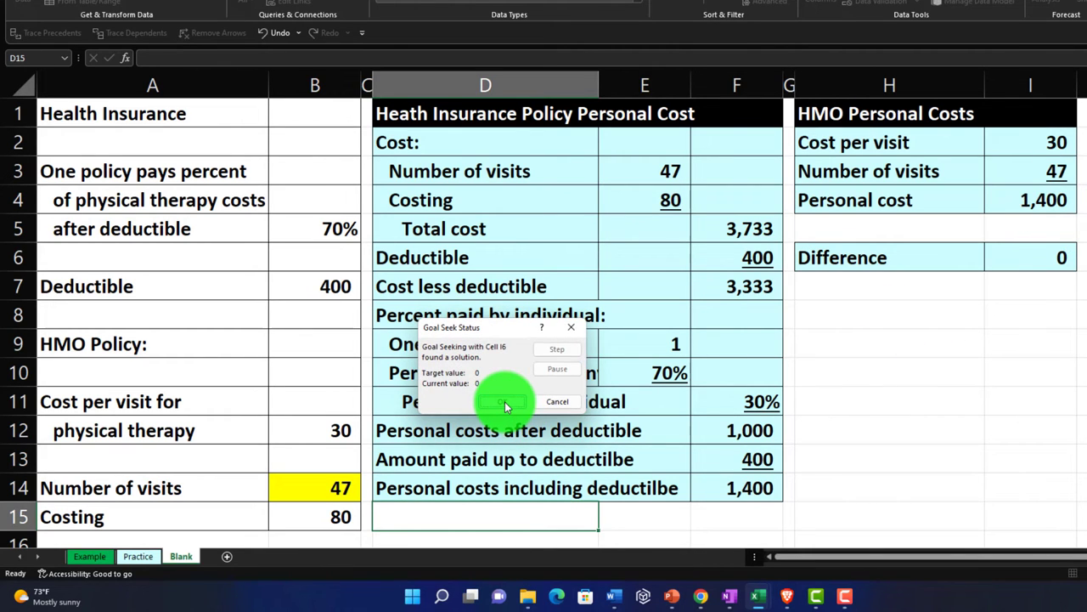
pyautogui.click(573, 332)
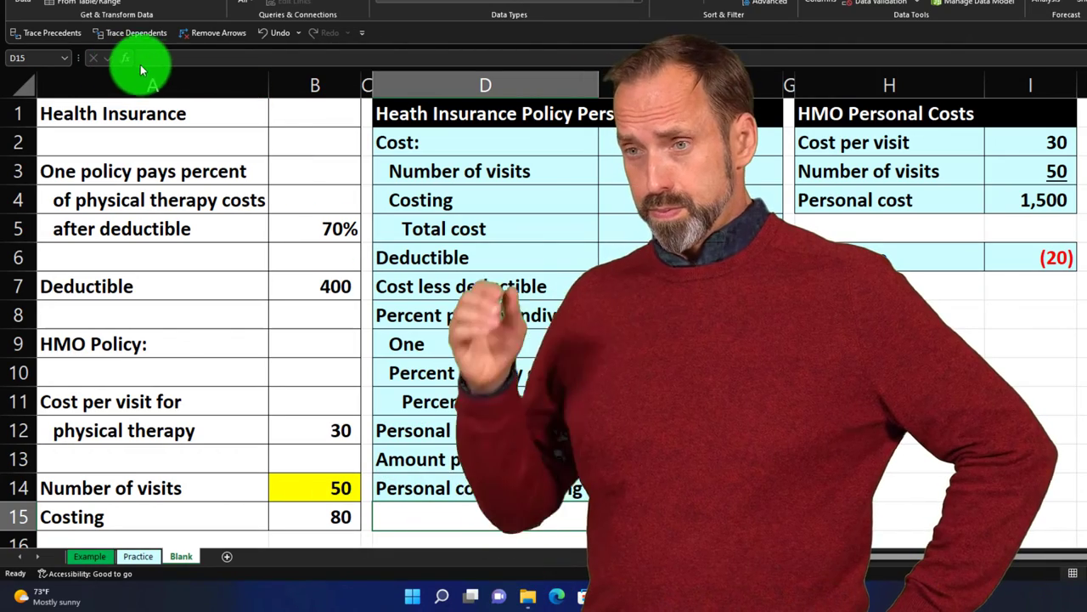
# Undo the last number of visits entry and run Goal Seek to set I6 to 0 by changing B14, keeping the solution.
pyautogui.click(263, 32)
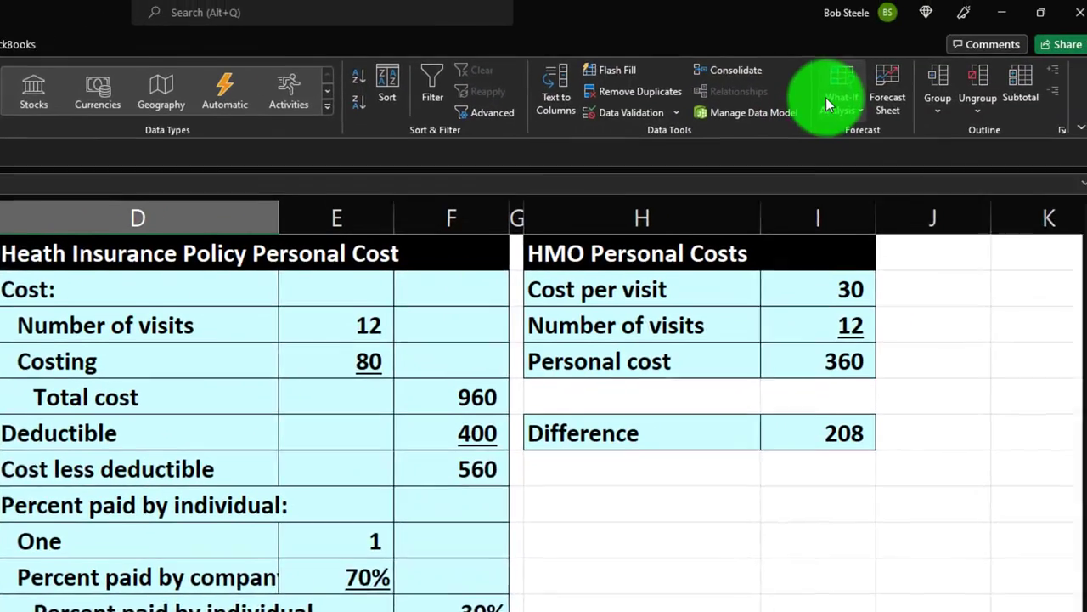
pyautogui.click(962, 38)
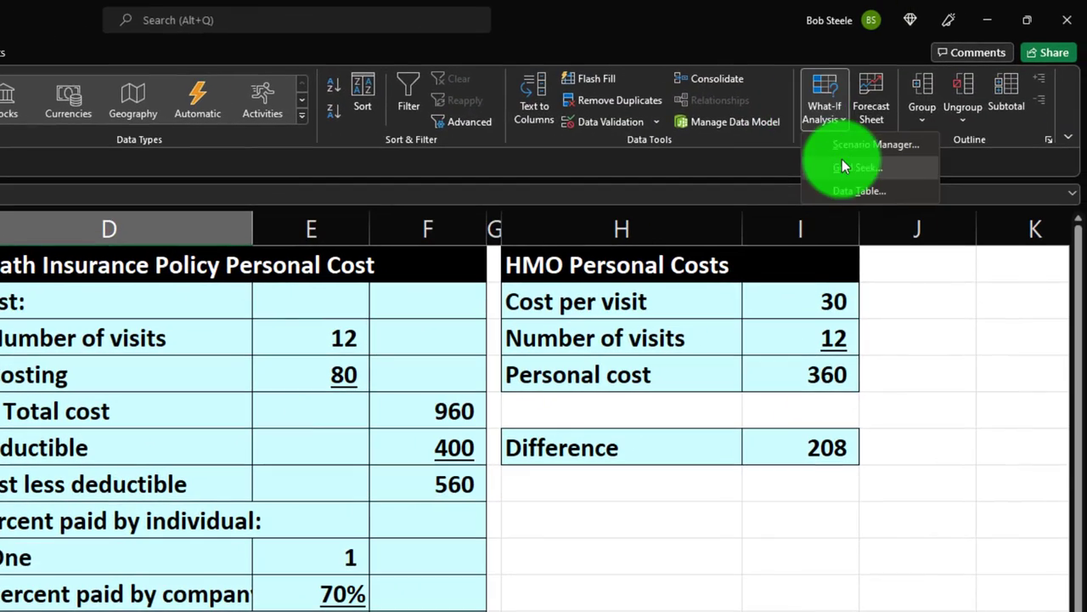
pyautogui.click(1004, 108)
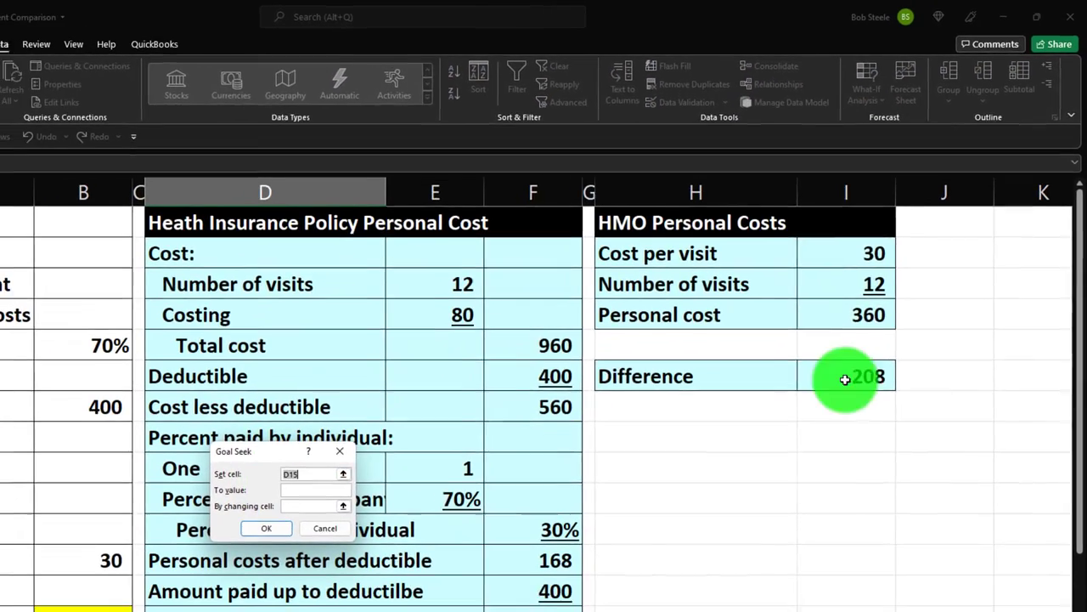
pyautogui.click(811, 444)
pyautogui.click(333, 490)
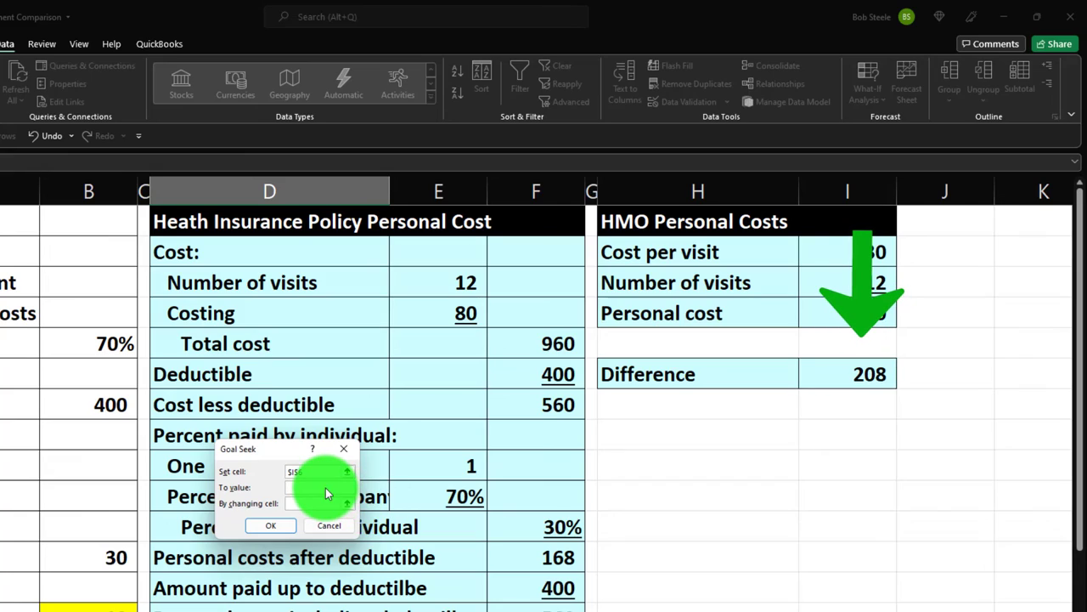
pyautogui.write('0')
pyautogui.click(316, 502)
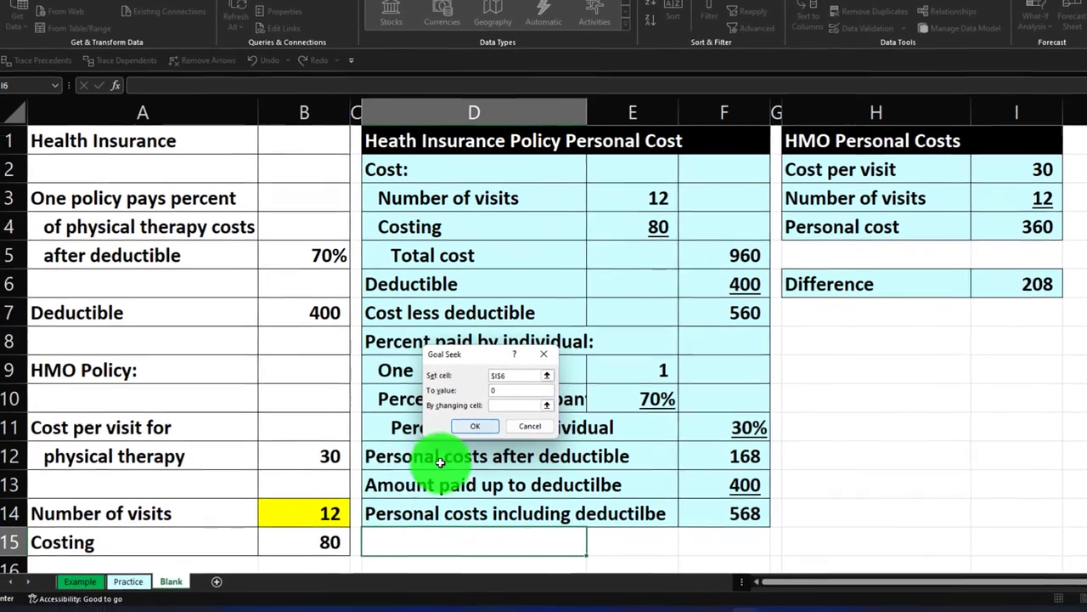
pyautogui.click(336, 510)
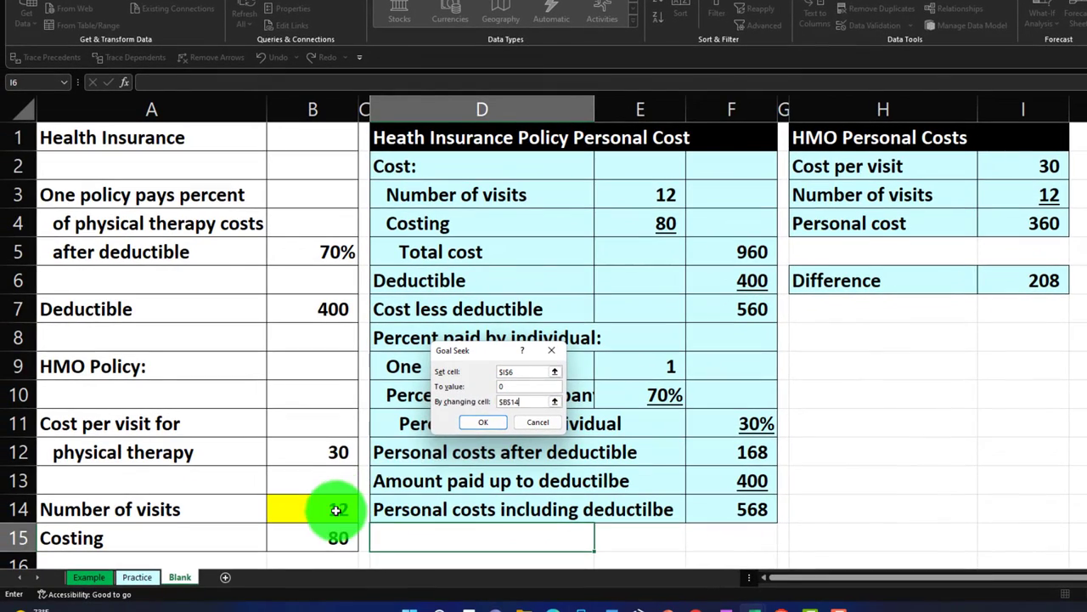
pyautogui.click(479, 424)
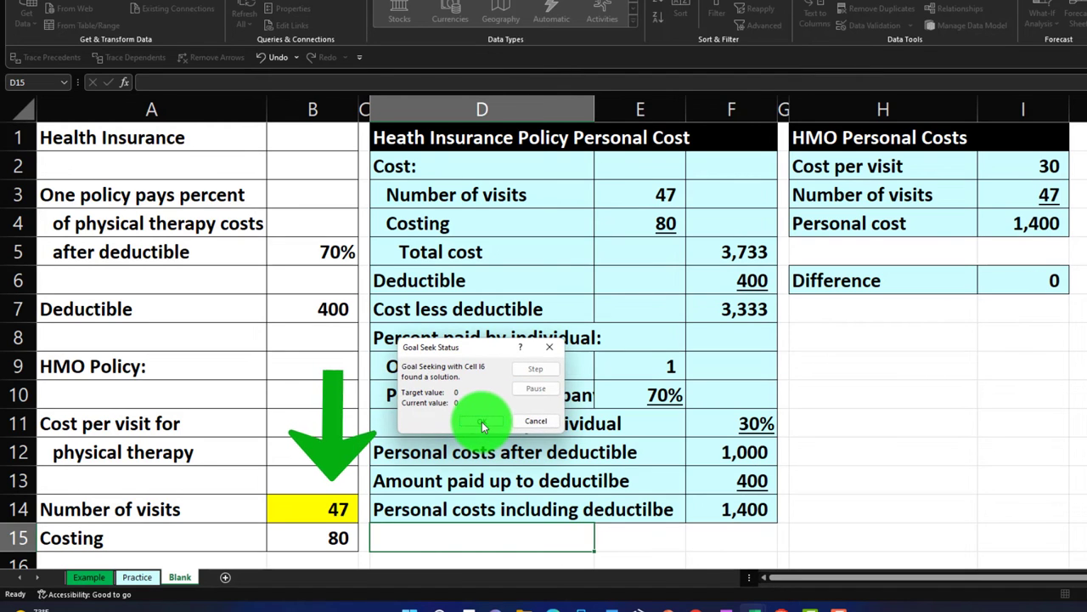
pyautogui.click(481, 422)
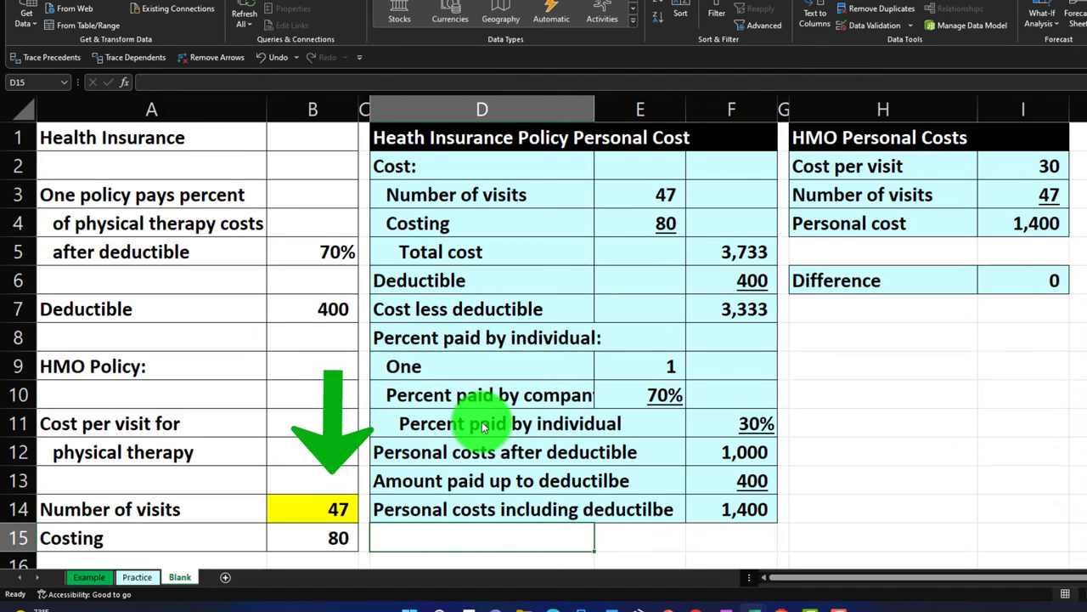
# Inspect the solved number of visits in B14 and set that cell back to 12.
pyautogui.click(336, 505)
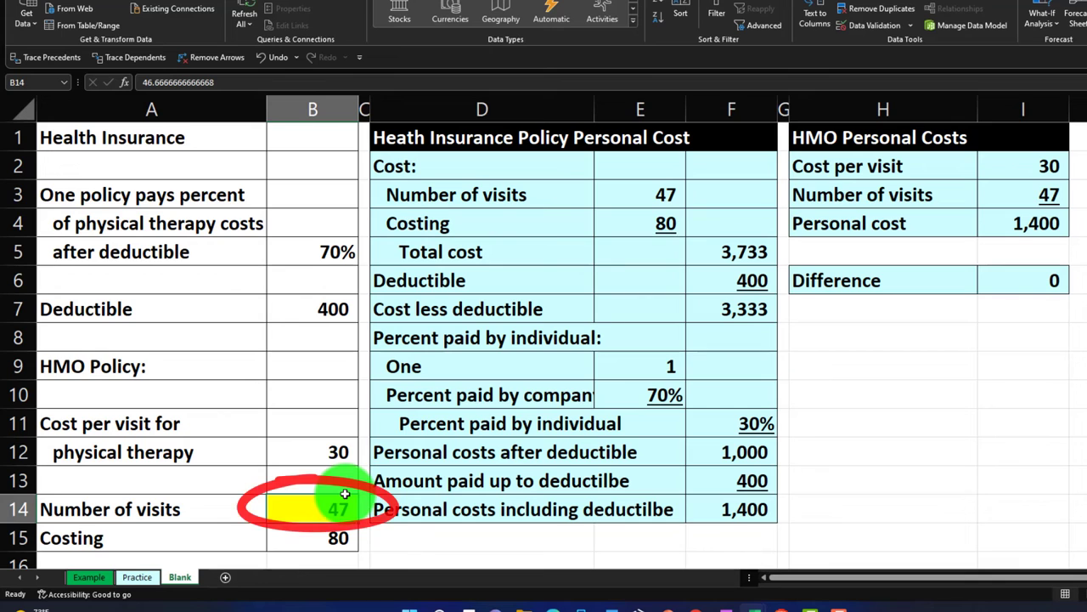
pyautogui.scroll(-1, 345, 494)
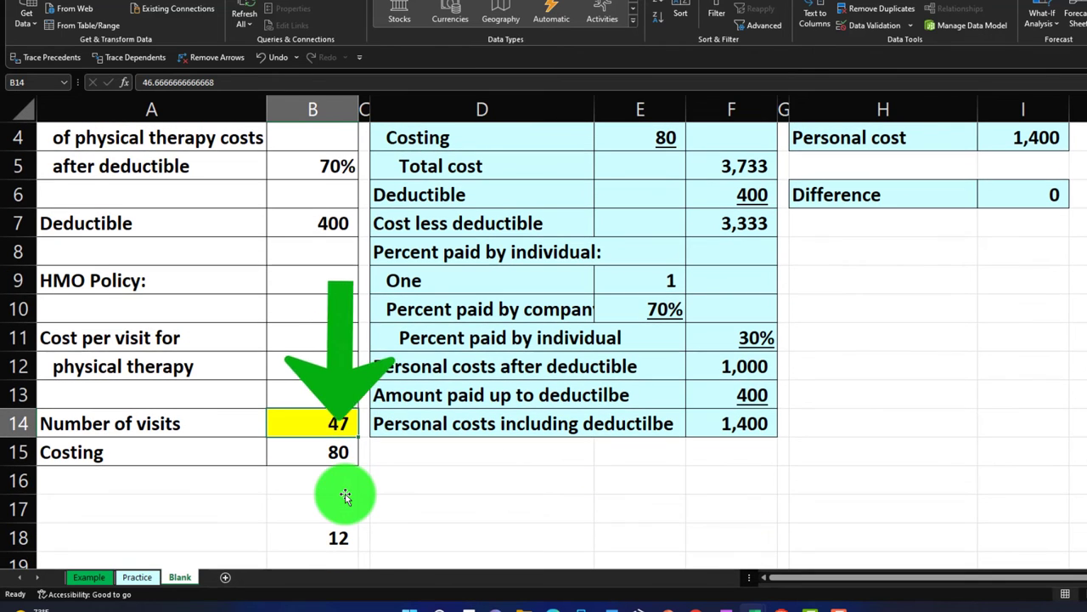
pyautogui.write('12')
pyautogui.press('Return')
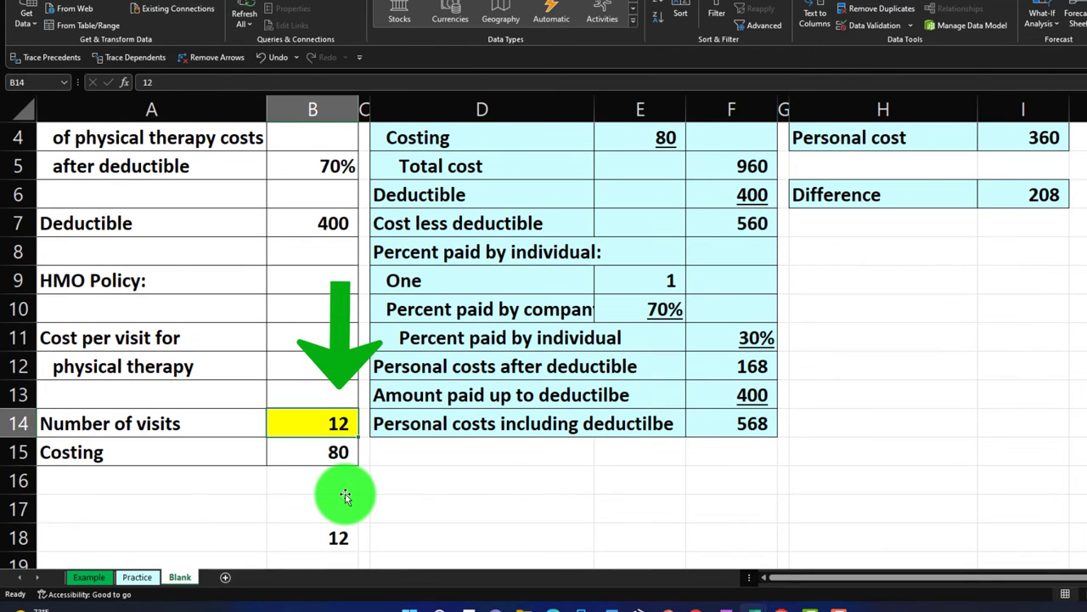
# Remove the yellow fill from the number of visits in B14 and apply yellow fill to the costing value in B15.
pyautogui.click(60, 12)
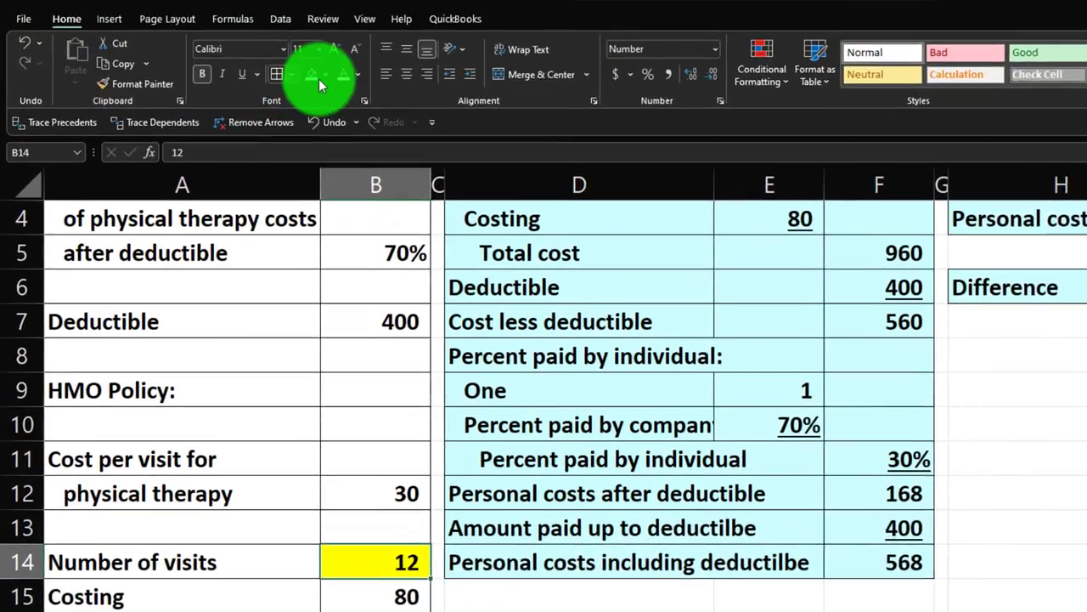
pyautogui.click(328, 68)
pyautogui.click(377, 362)
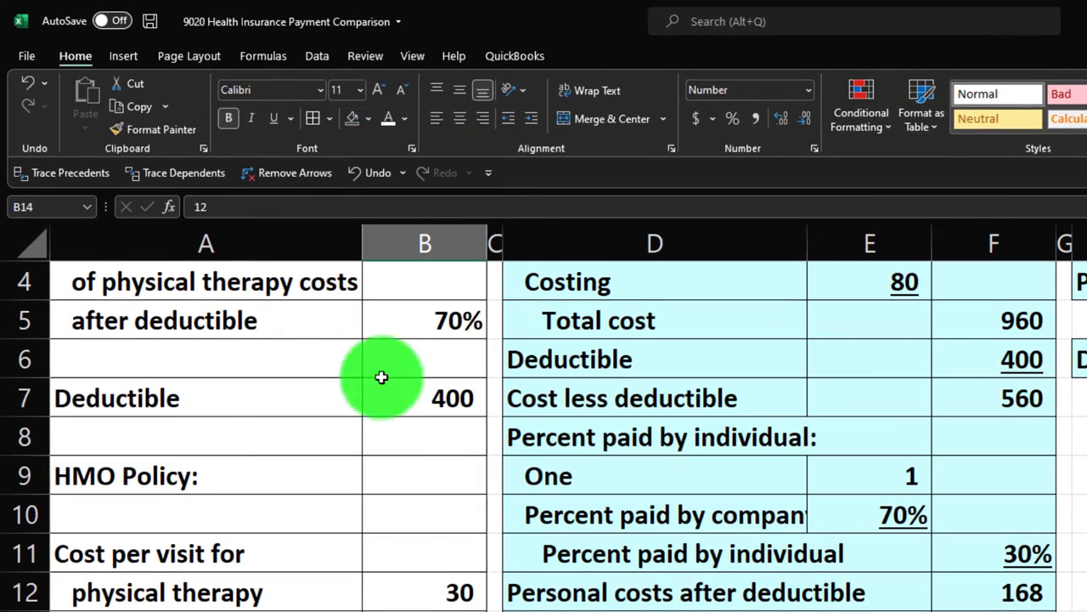
pyautogui.press('Return')
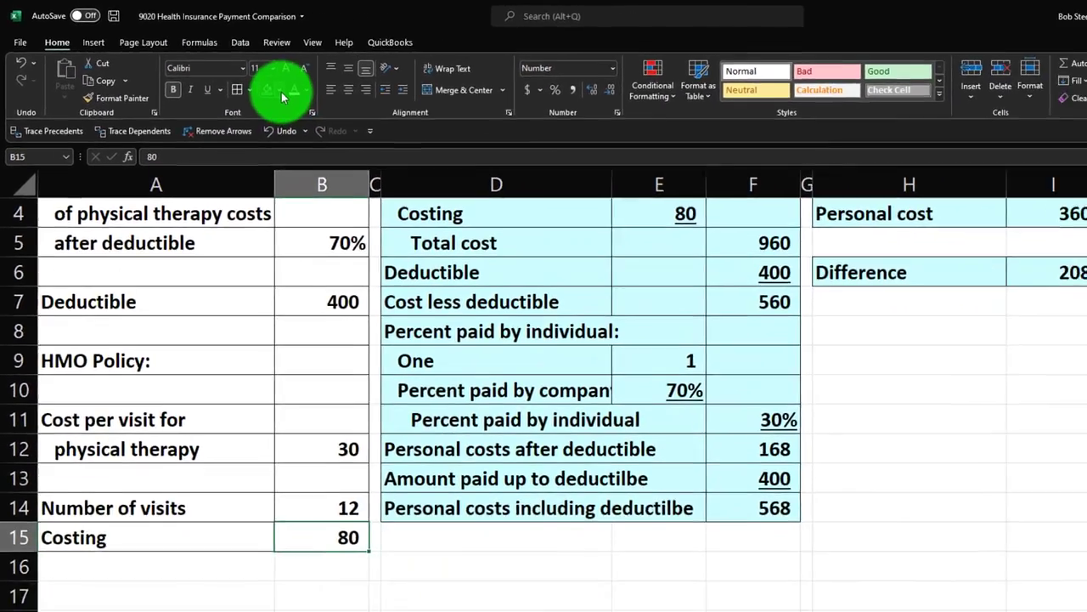
pyautogui.click(329, 107)
pyautogui.click(254, 185)
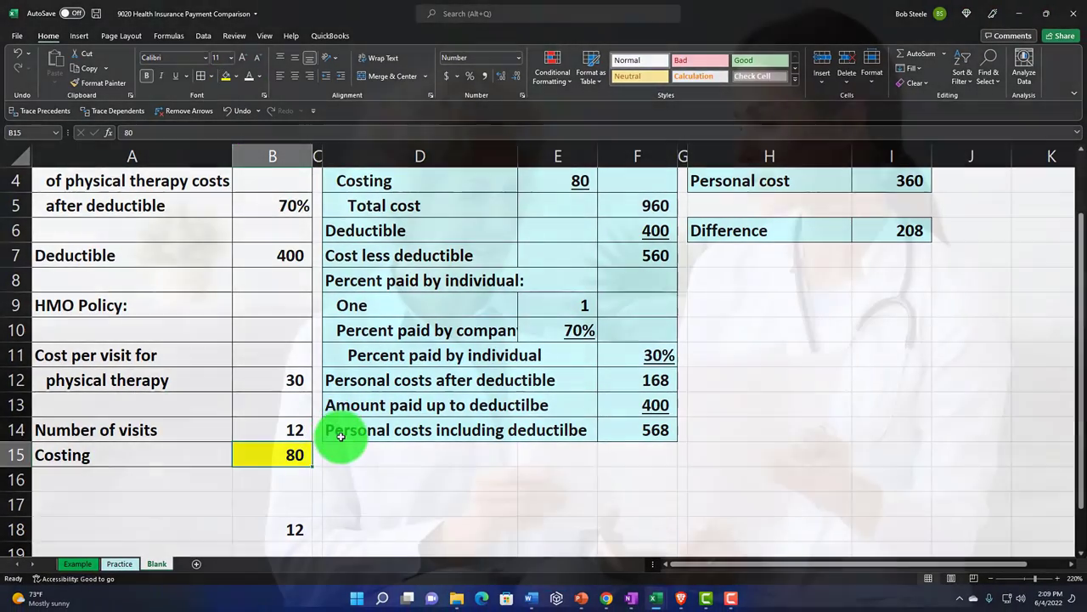
# Test the policy comparison by changing the costing in B15 to 40 and to 120.
pyautogui.scroll(1, 401, 470)
pyautogui.scroll(1, 401, 469)
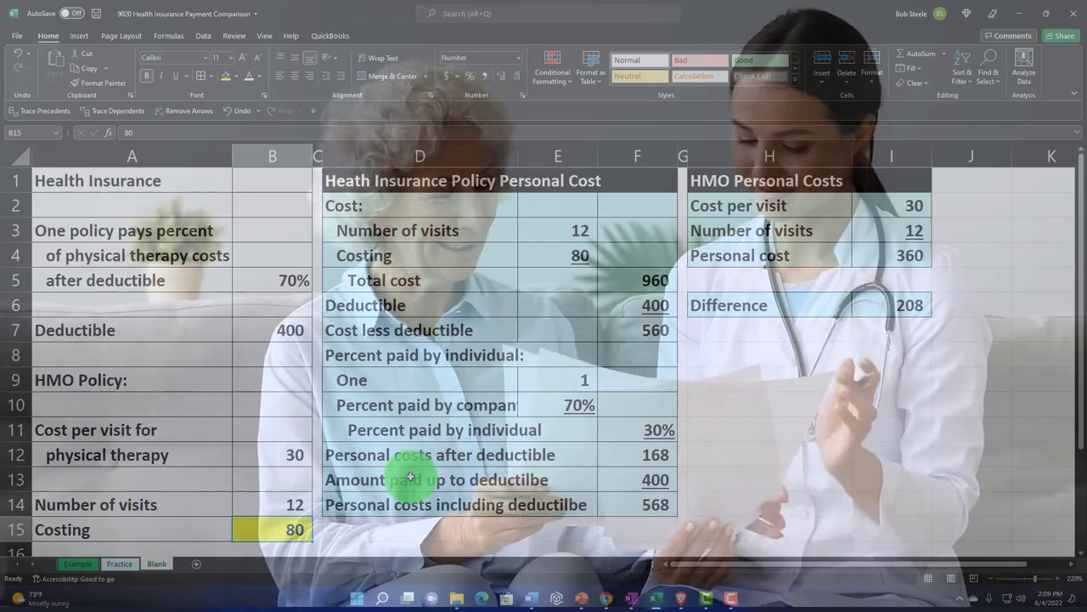
pyautogui.write('40')
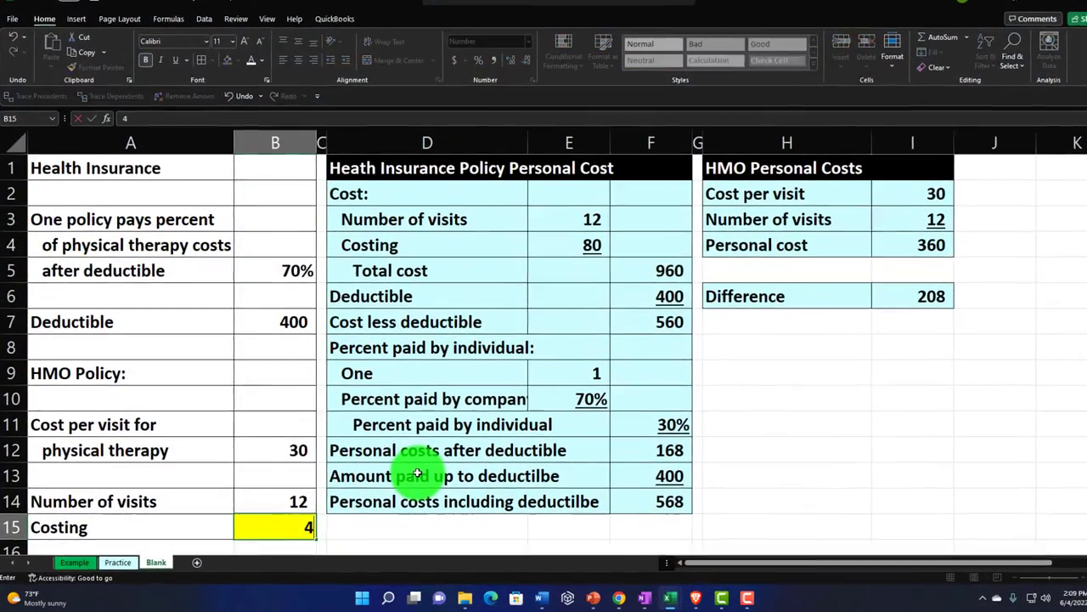
pyautogui.press('Return')
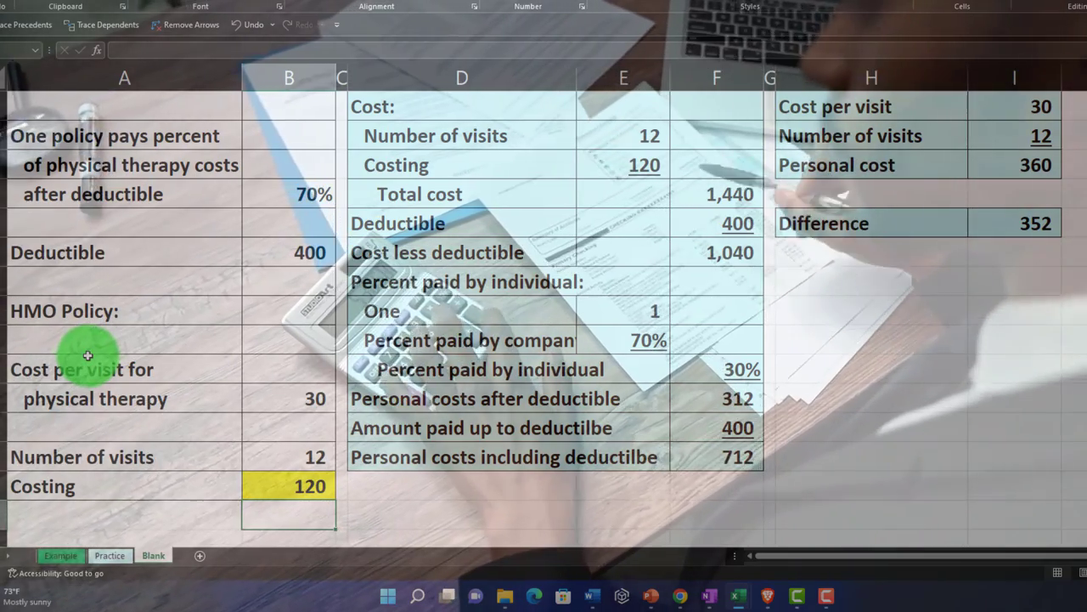
# Set the costing in B15 back to 80.
pyautogui.scroll(-1, 88, 355)
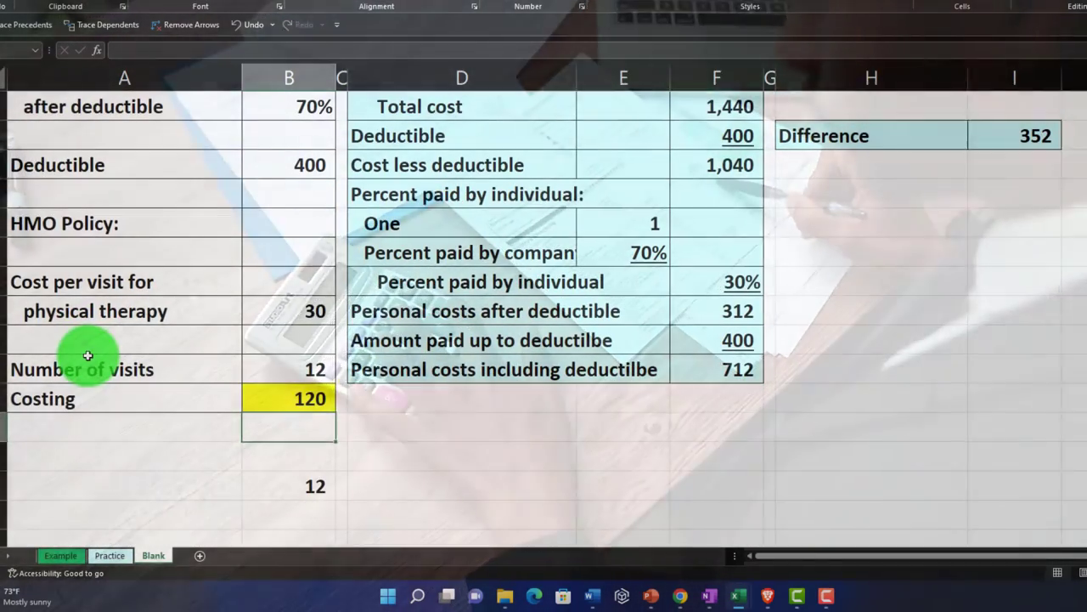
pyautogui.press('Up')
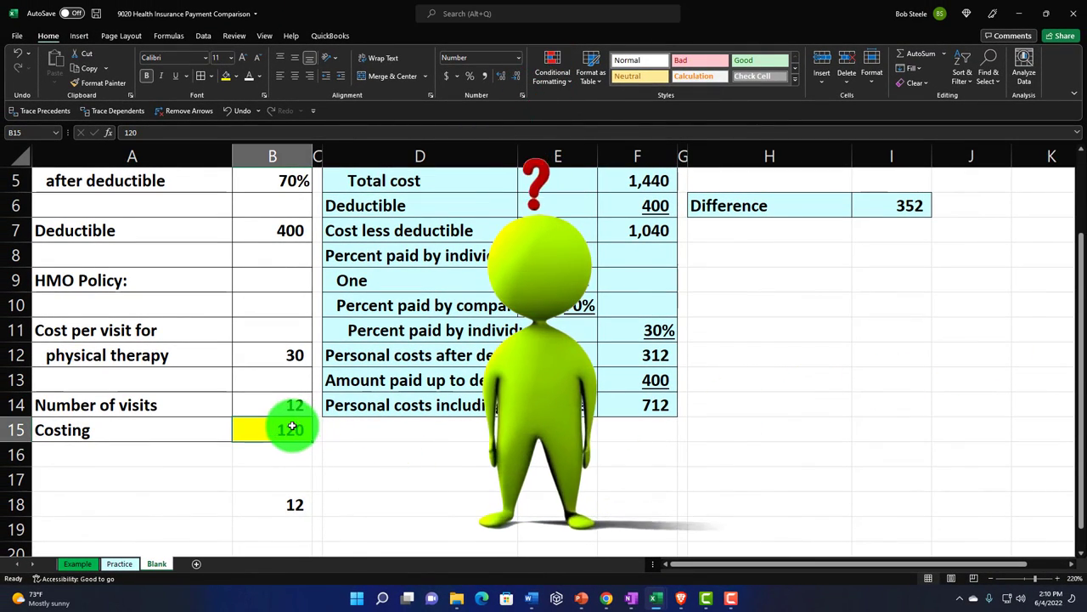
pyautogui.write('80')
pyautogui.press('Return')
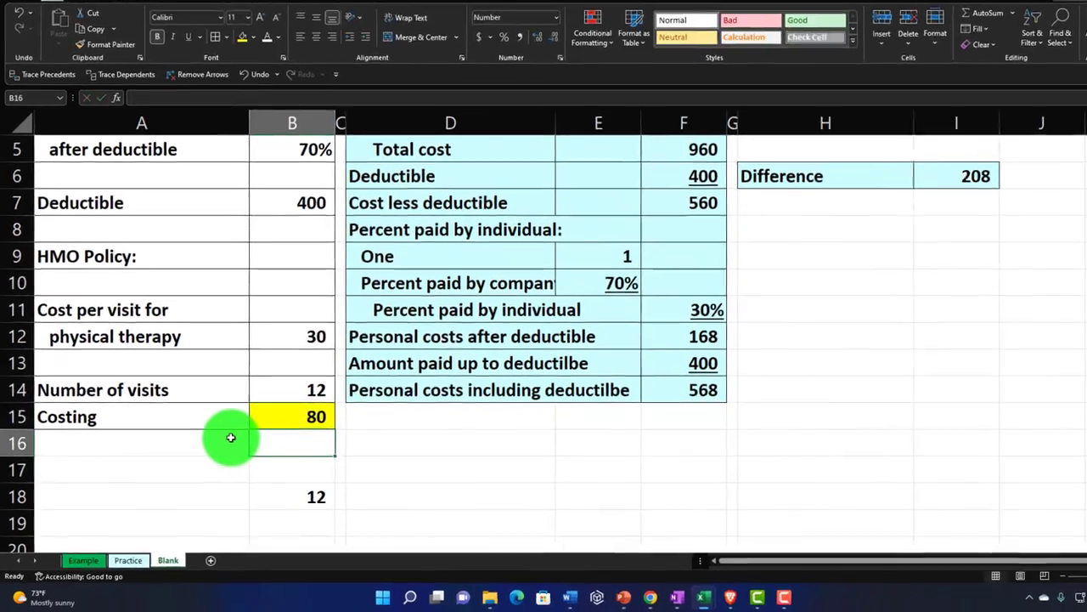
# Clear the stray value 12 from cell B18 below the input data.
pyautogui.press('Down')
pyautogui.press('Down')
pyautogui.press('Delete')
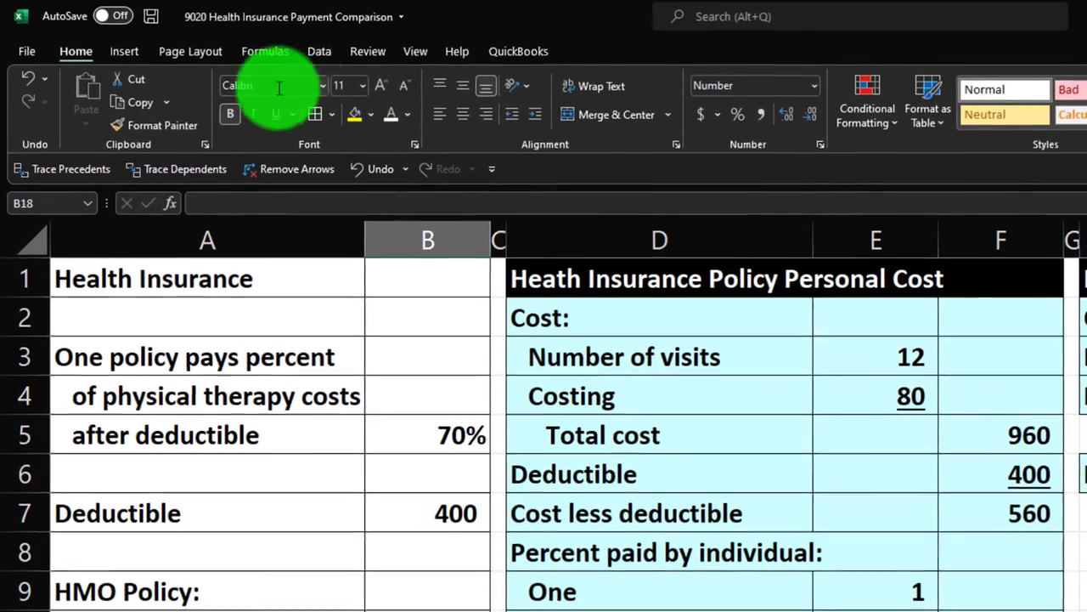
# Spell-check the whole sheet from its beginning, correct "deductilbe" to "deductible" in D13 and D14, and close the check.
pyautogui.click(368, 51)
pyautogui.click(32, 95)
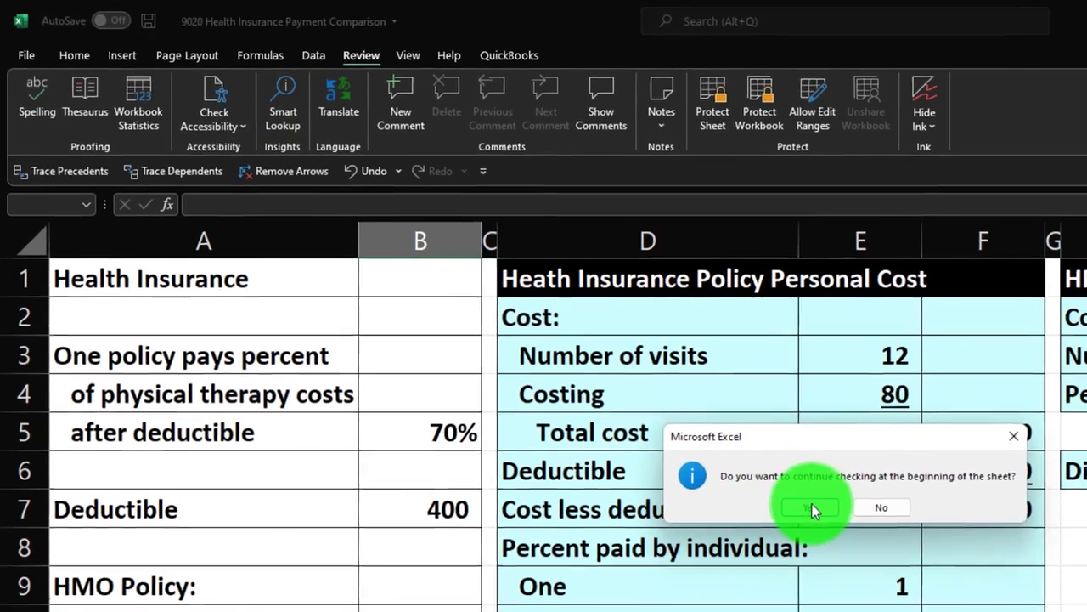
pyautogui.click(827, 517)
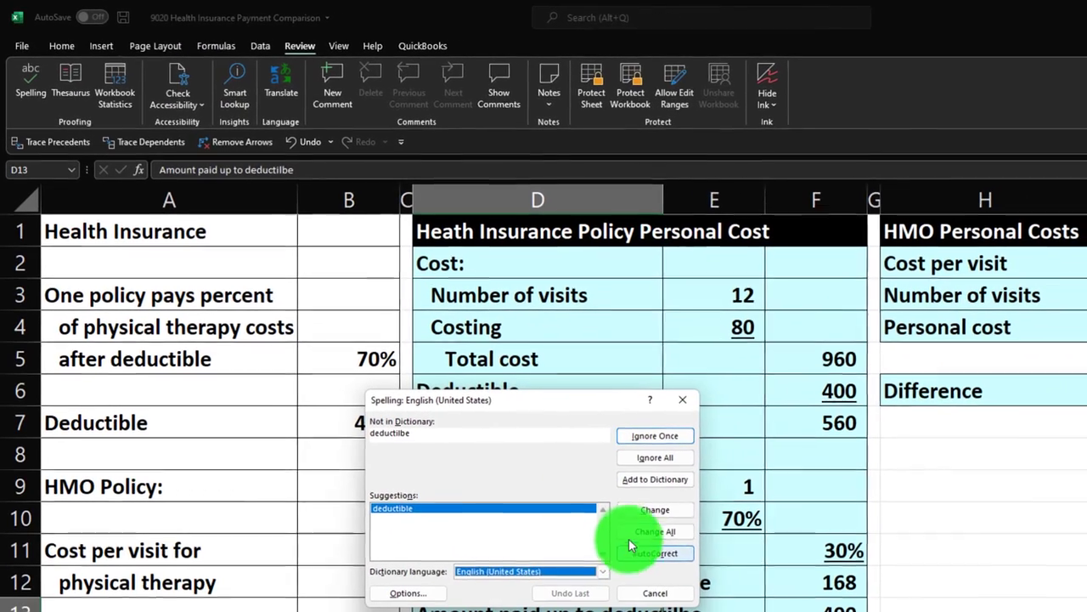
pyautogui.click(636, 514)
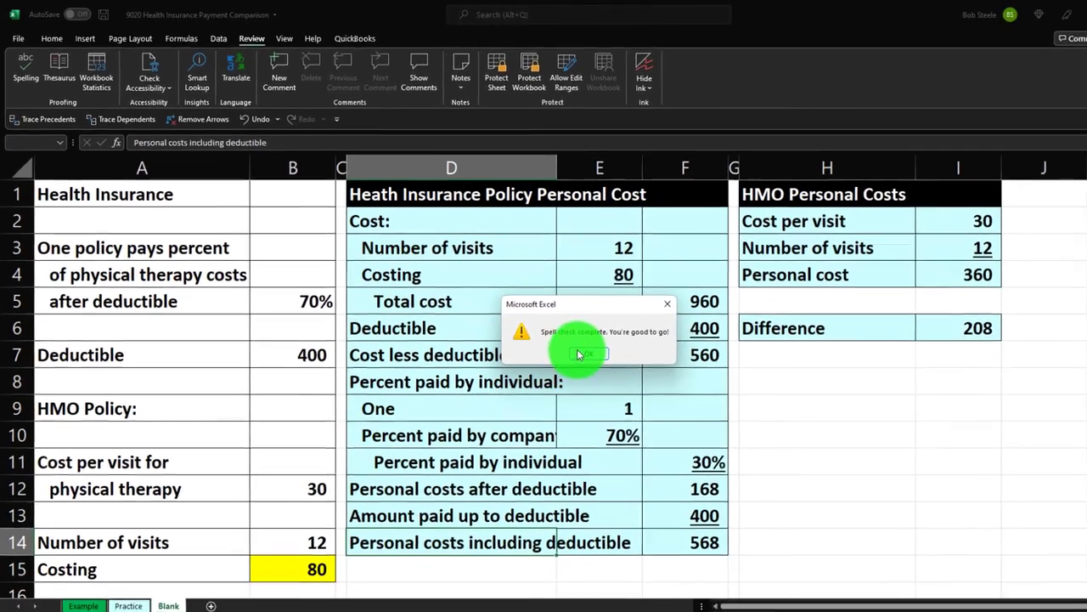
pyautogui.click(584, 353)
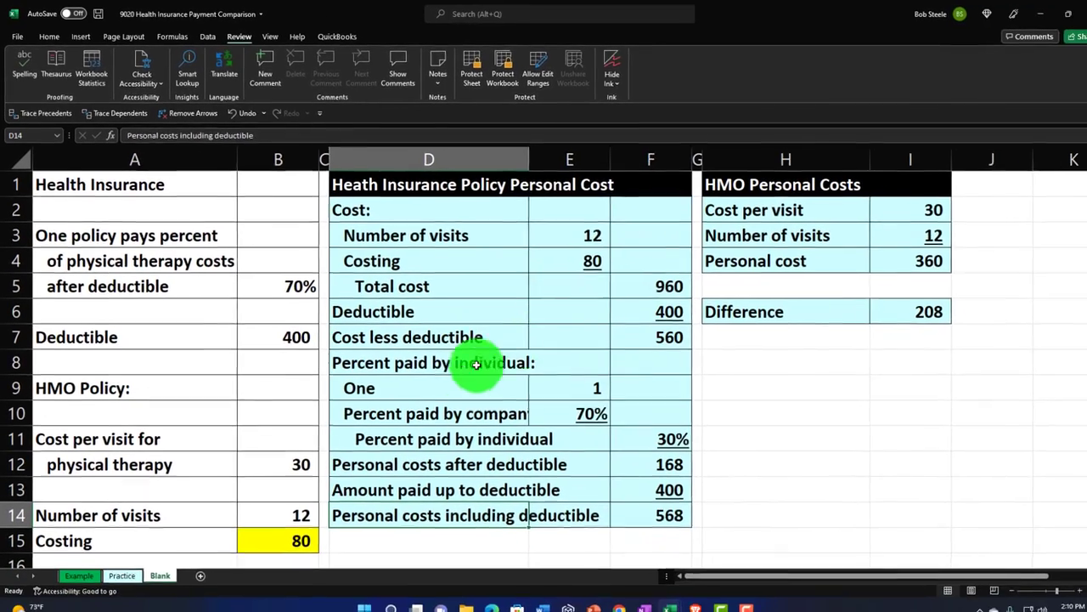